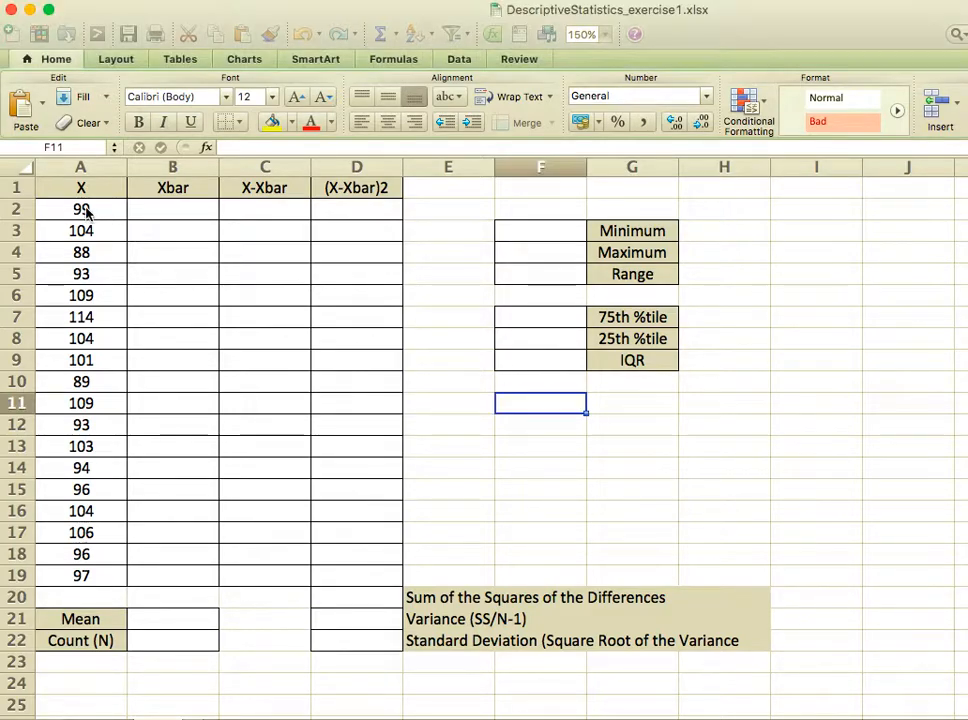
pyautogui.moveTo(86, 211); pyautogui.dragTo(106, 574)
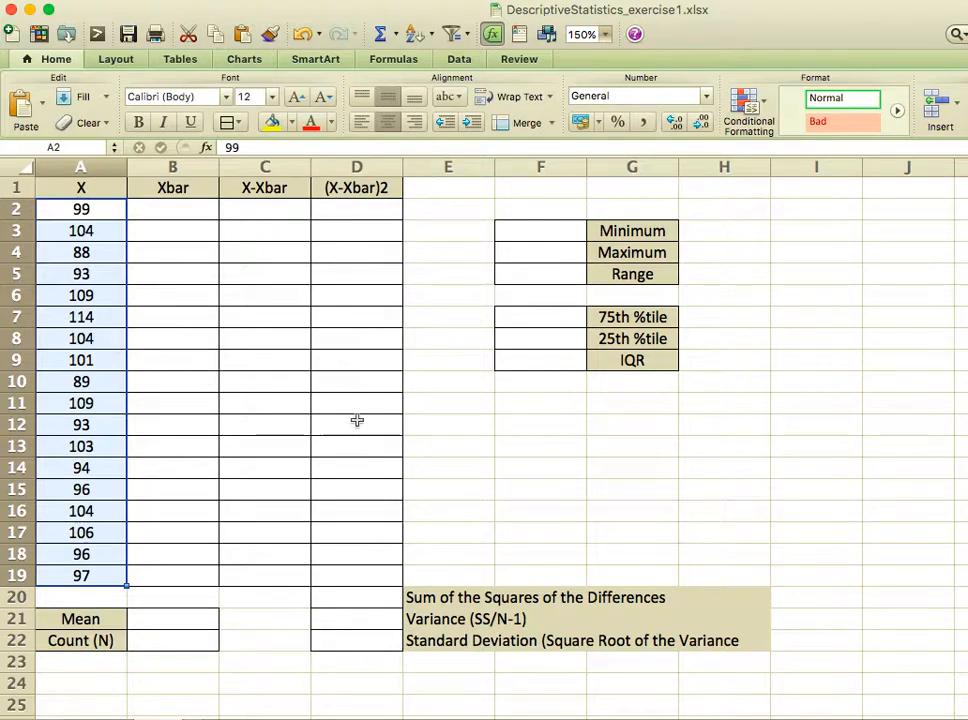
pyautogui.scroll(-2, 498, 470)
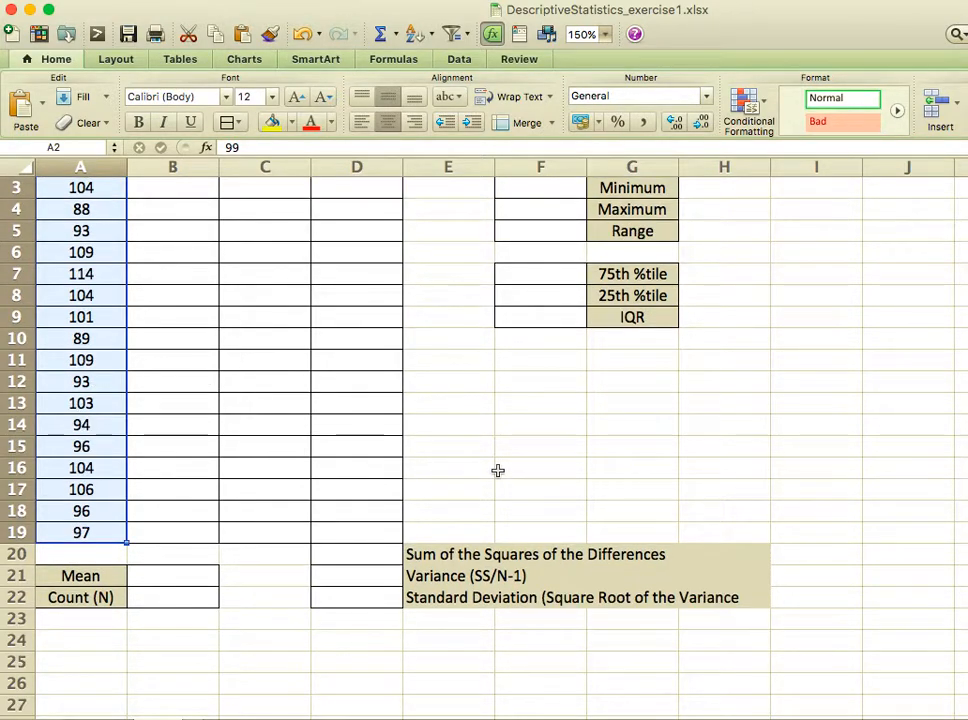
pyautogui.scroll(2, 351, 510)
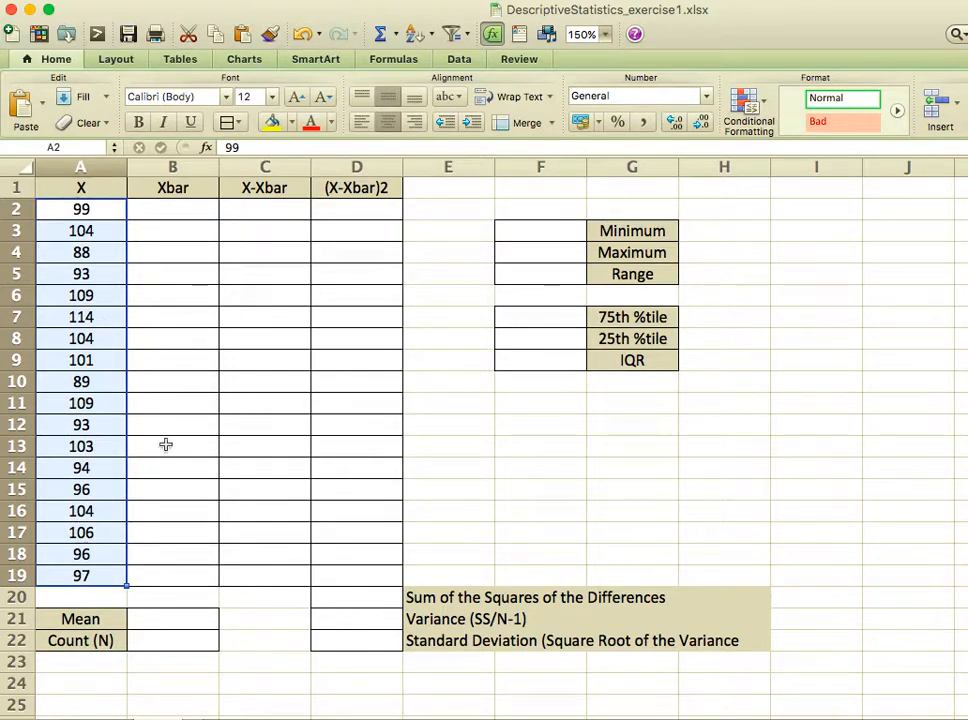
# Calculate the mean of the X values in B21 with =AVERAGE(A2:A19).
pyautogui.click(166, 615)
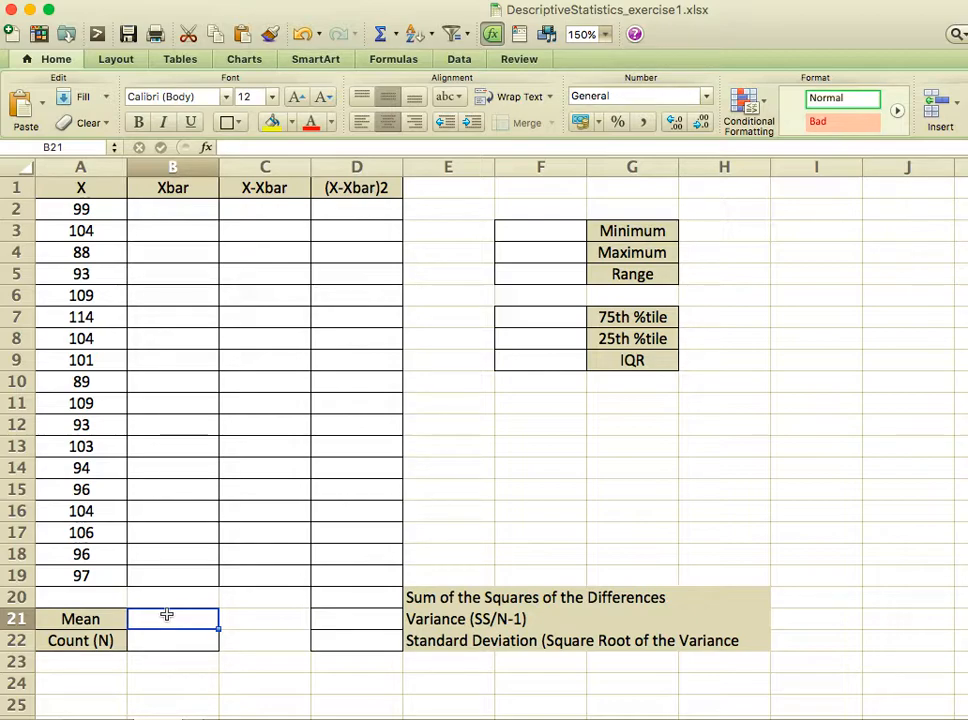
pyautogui.write('=')
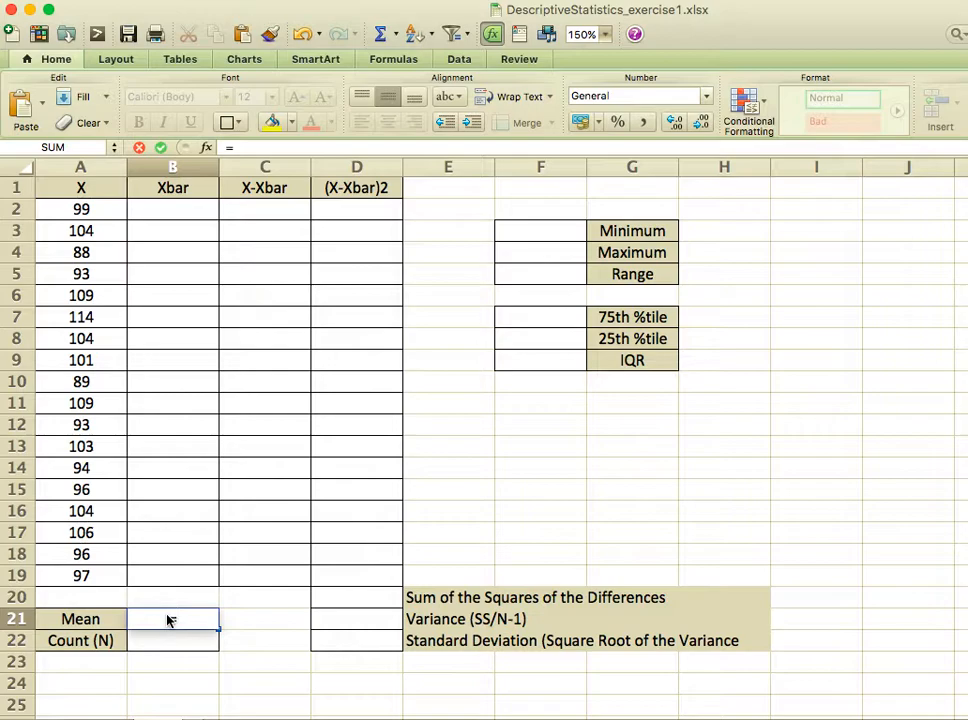
pyautogui.write('averag')
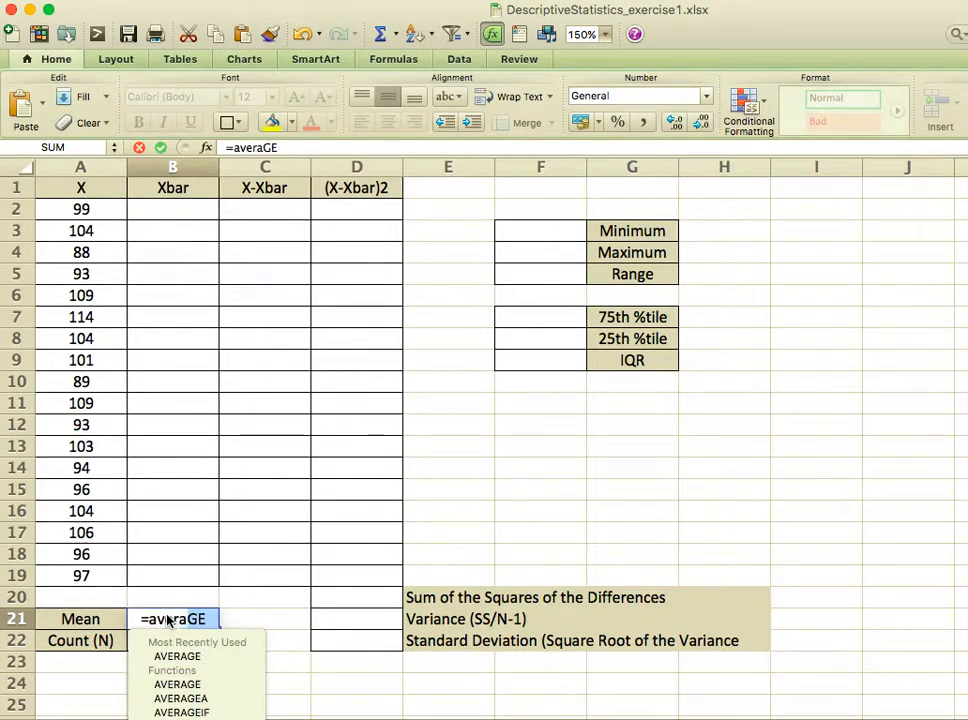
pyautogui.write('e')
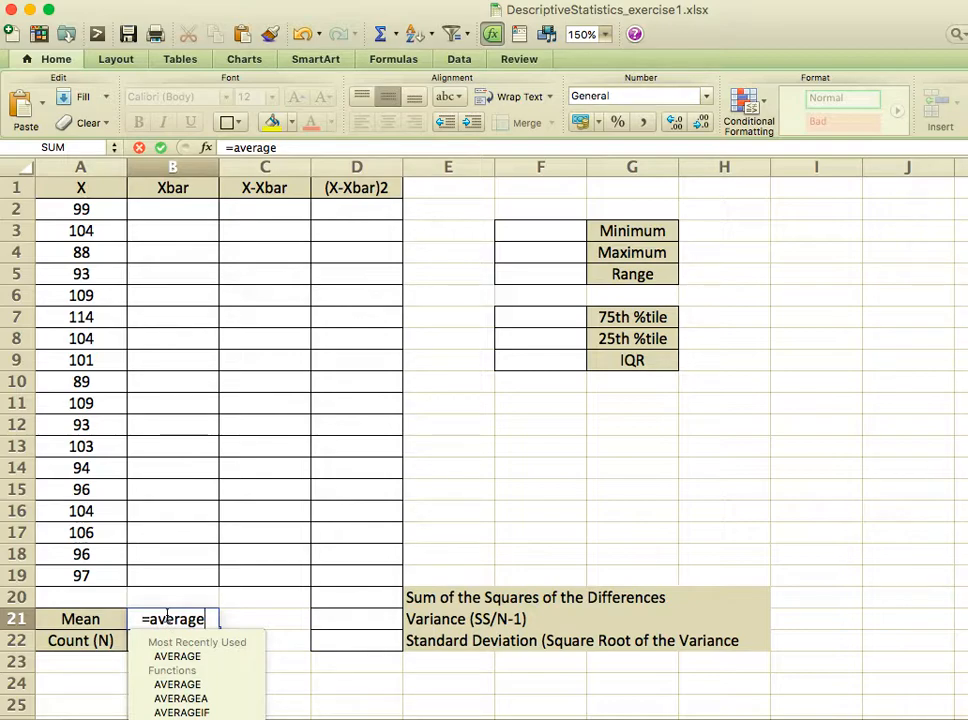
pyautogui.write('(')
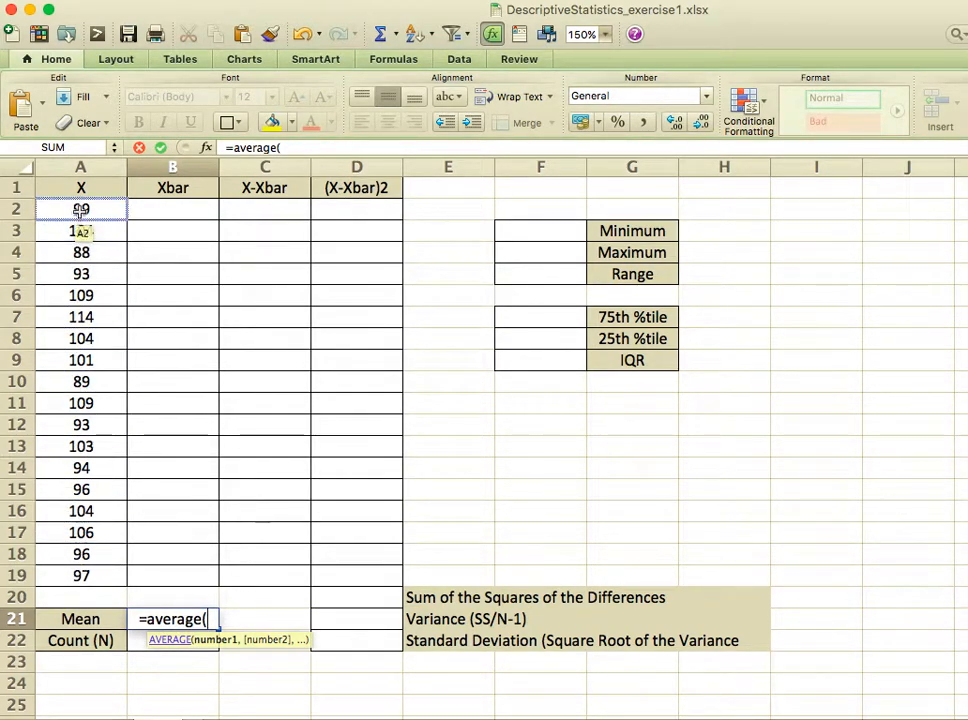
pyautogui.moveTo(81, 210); pyautogui.dragTo(104, 577)
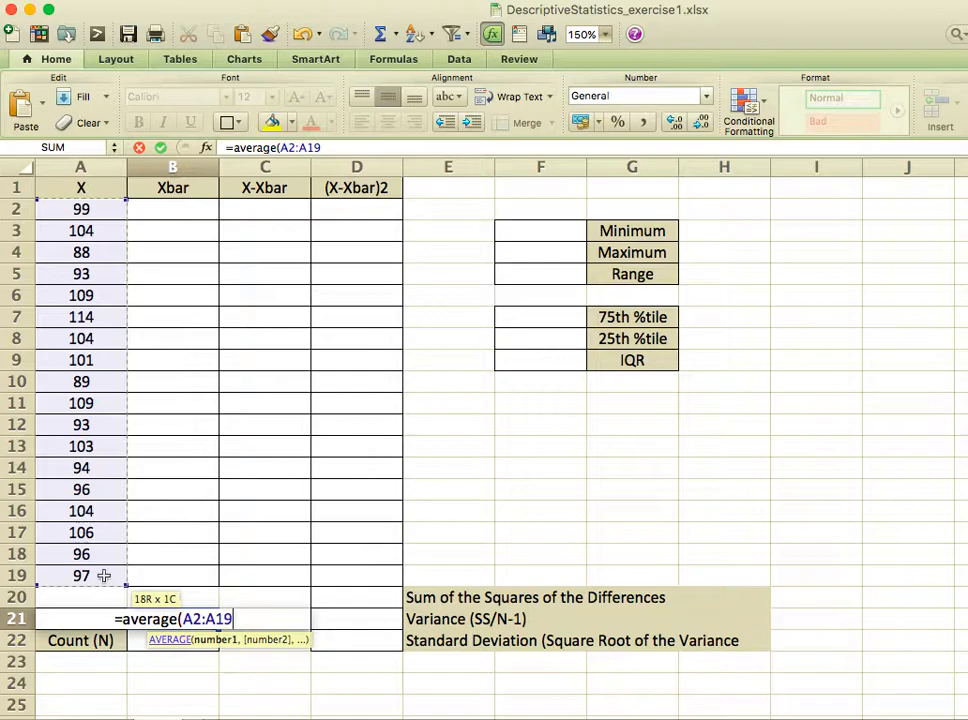
pyautogui.write(')')
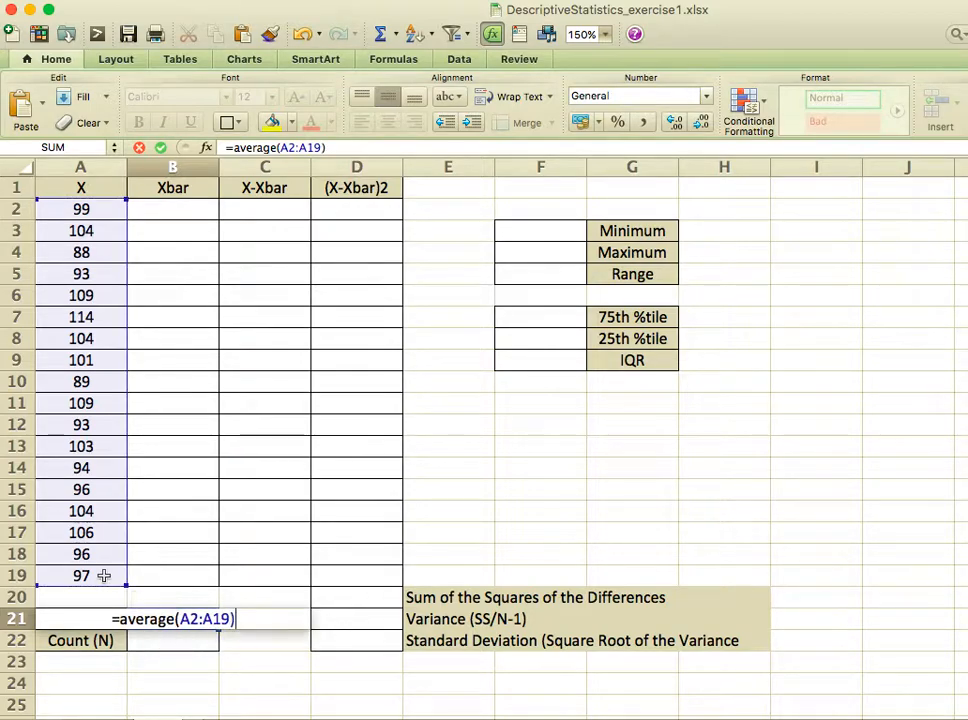
pyautogui.press('Return')
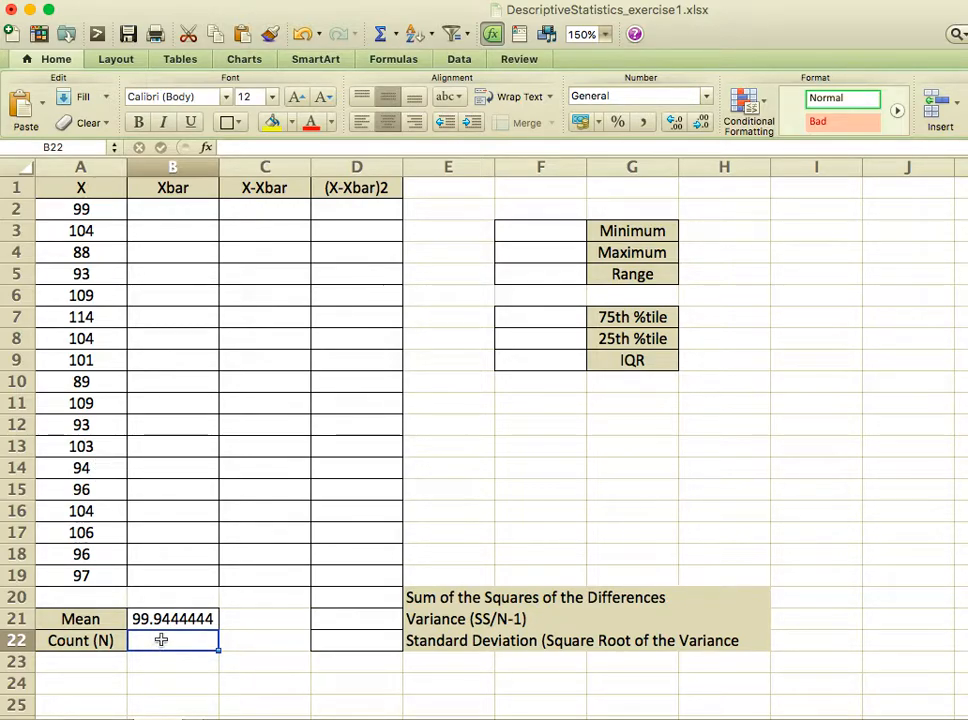
# Count the X values in B22 with the COUNT function over A2:A19.
pyautogui.write('=cou')
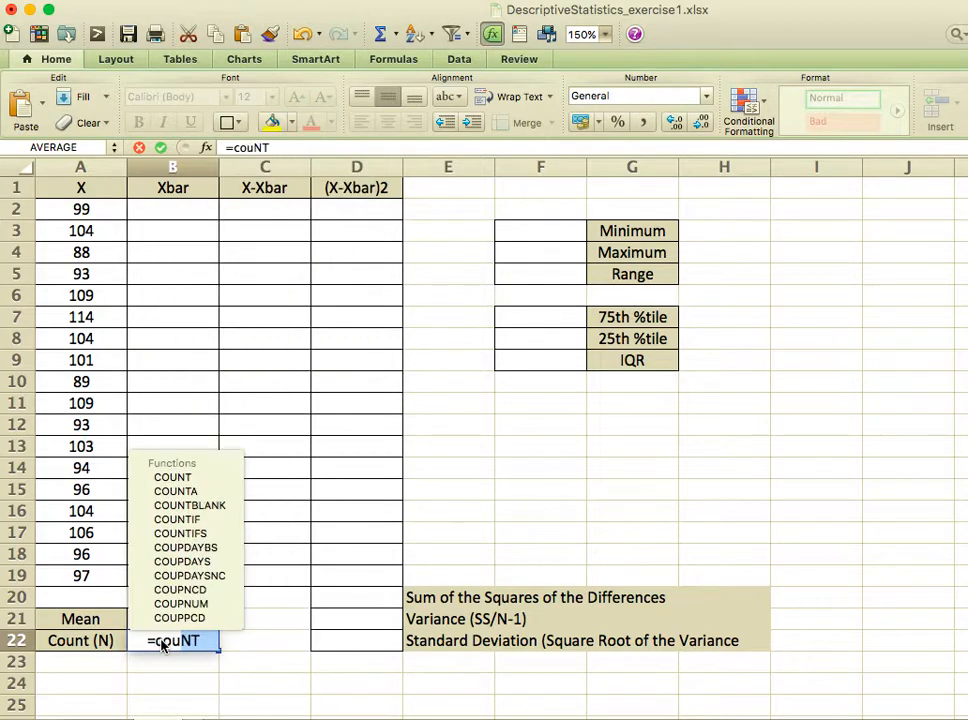
pyautogui.write('nt(')
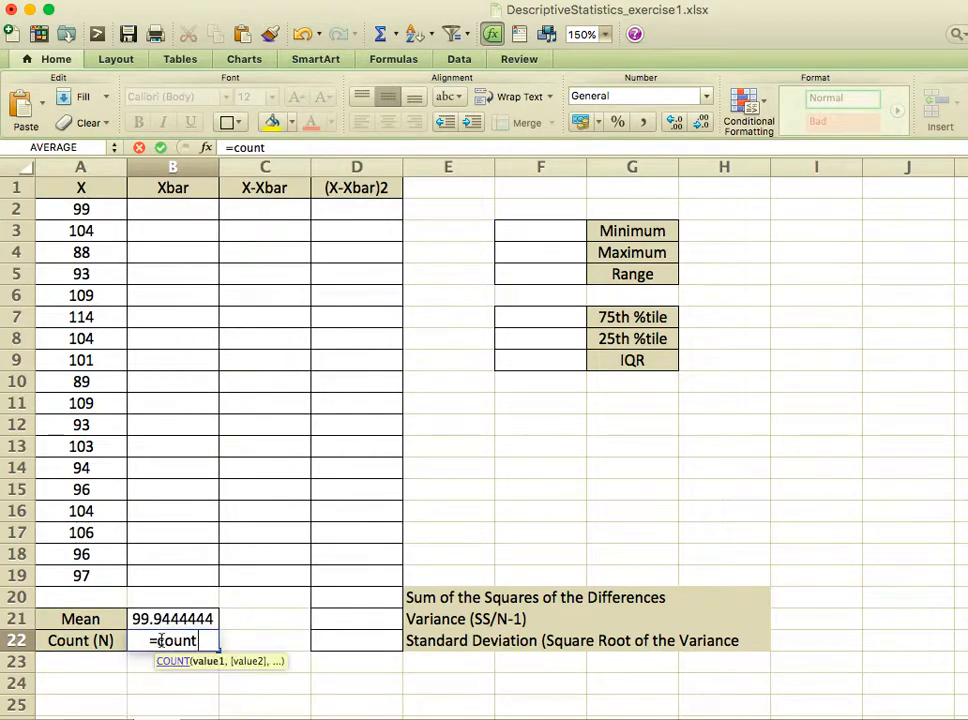
pyautogui.moveTo(72, 211); pyautogui.dragTo(86, 579)
pyautogui.press('Return')
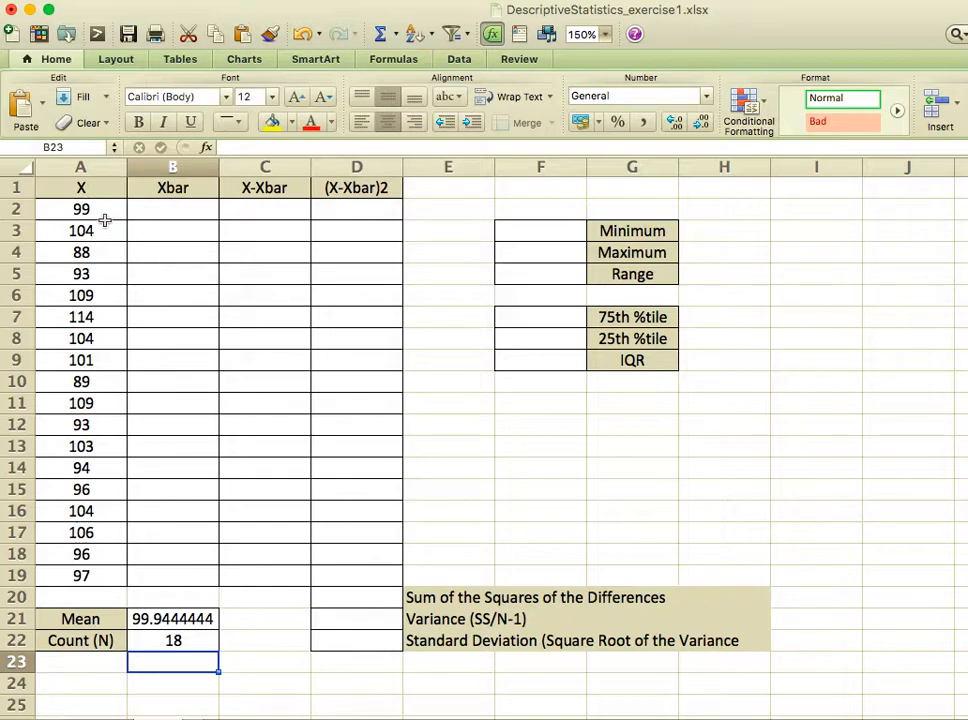
# Enter =B21 in B2, the first Xbar cell, to reference the calculated mean.
pyautogui.click(187, 618)
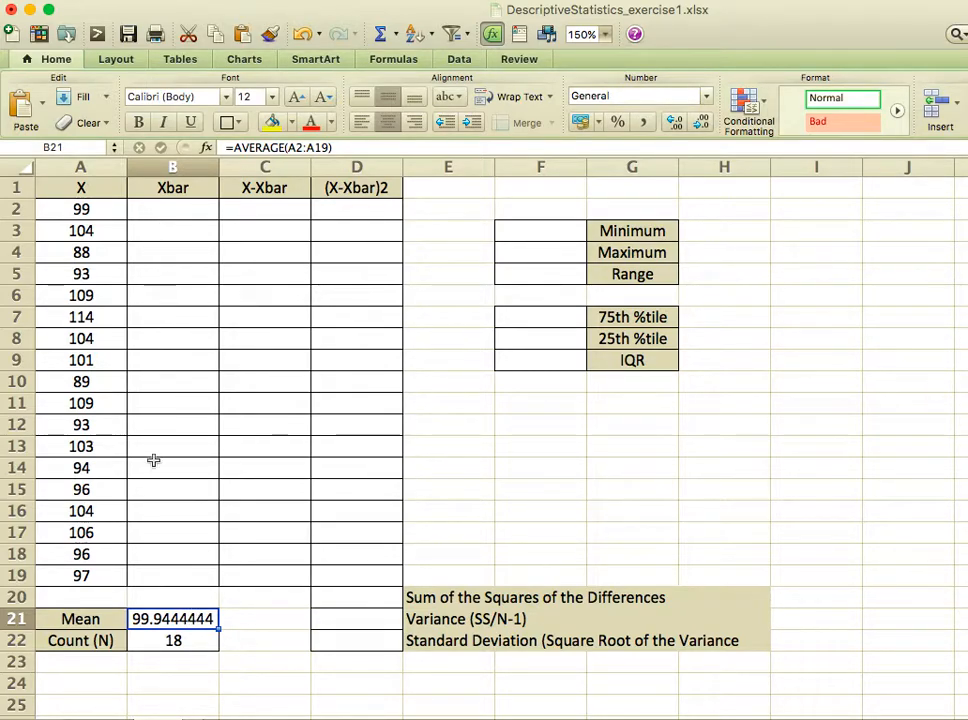
pyautogui.click(183, 213)
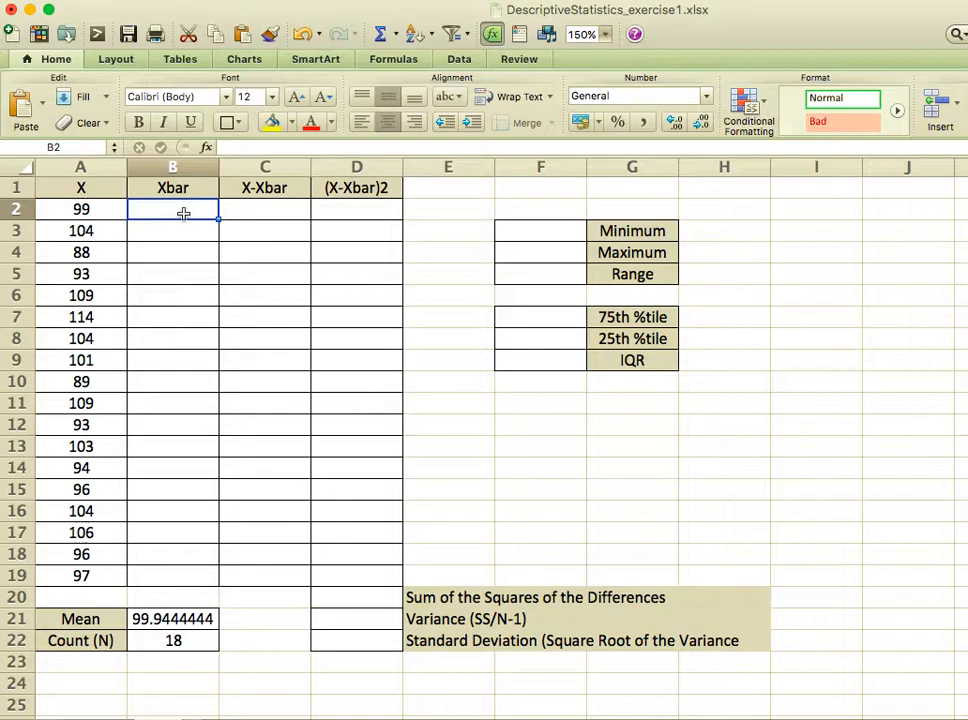
pyautogui.write('=')
pyautogui.click(102, 490)
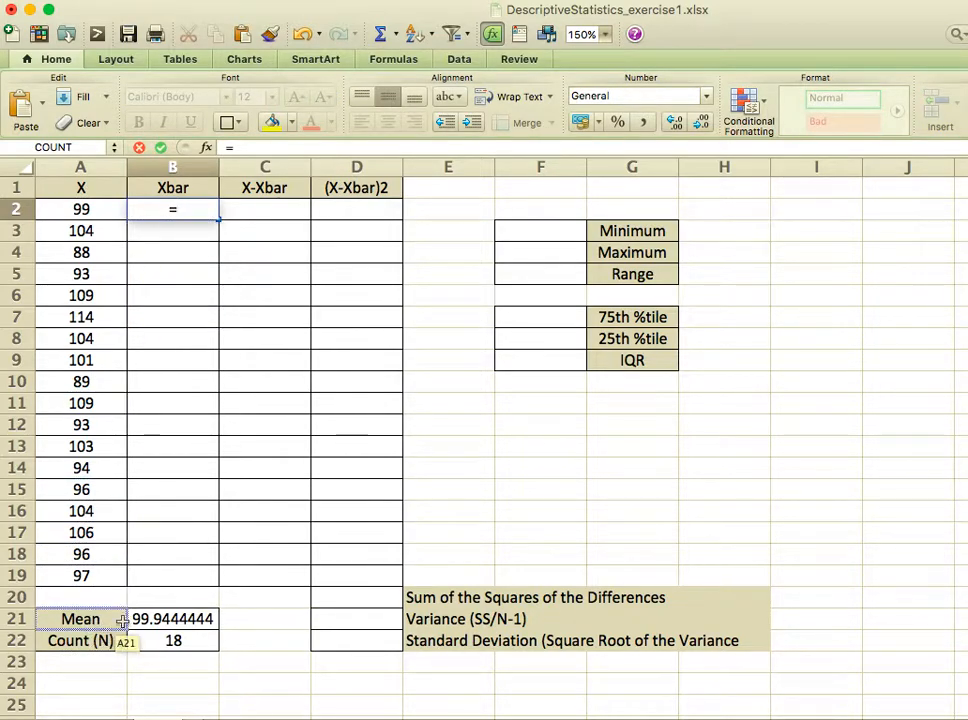
pyautogui.click(160, 624)
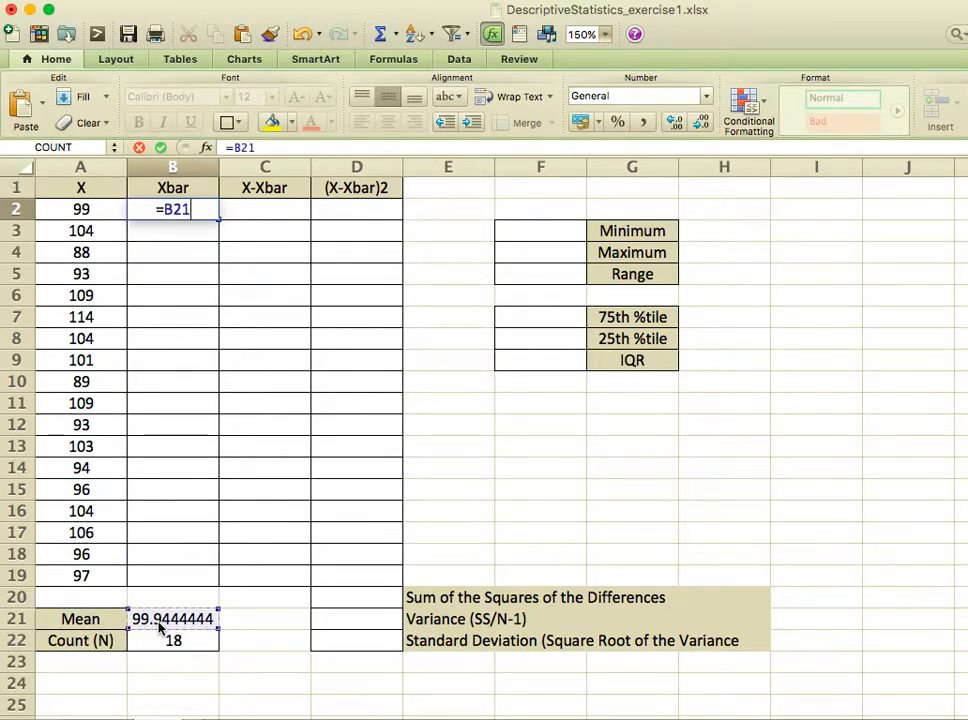
pyautogui.press('Return')
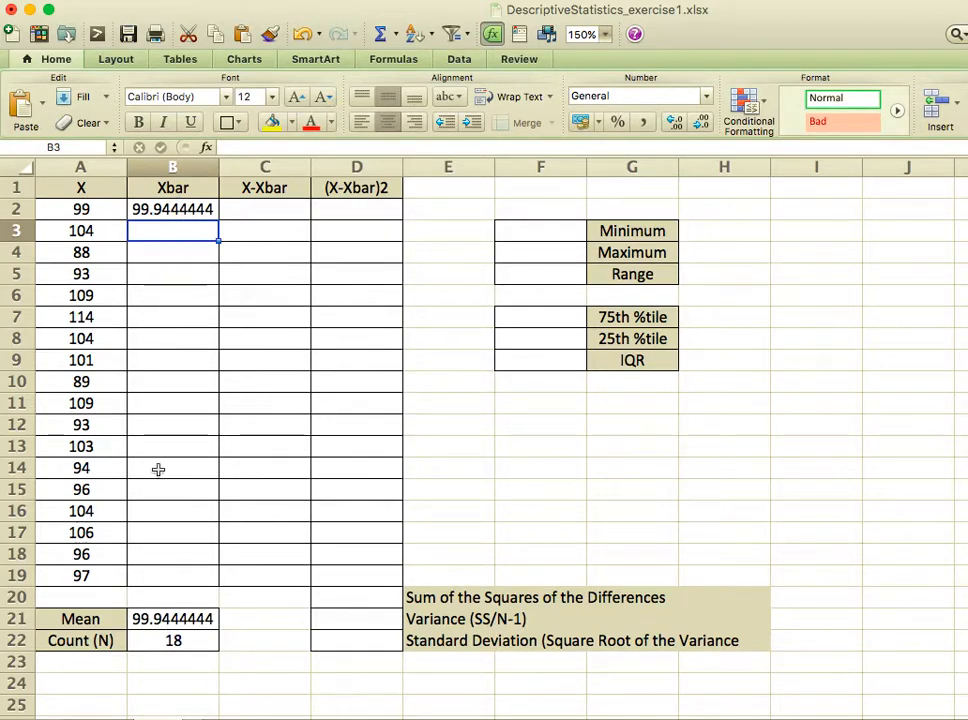
# Fill the relative B2 formula down through B19 and check the copied references in the Xbar column.
pyautogui.click(196, 209)
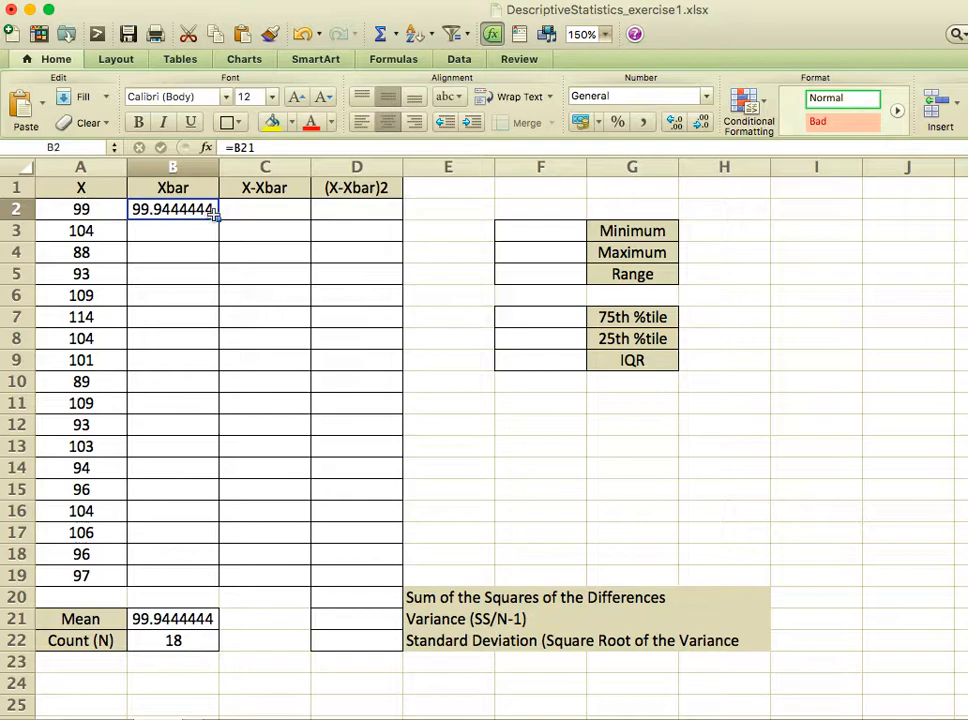
pyautogui.moveTo(217, 219); pyautogui.dragTo(173, 579)
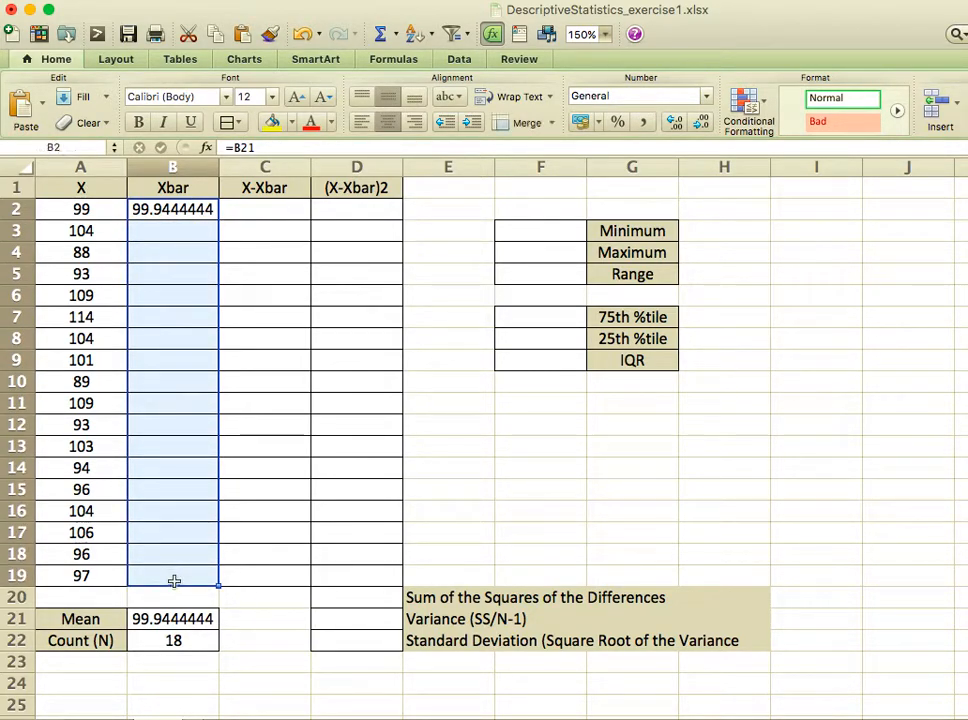
pyautogui.click(88, 97)
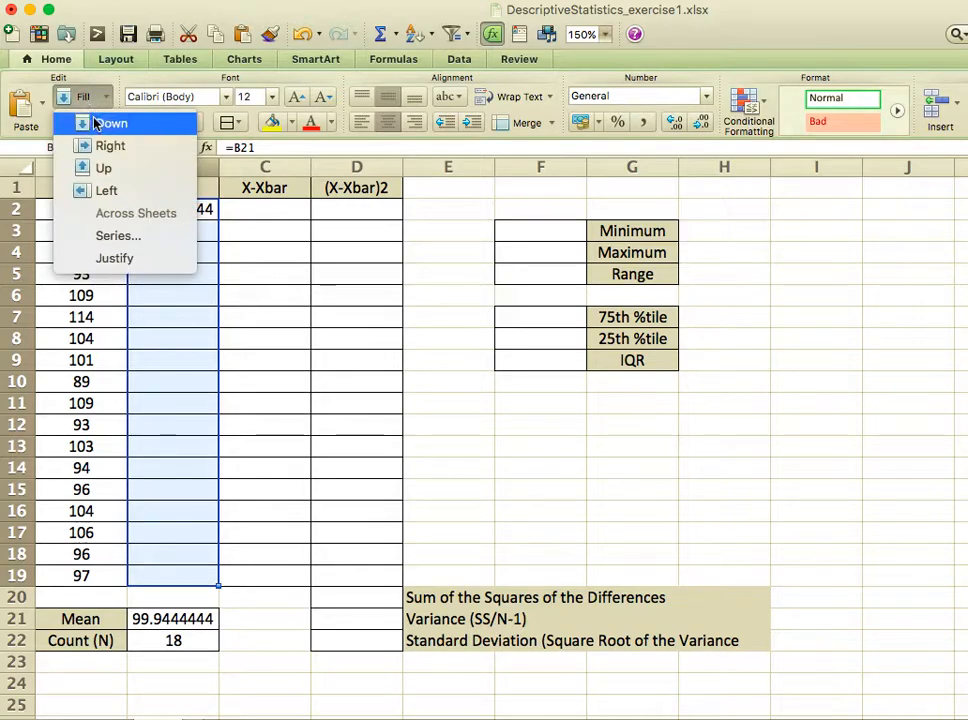
pyautogui.click(96, 122)
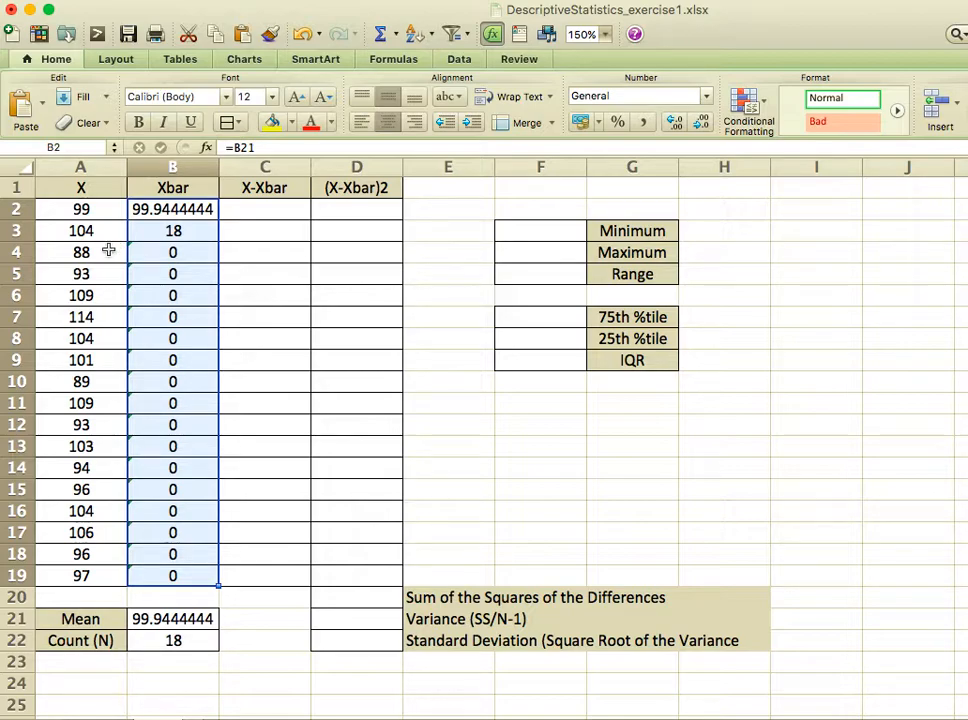
pyautogui.click(185, 212)
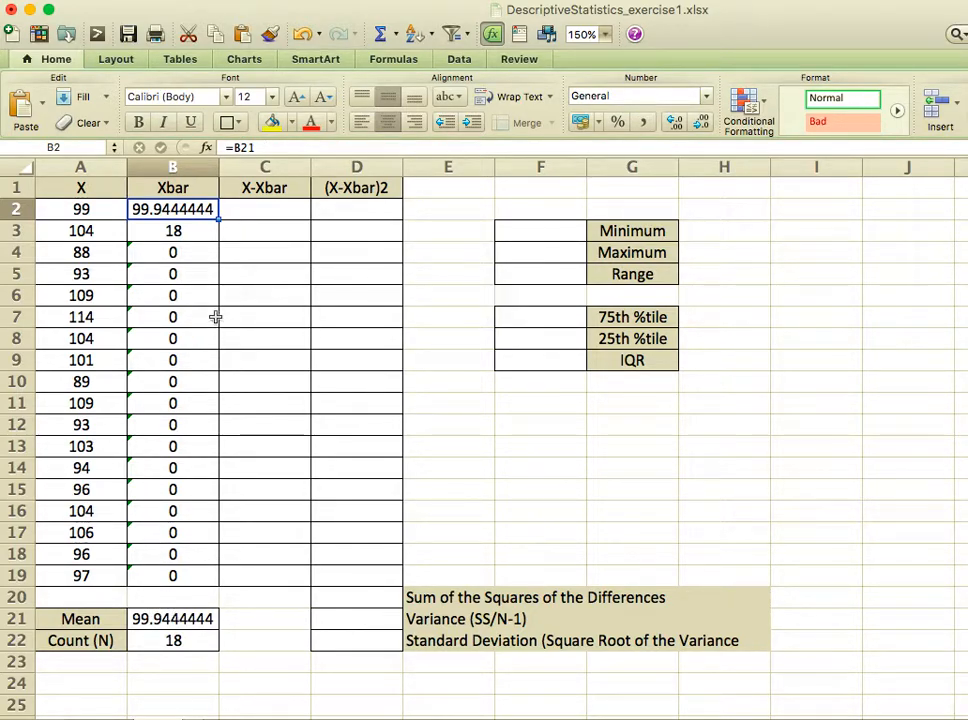
pyautogui.click(204, 234)
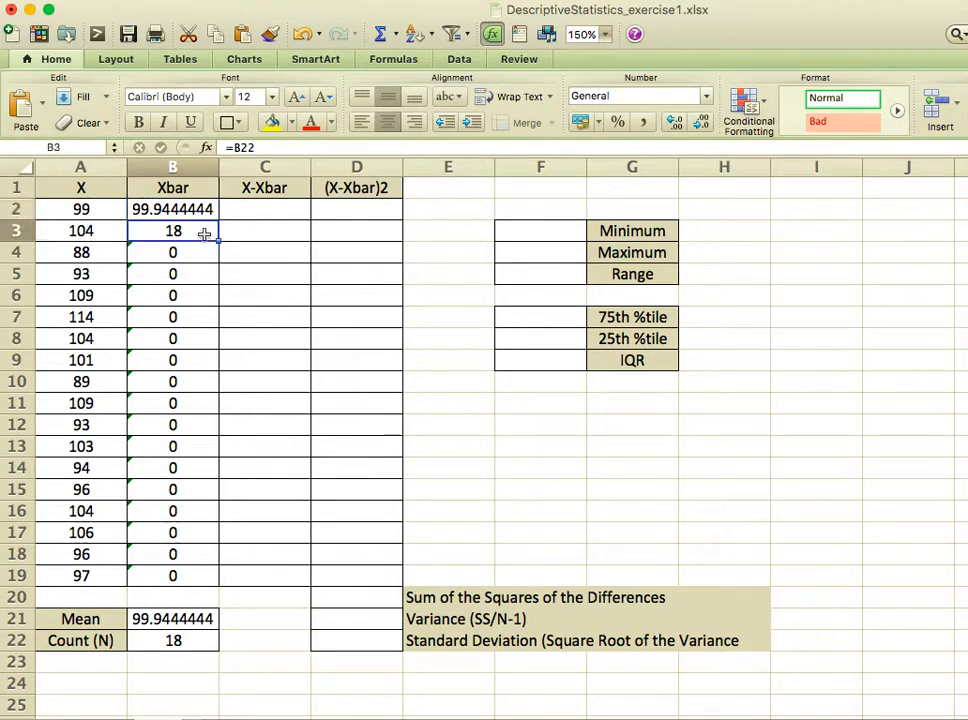
pyautogui.click(197, 378)
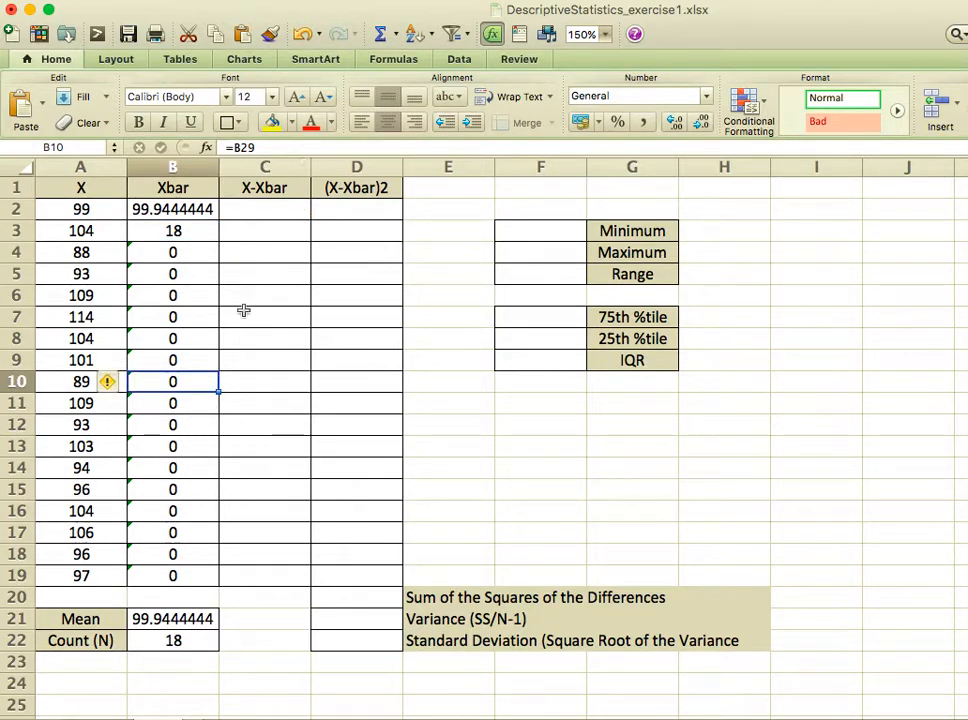
pyautogui.scroll(-3, 176, 426)
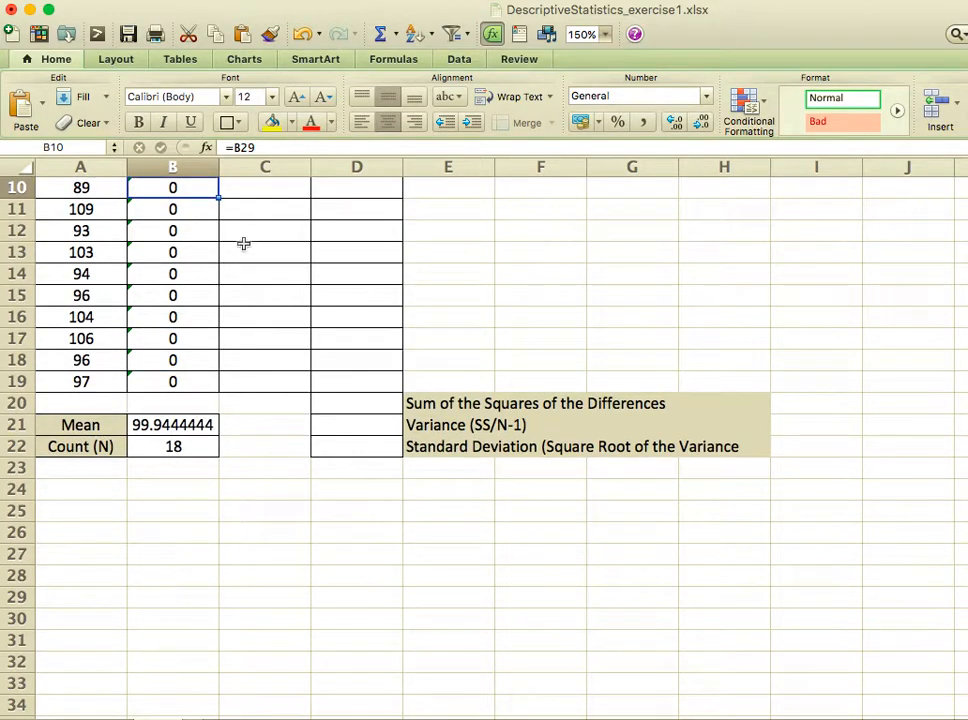
pyautogui.scroll(3, 244, 245)
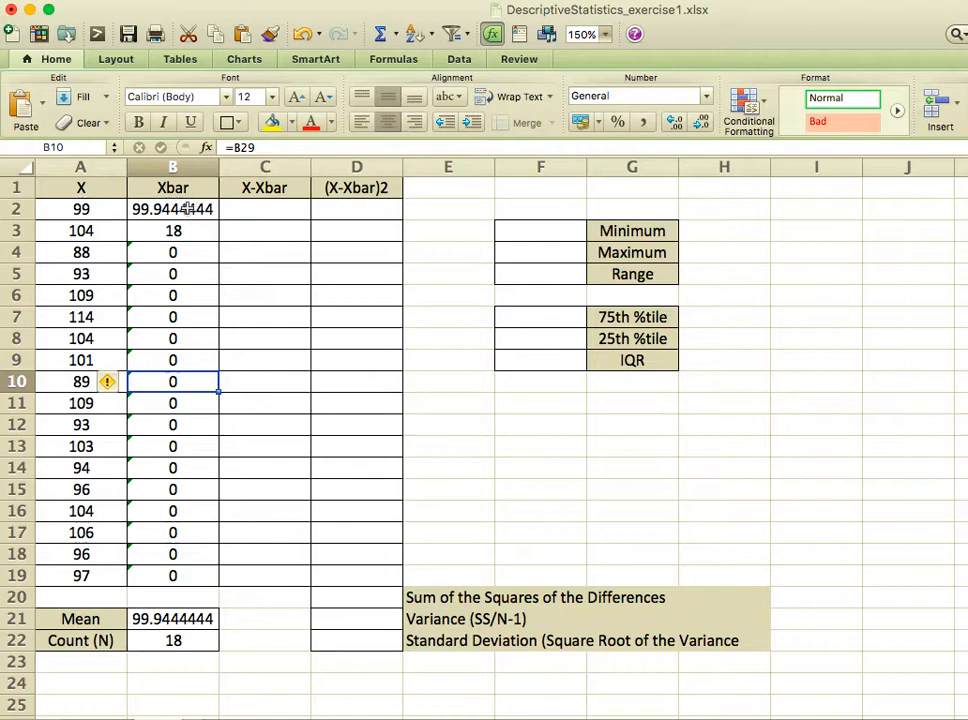
# Make the reference to the mean in B2 absolute, so the formula reads =$B$21.
pyautogui.click(187, 207)
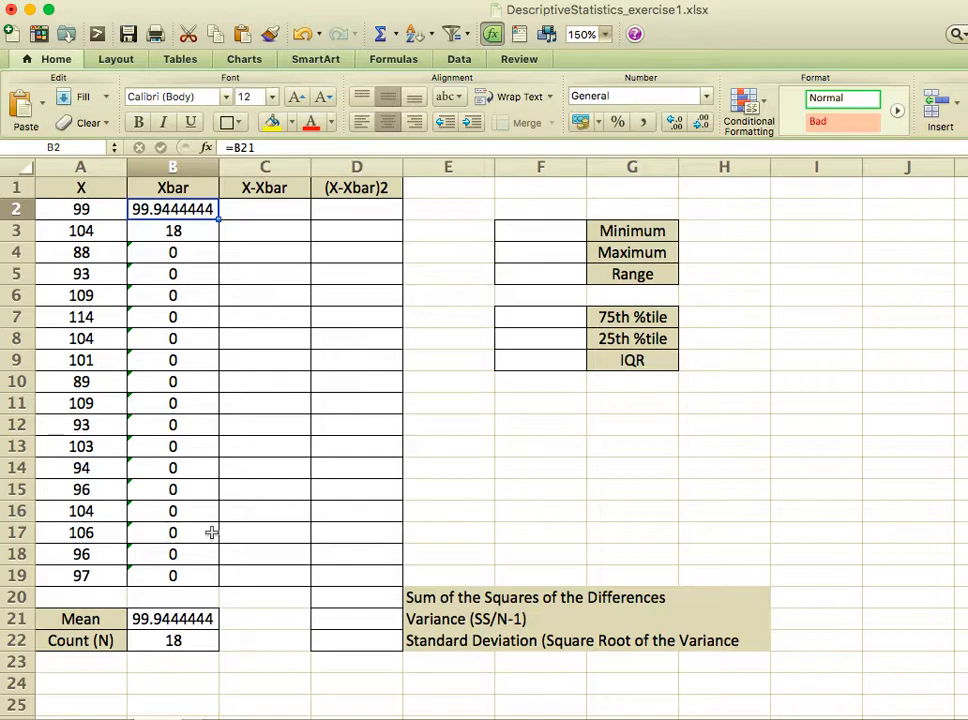
pyautogui.click(237, 147)
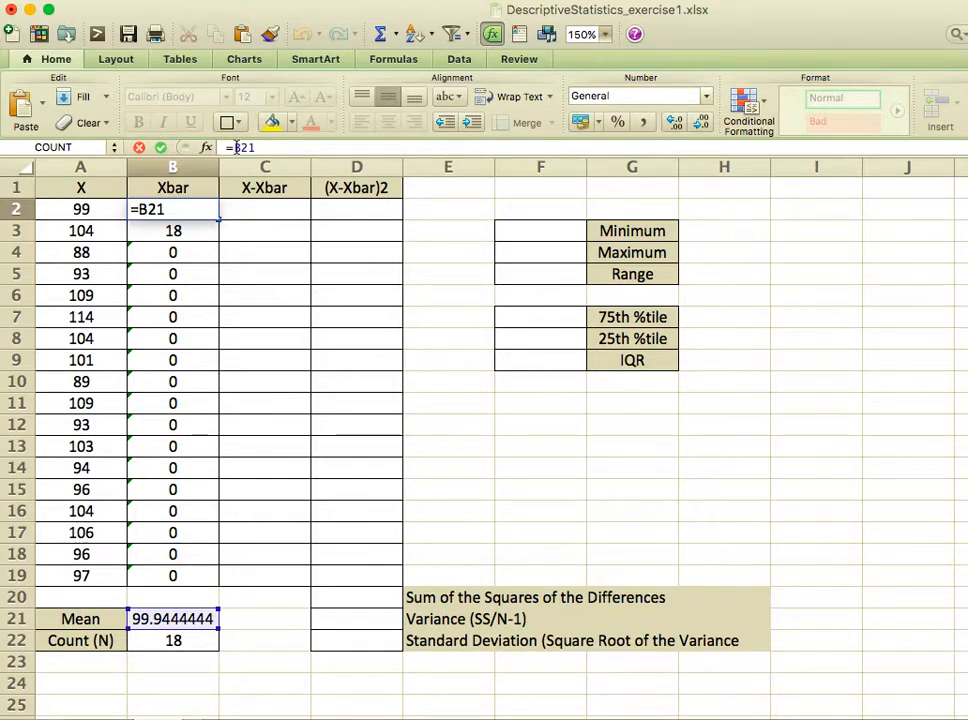
pyautogui.write('$')
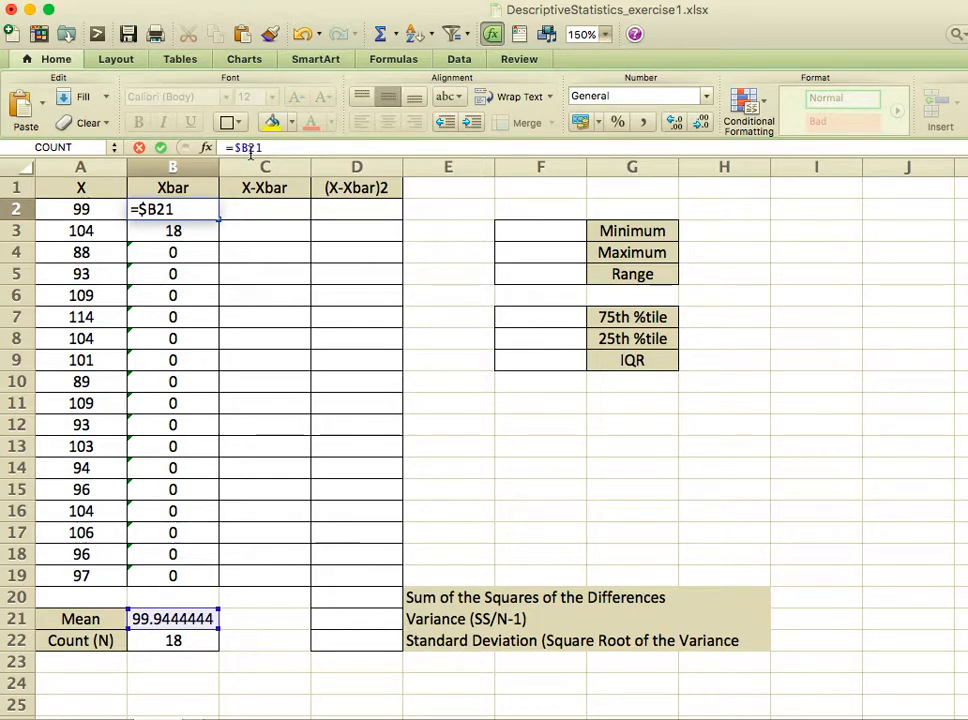
pyautogui.click(250, 148)
pyautogui.write('$')
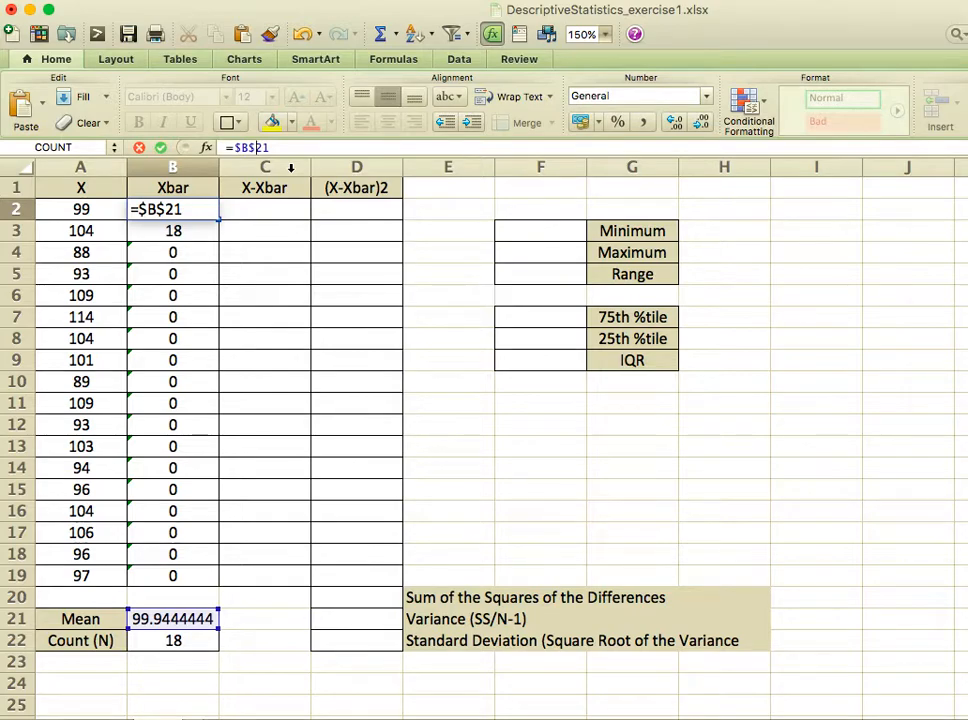
pyautogui.press('Return')
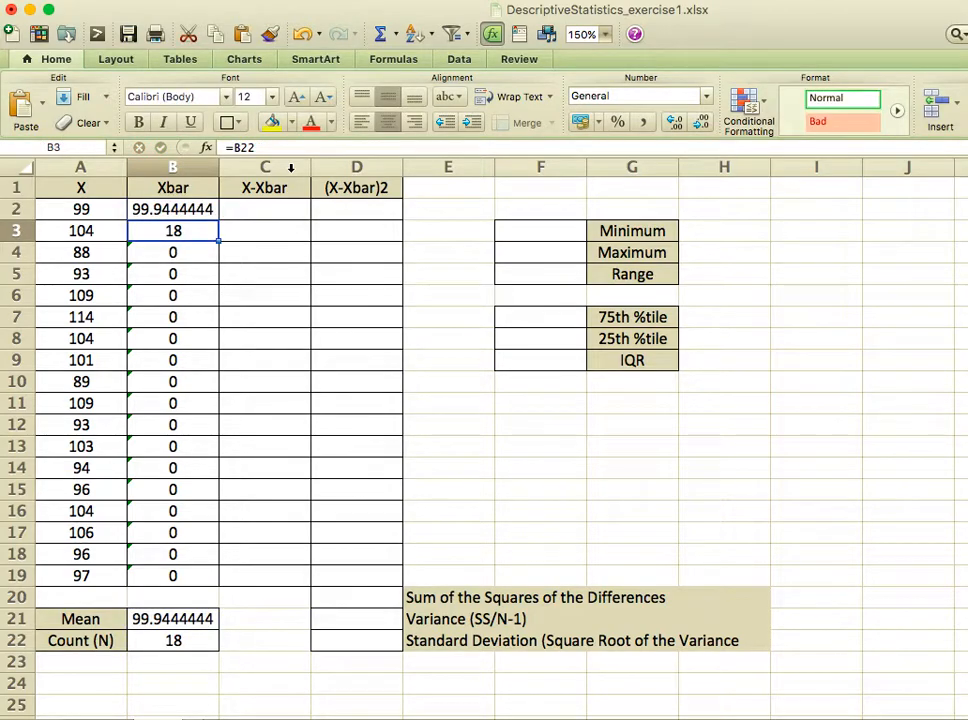
# Fill the absolute reference formula from B2 down the Xbar column through B19.
pyautogui.click(206, 211)
pyautogui.moveTo(217, 220); pyautogui.dragTo(197, 581)
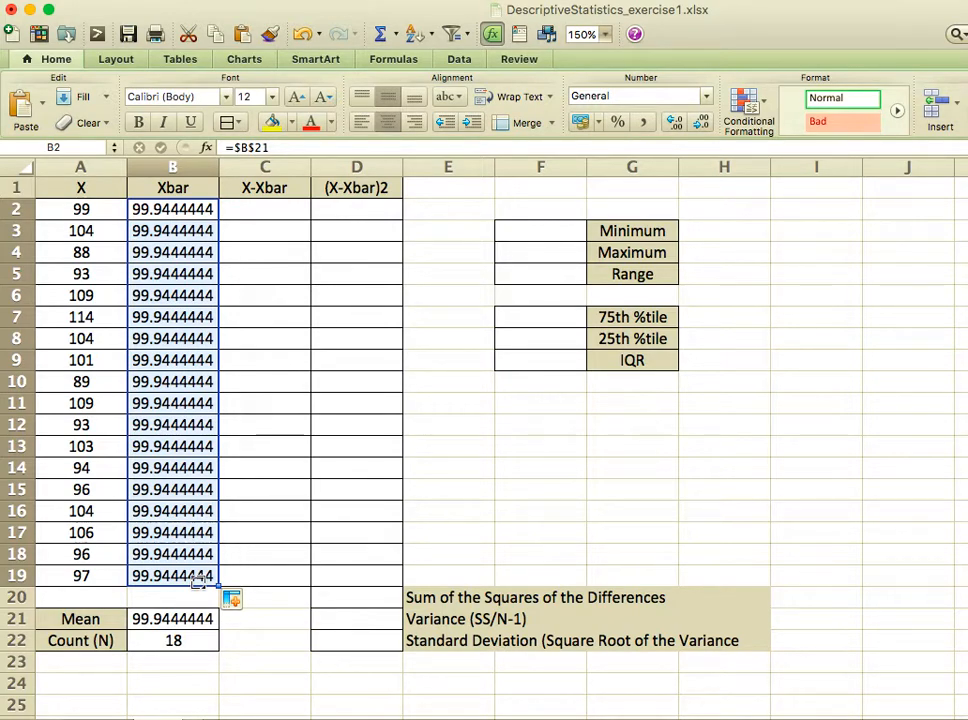
pyautogui.click(193, 201)
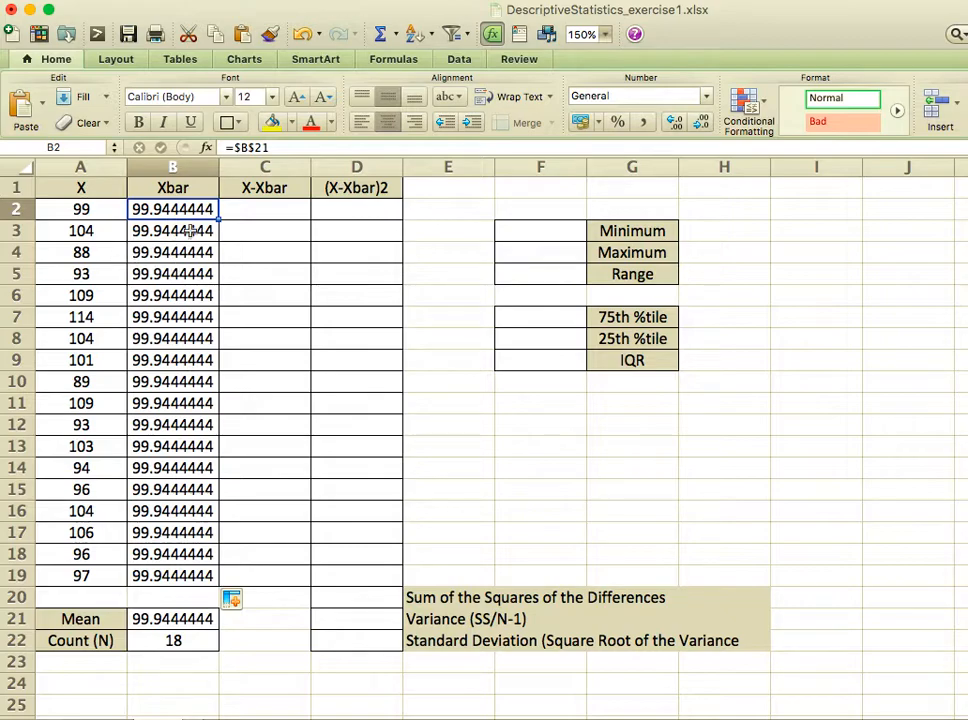
# Enter =A2-B2 in C2, the first X-Xbar cell, to subtract the mean from the first X value.
pyautogui.click(255, 213)
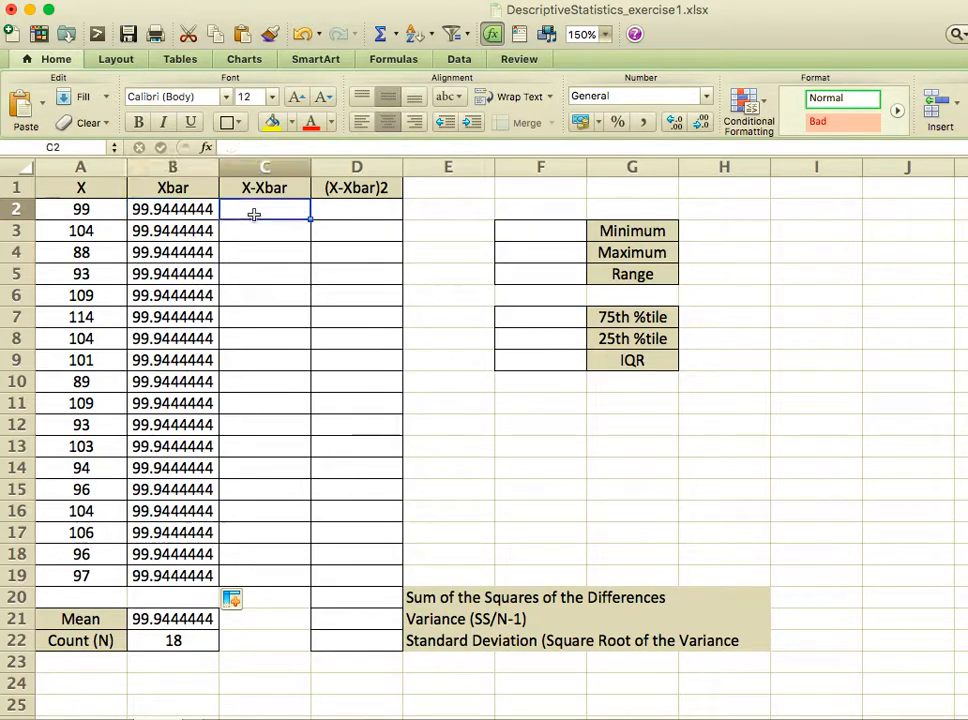
pyautogui.doubleClick(255, 212)
pyautogui.write('=')
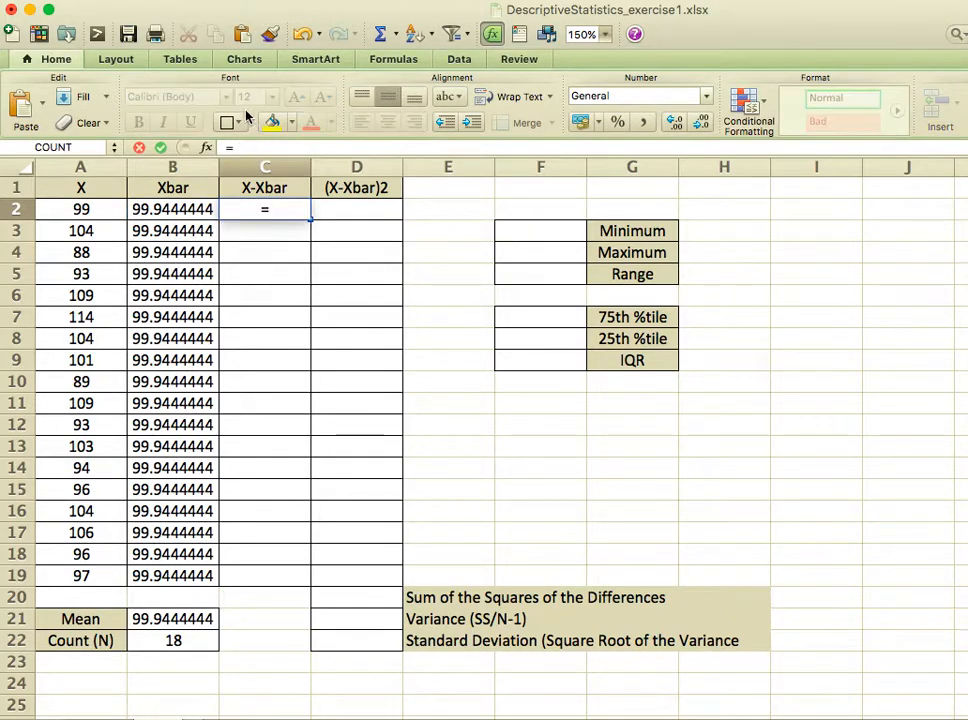
pyautogui.click(73, 216)
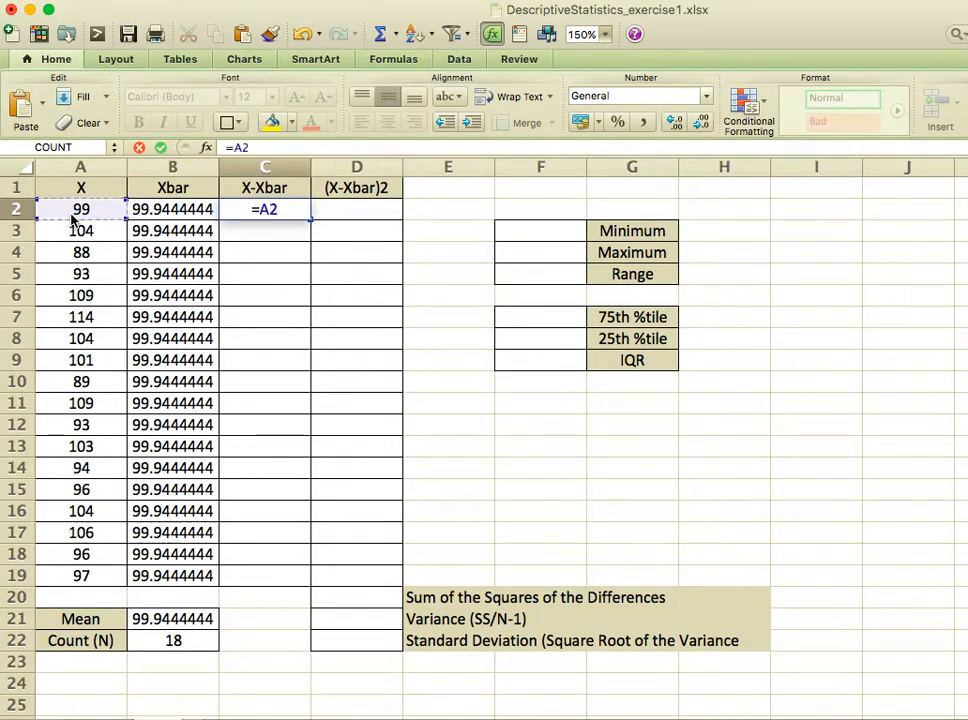
pyautogui.write('-')
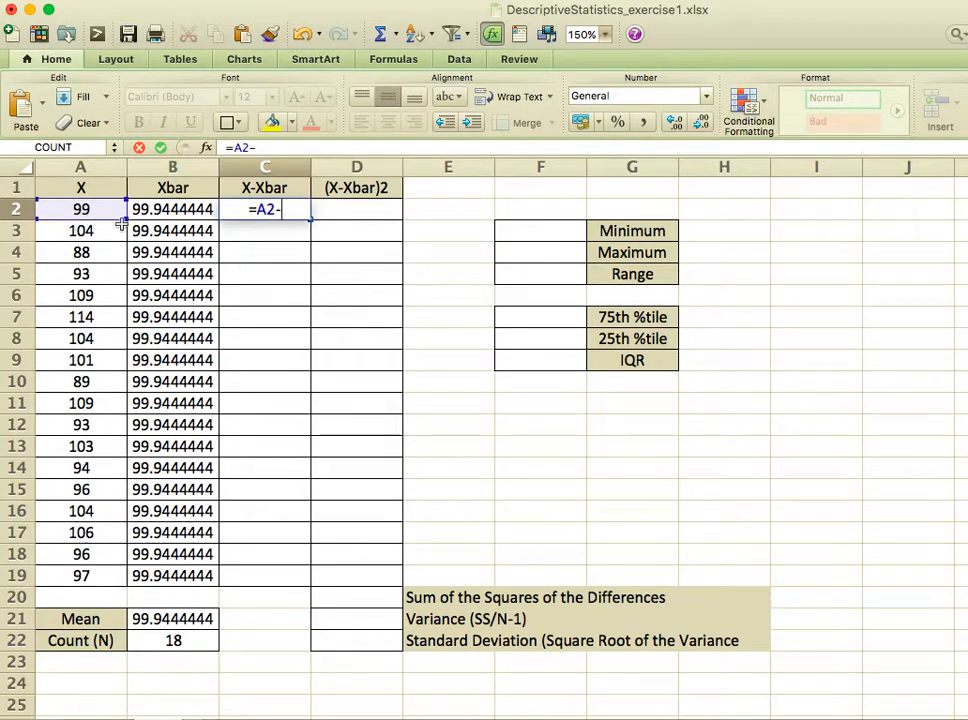
pyautogui.click(162, 214)
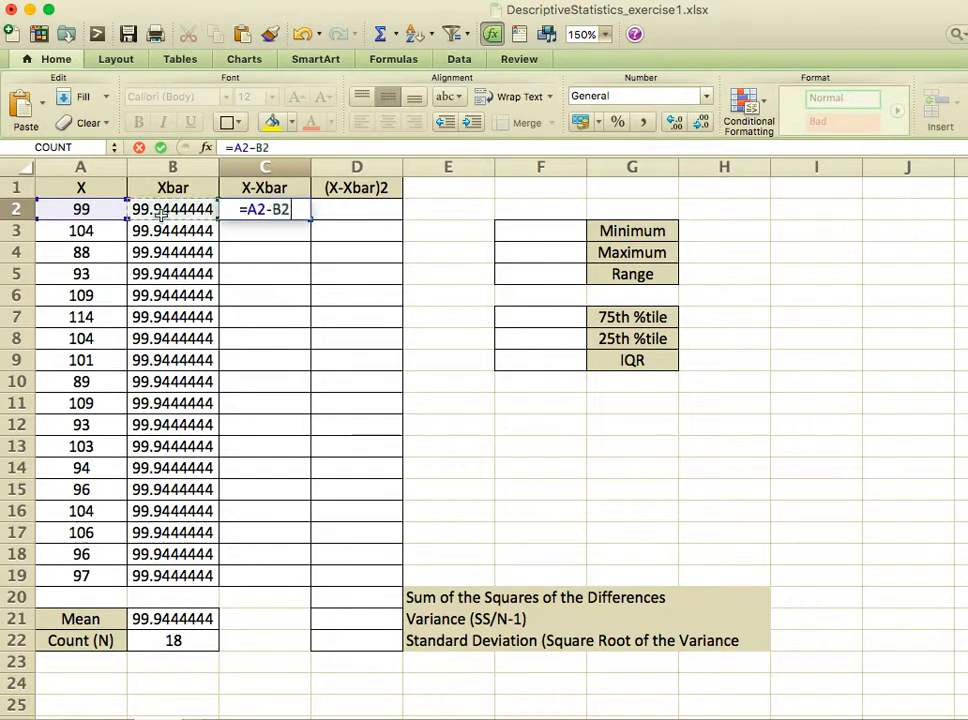
pyautogui.press('Return')
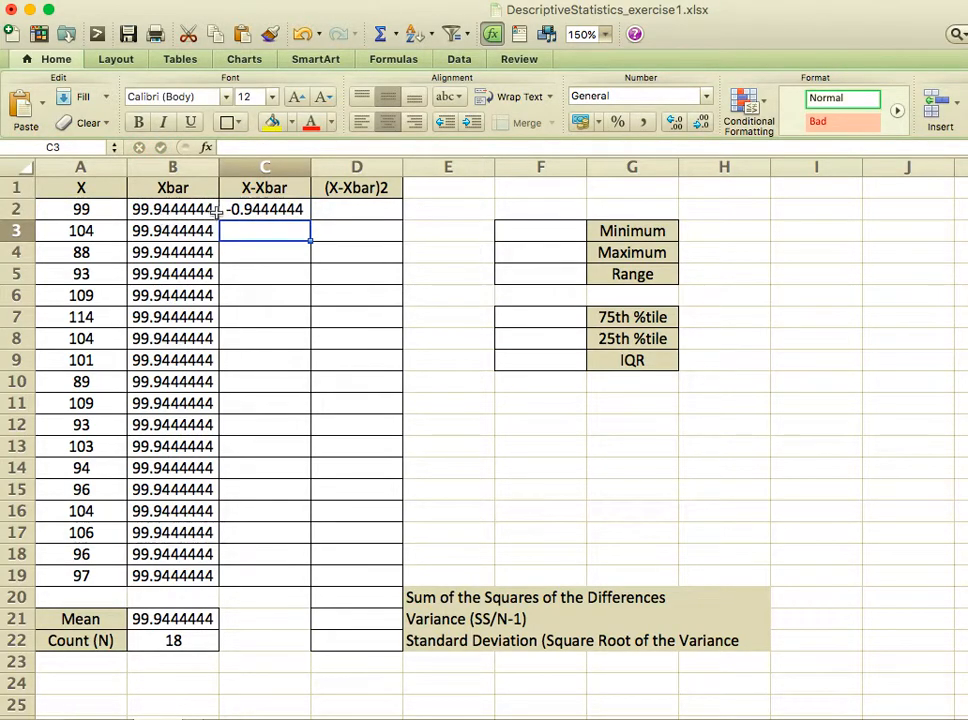
# Fill the C2 deviation formula down the X-Xbar column through C19.
pyautogui.click(289, 208)
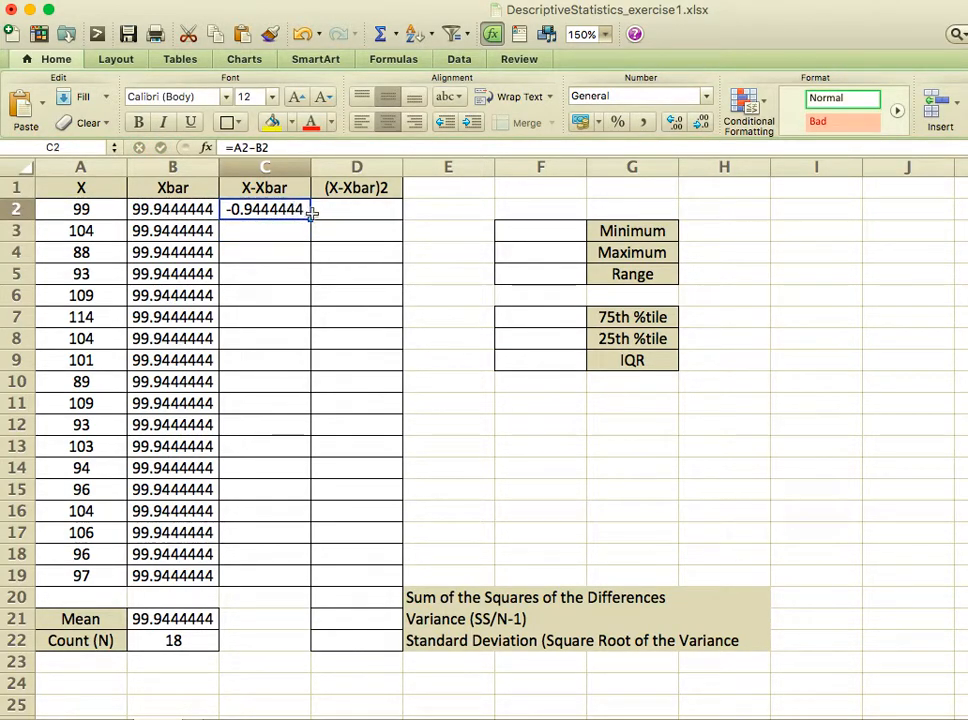
pyautogui.moveTo(312, 218); pyautogui.dragTo(300, 578)
pyautogui.press('Return')
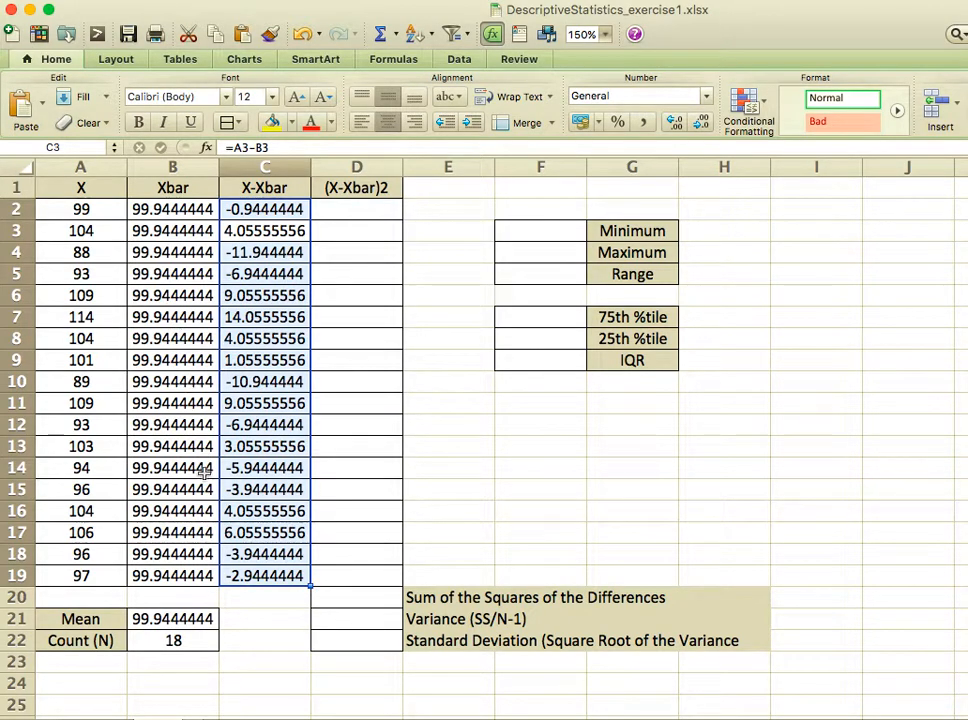
# Sum the X-Xbar deviations in C20 with a SUM formula over C2:C19.
pyautogui.click(279, 601)
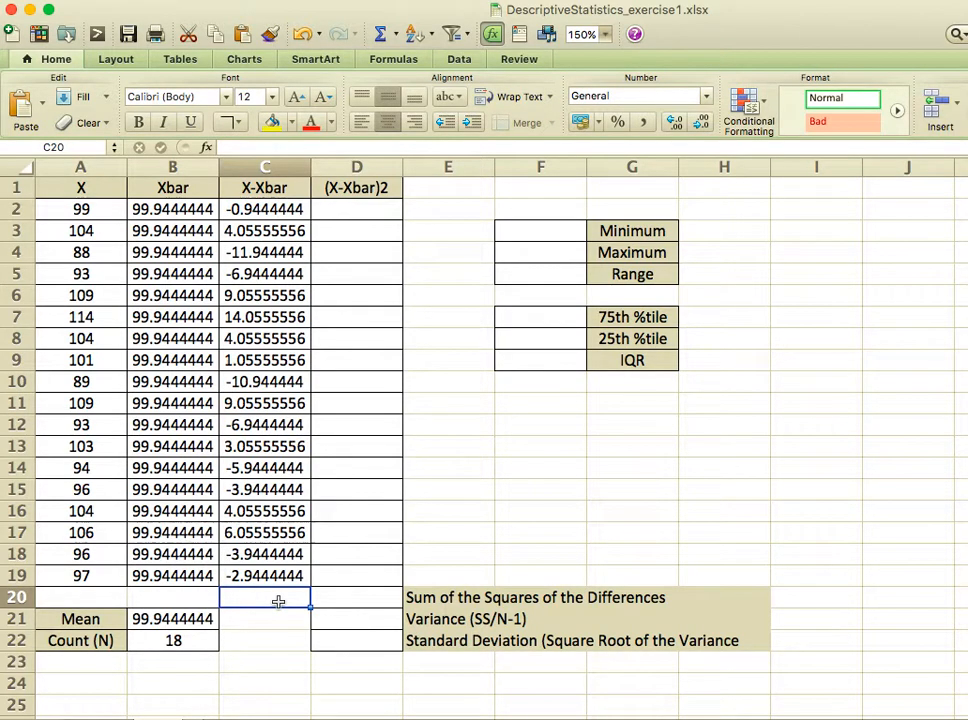
pyautogui.write('=sum(')
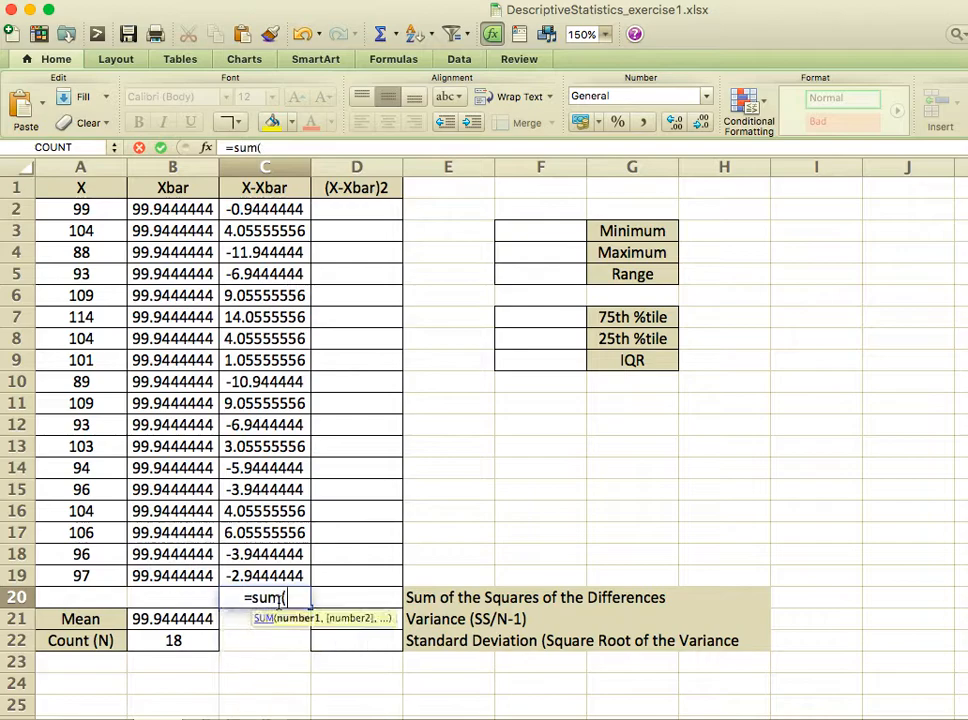
pyautogui.click(272, 213)
pyautogui.moveTo(272, 213); pyautogui.dragTo(280, 578)
pyautogui.press('Return')
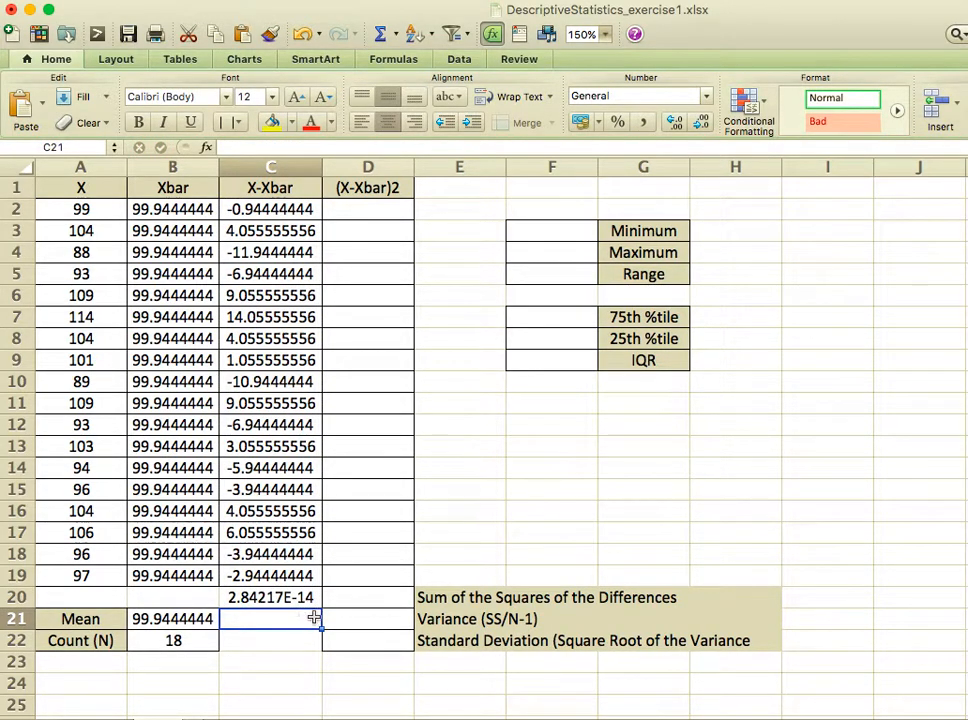
# Replace the SUM formula in C20 with the plain value 0.
pyautogui.click(300, 597)
pyautogui.doubleClick(300, 597)
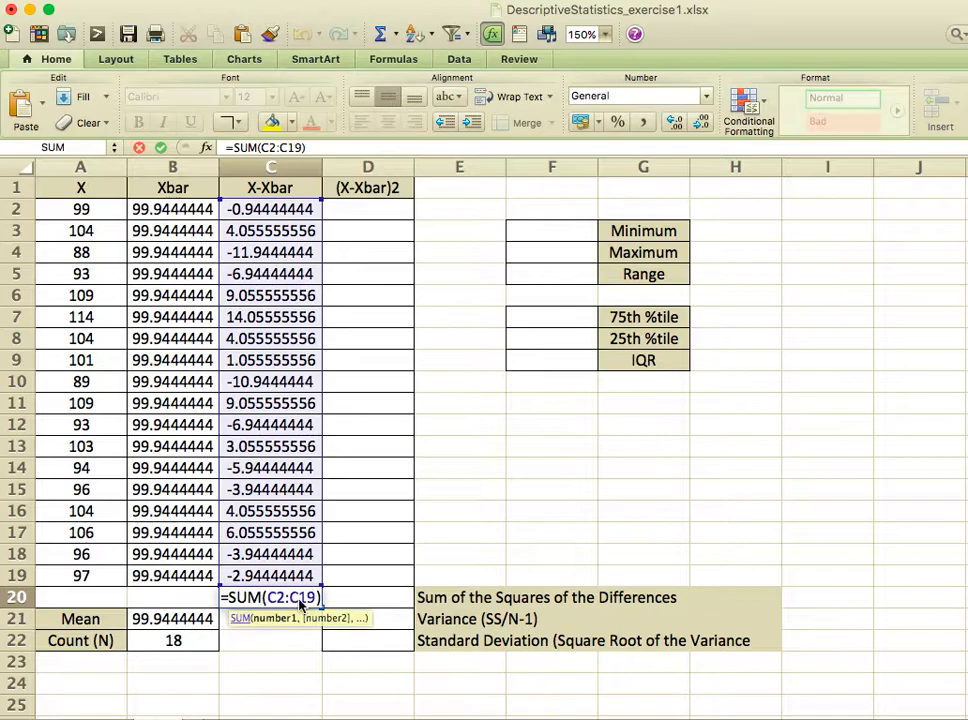
pyautogui.moveTo(228, 597); pyautogui.dragTo(330, 612)
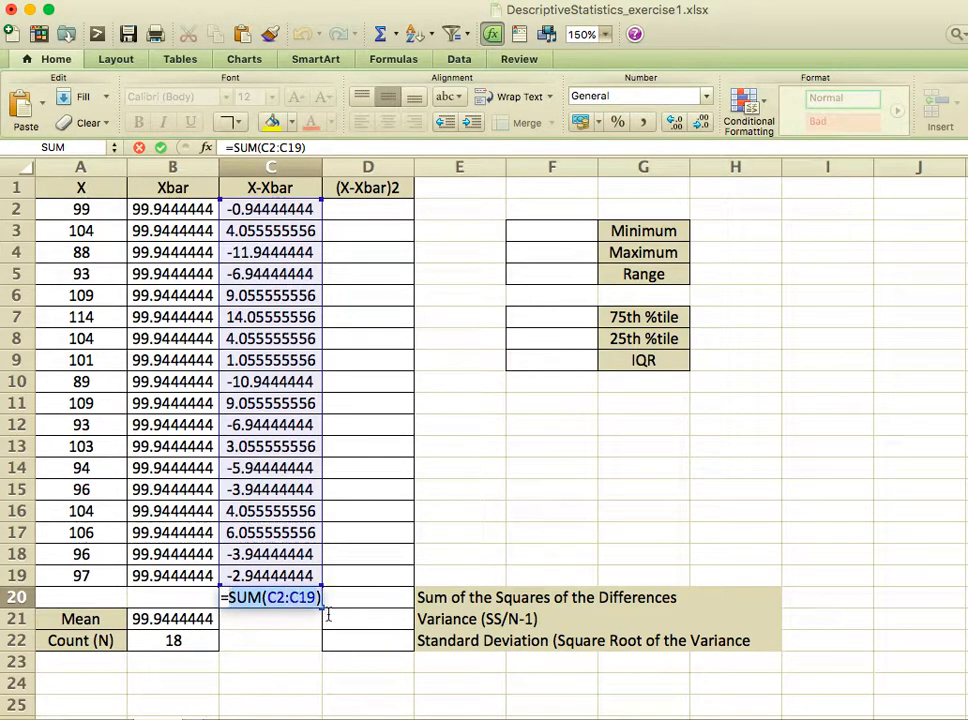
pyautogui.press('BackSpace')
pyautogui.press('BackSpace')
pyautogui.write('0')
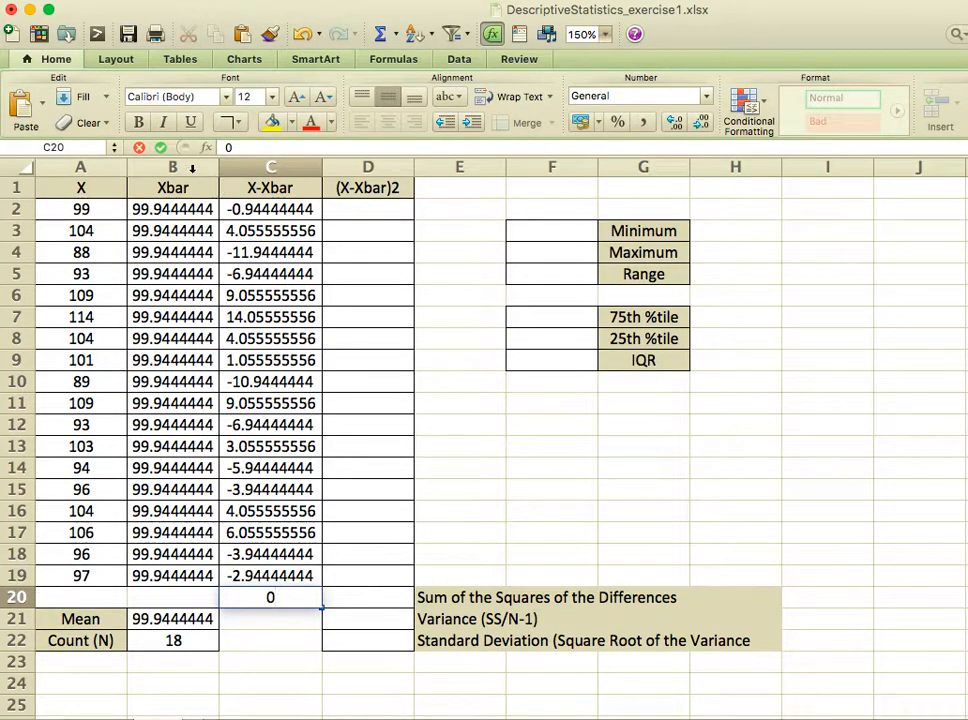
# Format columns B through D as Number with 1 decimal place.
pyautogui.moveTo(185, 165); pyautogui.dragTo(365, 173)
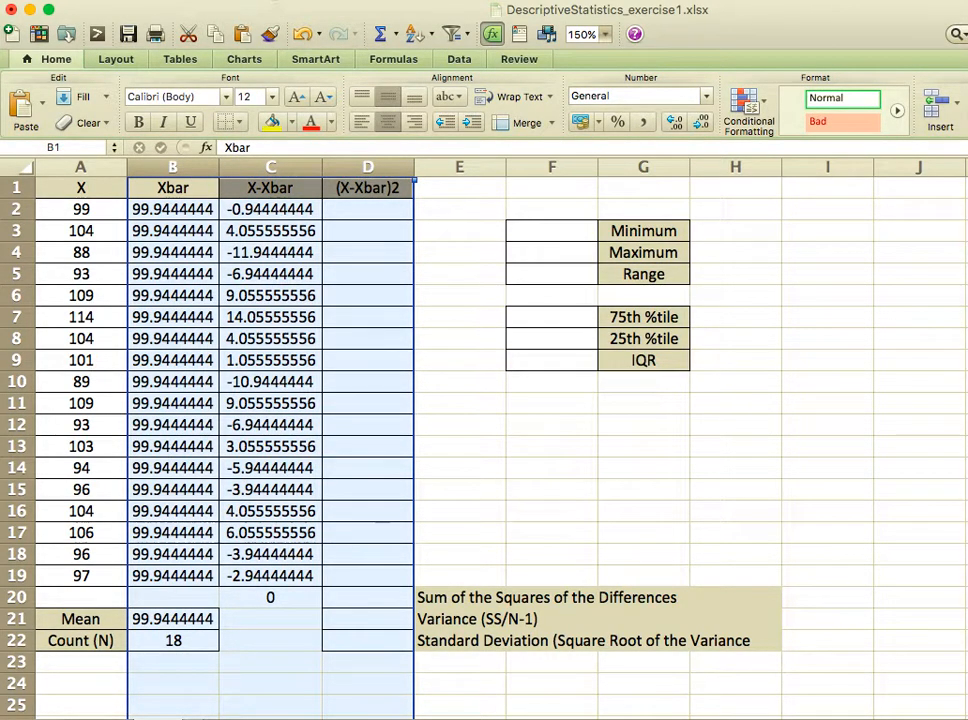
pyautogui.click(285, 3)
pyautogui.click(311, 11)
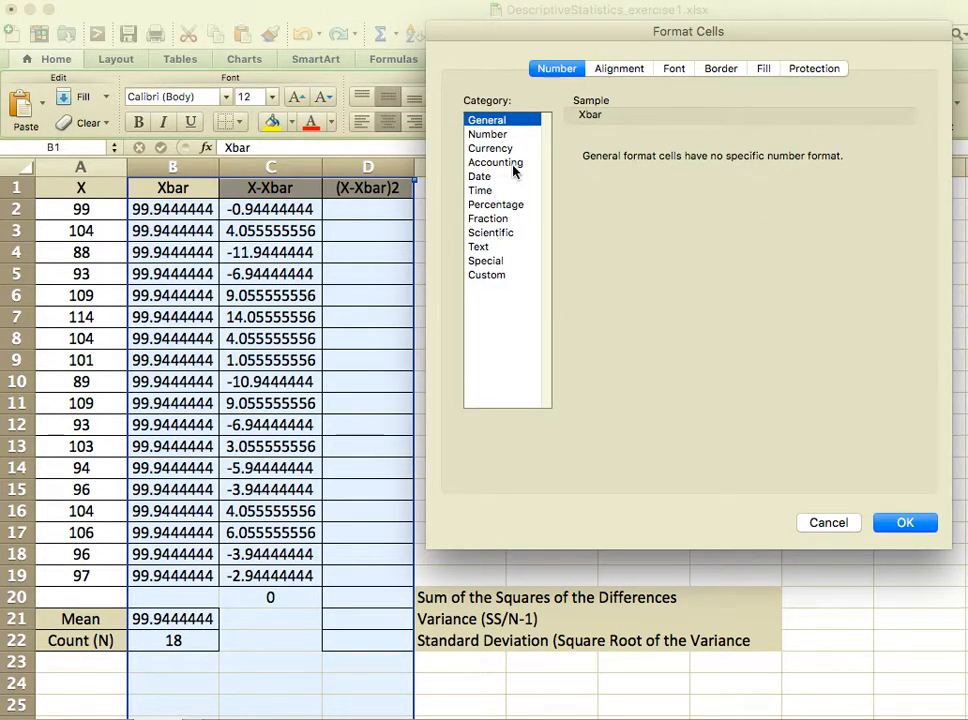
pyautogui.click(506, 136)
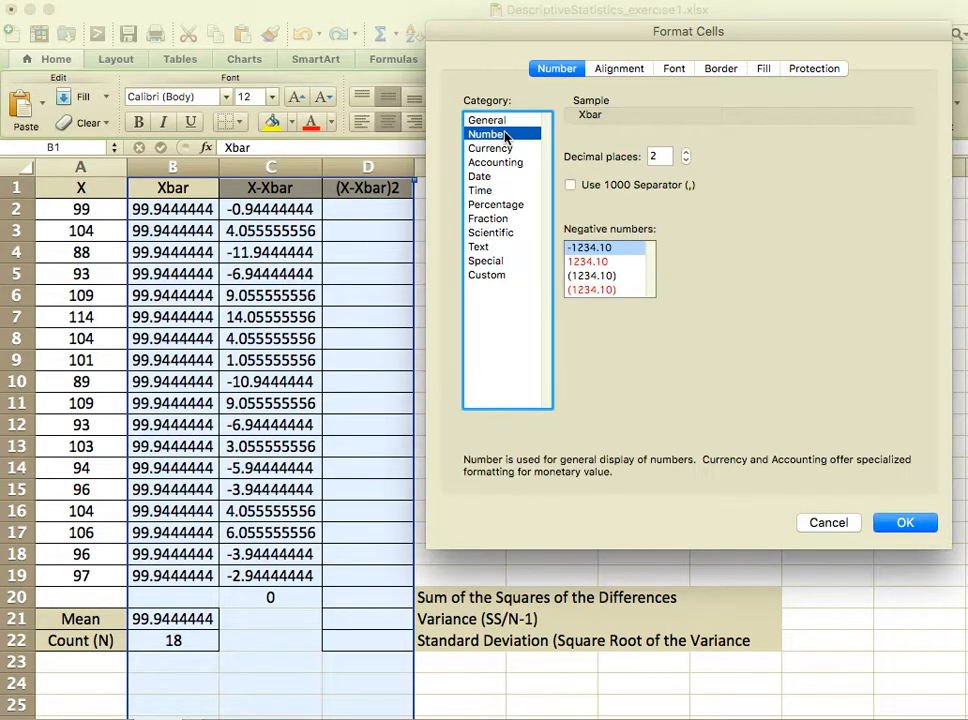
pyautogui.click(686, 161)
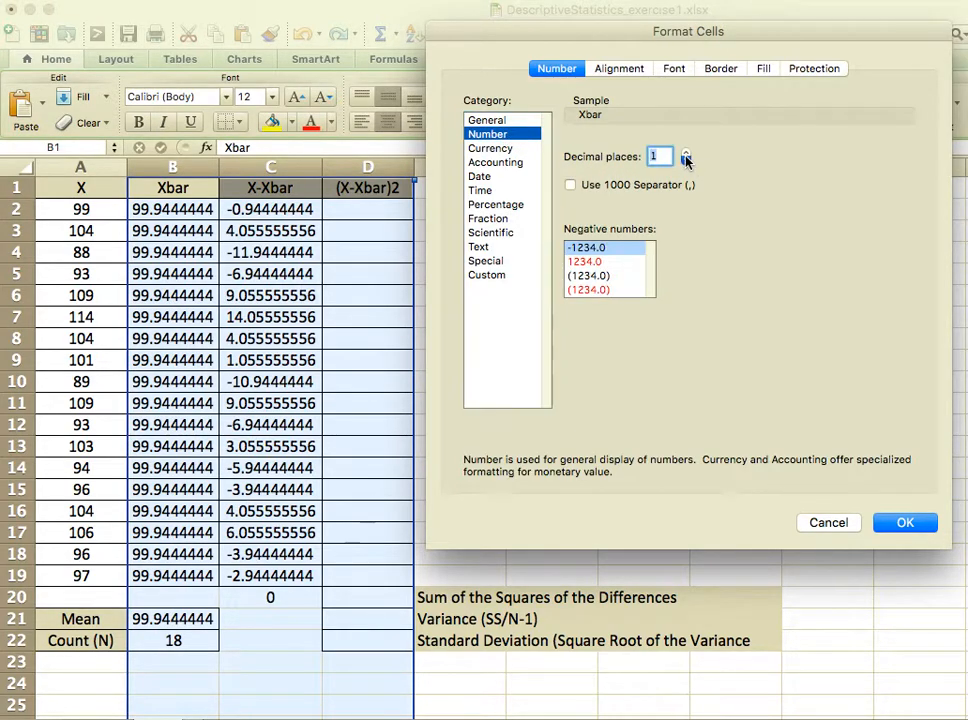
pyautogui.click(905, 524)
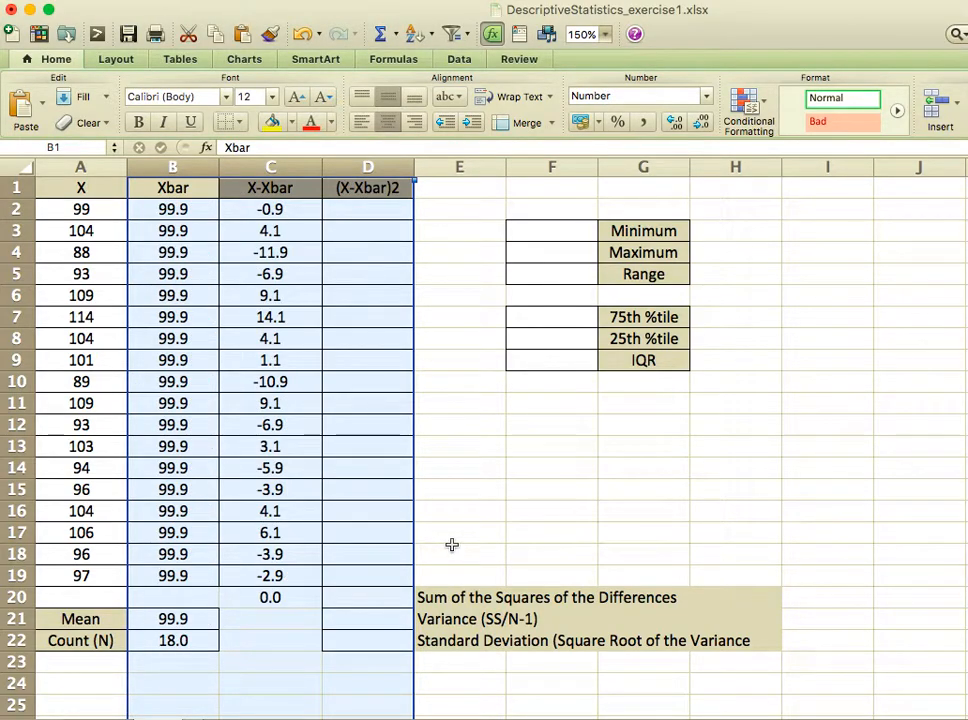
pyautogui.click(299, 348)
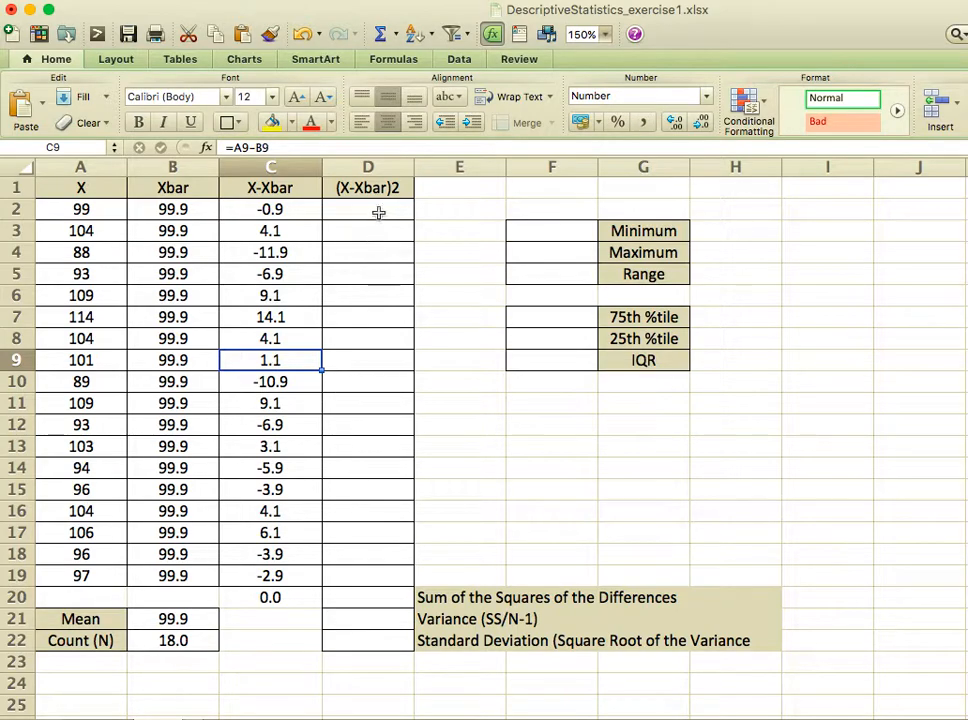
# Enter =C2*C2 in D2, the first (X-Xbar)2 cell, to square the deviation.
pyautogui.click(378, 213)
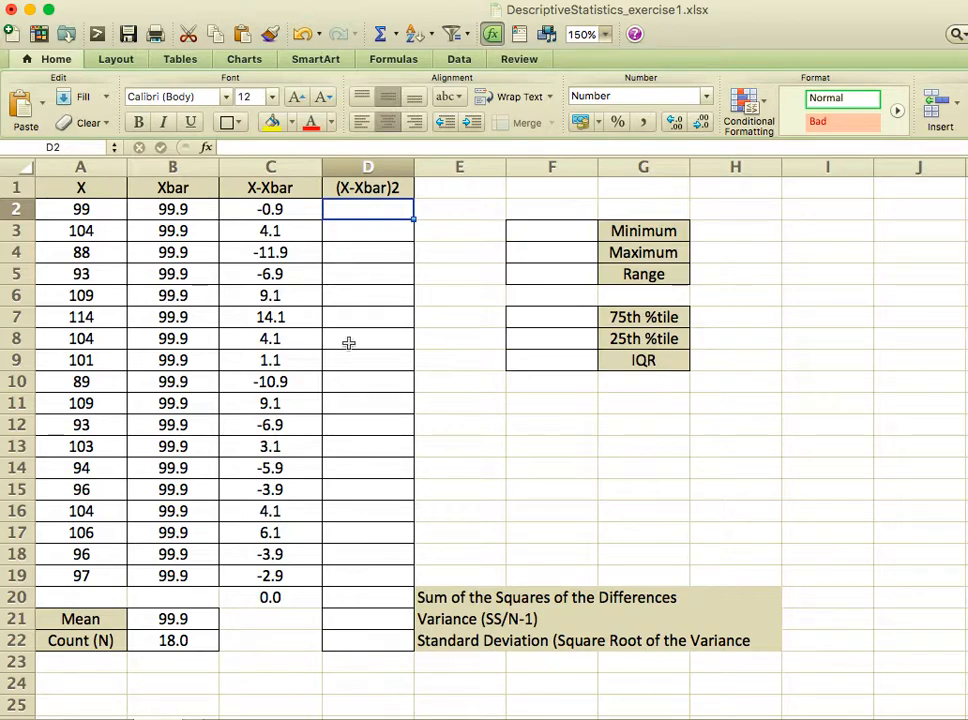
pyautogui.write('=')
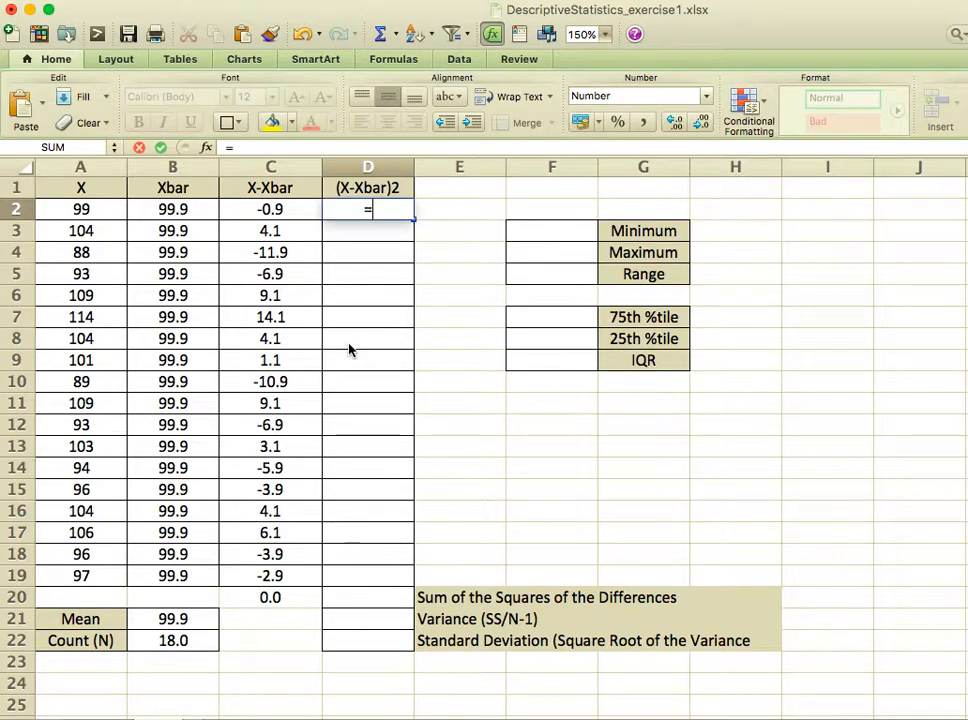
pyautogui.click(277, 211)
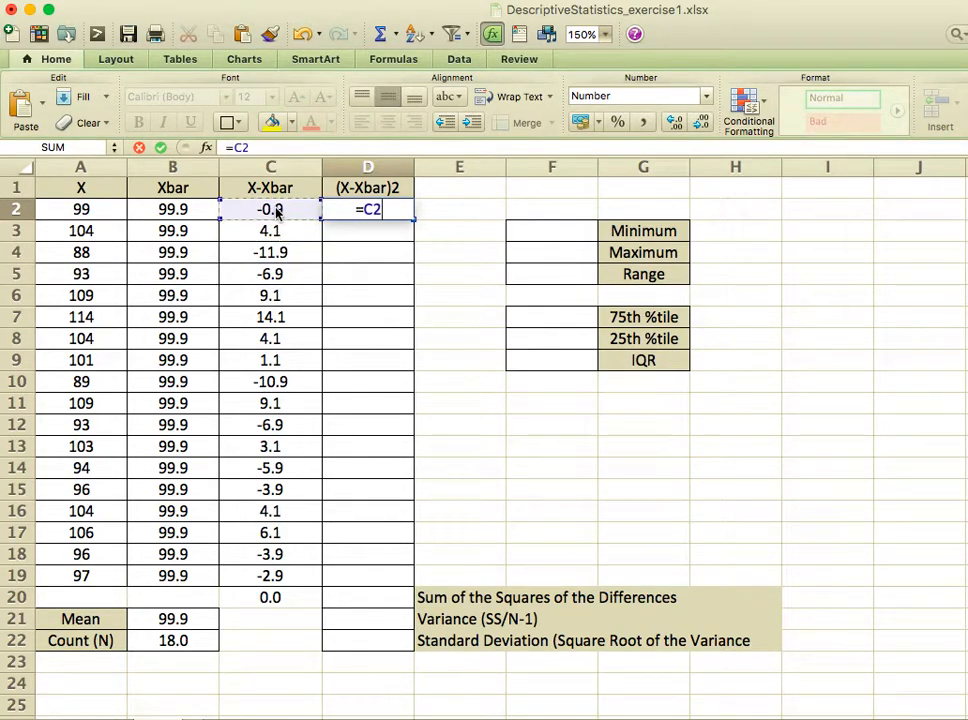
pyautogui.write('*')
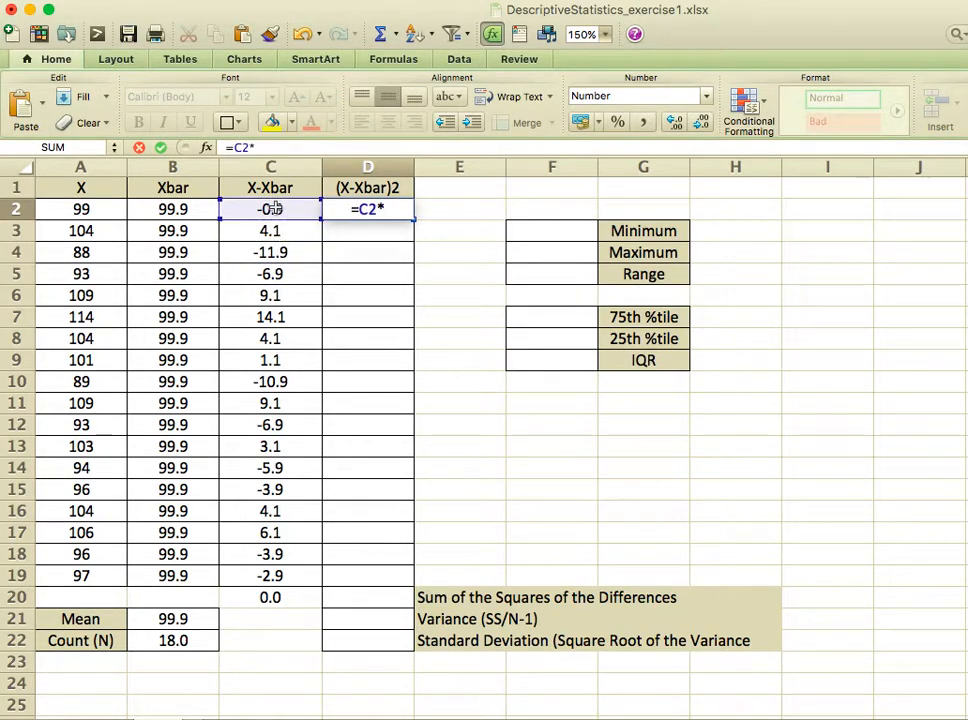
pyautogui.click(311, 201)
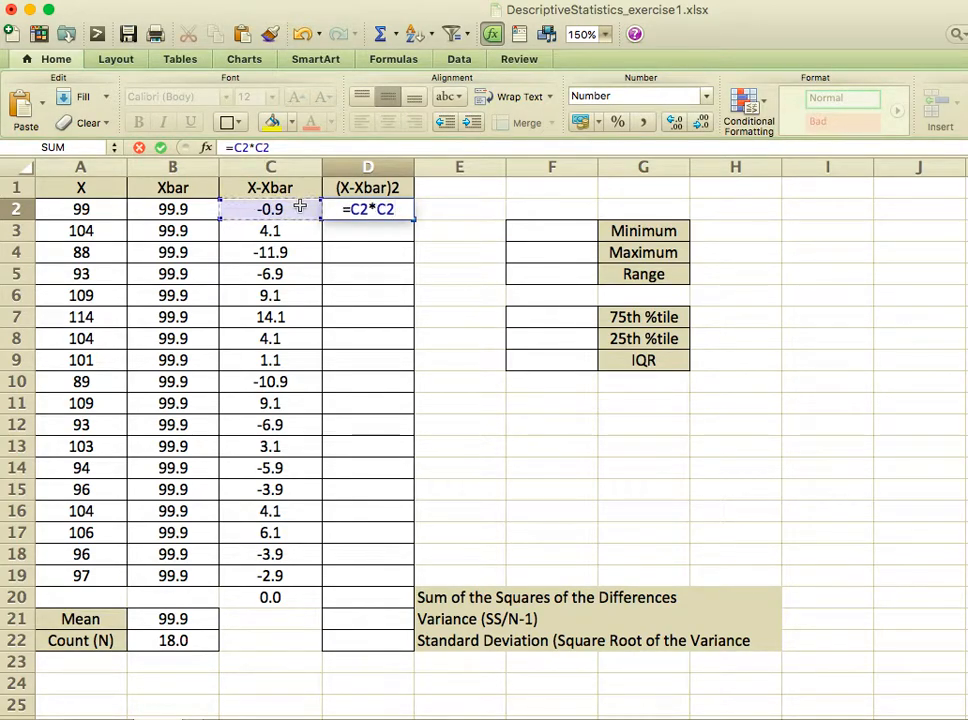
pyautogui.press('Return')
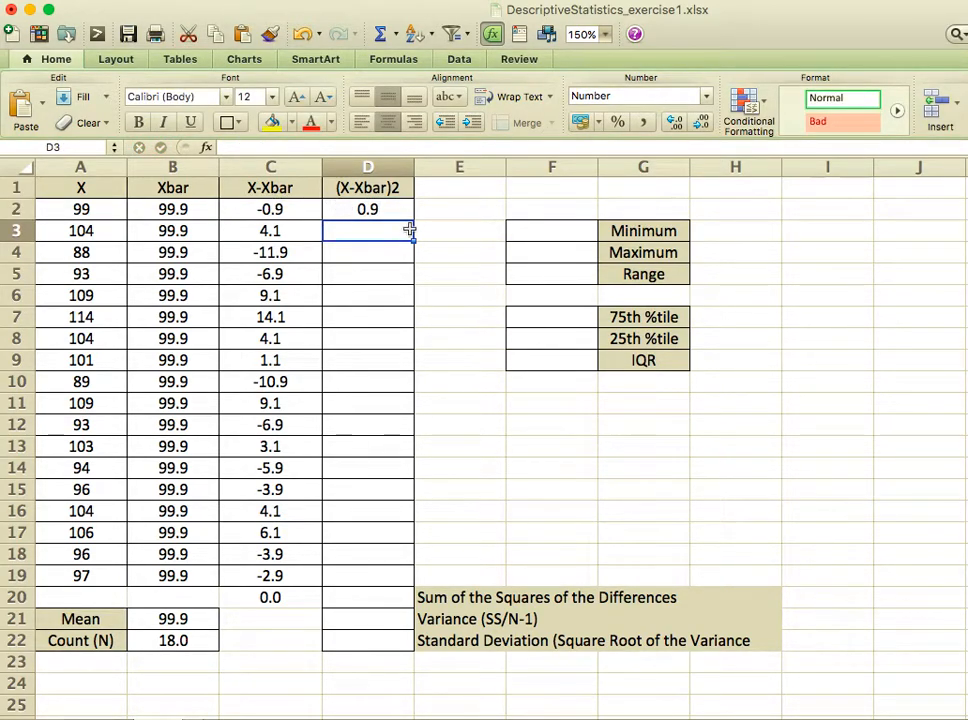
# Fill the squared deviation formula from D2 down the (X-Xbar)2 column through D19.
pyautogui.click(393, 211)
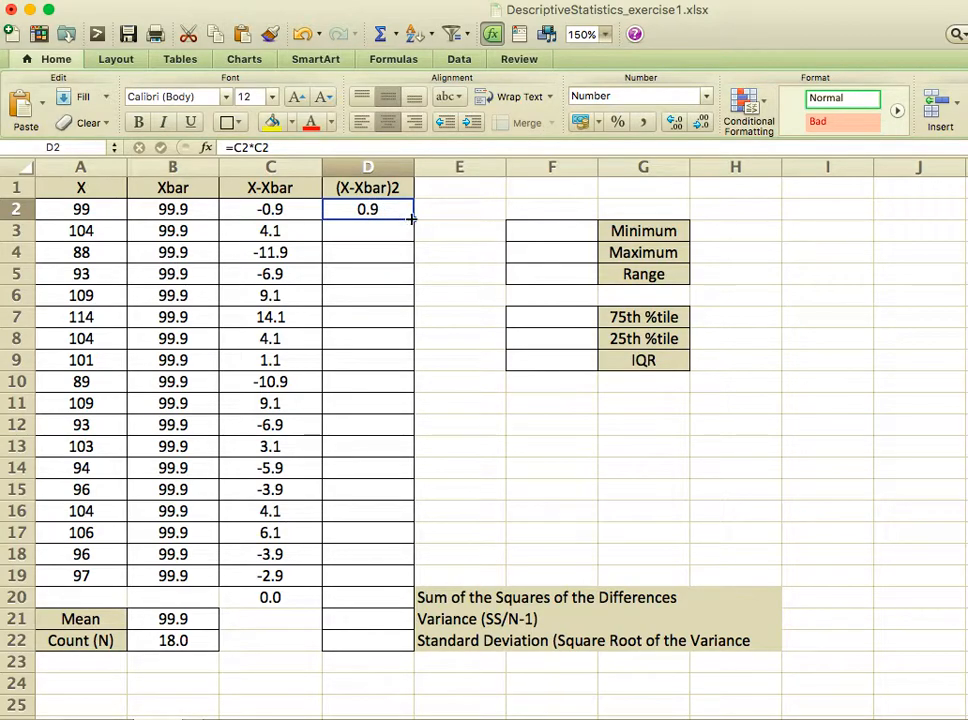
pyautogui.moveTo(411, 218); pyautogui.dragTo(389, 584)
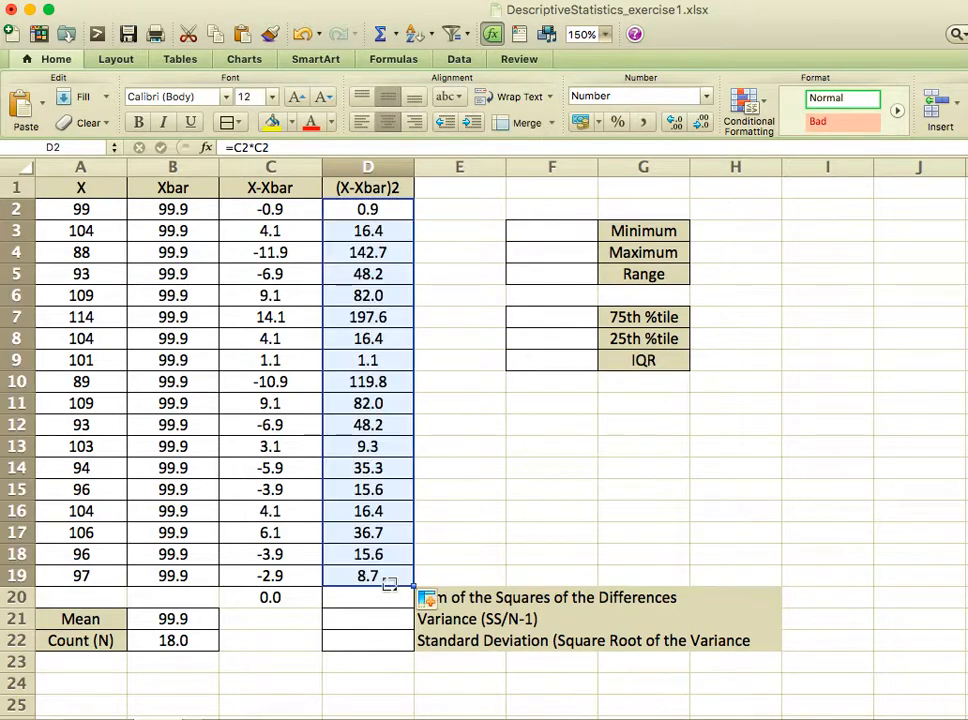
pyautogui.press('Return')
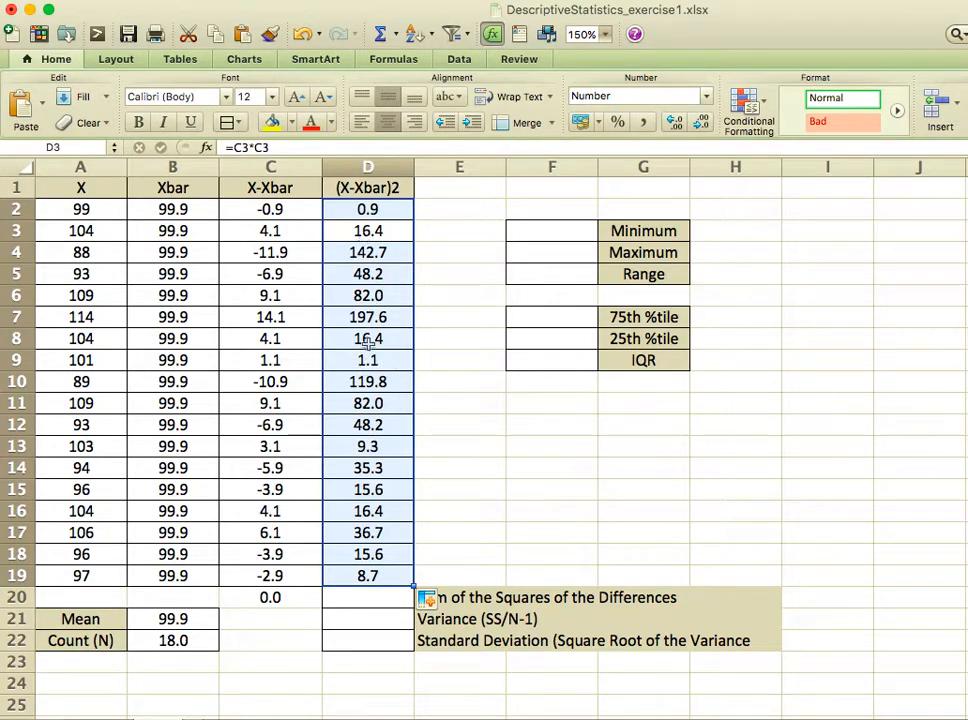
# Calculate the sum of the squared differences in D20 with a SUM formula over D2:D19.
pyautogui.click(357, 597)
pyautogui.write('=suM')
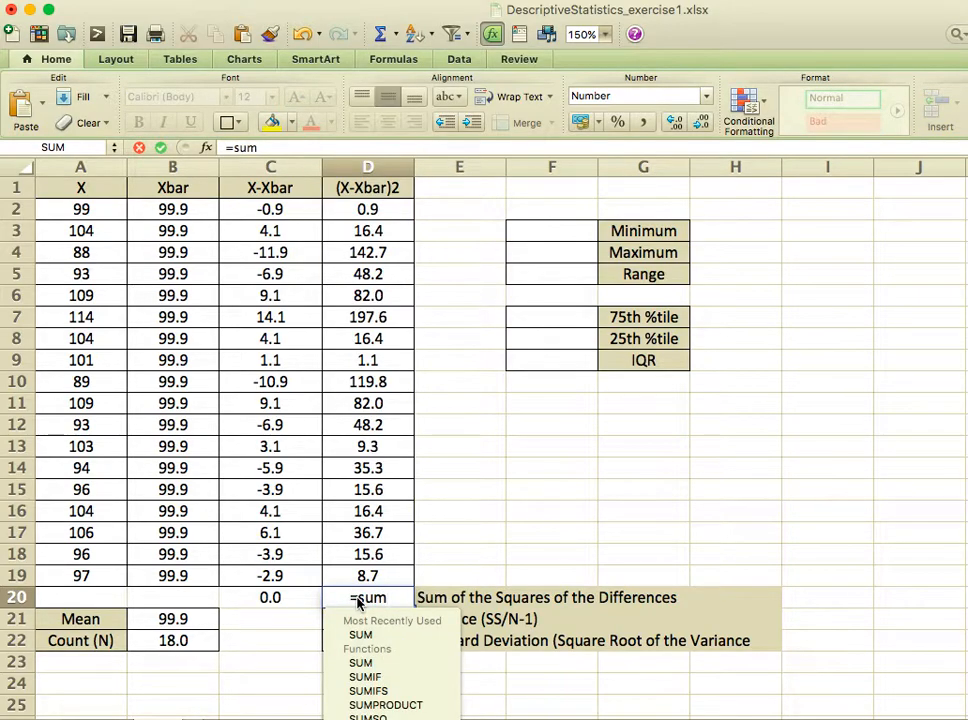
pyautogui.write('(')
pyautogui.moveTo(397, 217); pyautogui.dragTo(389, 579)
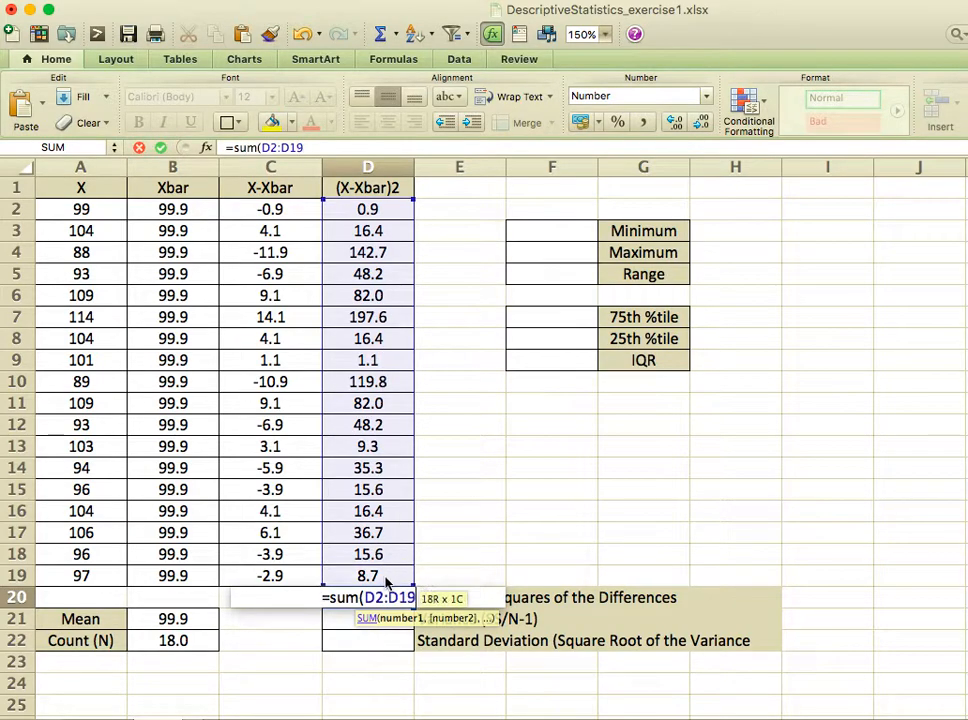
pyautogui.press('Return')
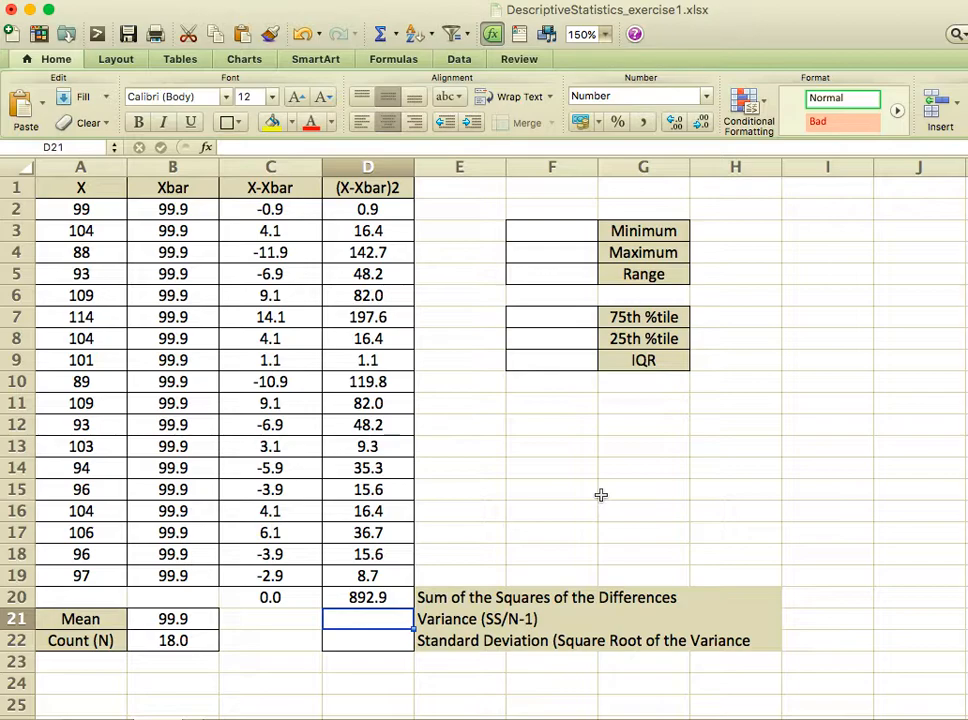
# Calculate the variance in D21 by dividing the sum of squares by N-1 with the formula =D20/17.
pyautogui.click(369, 597)
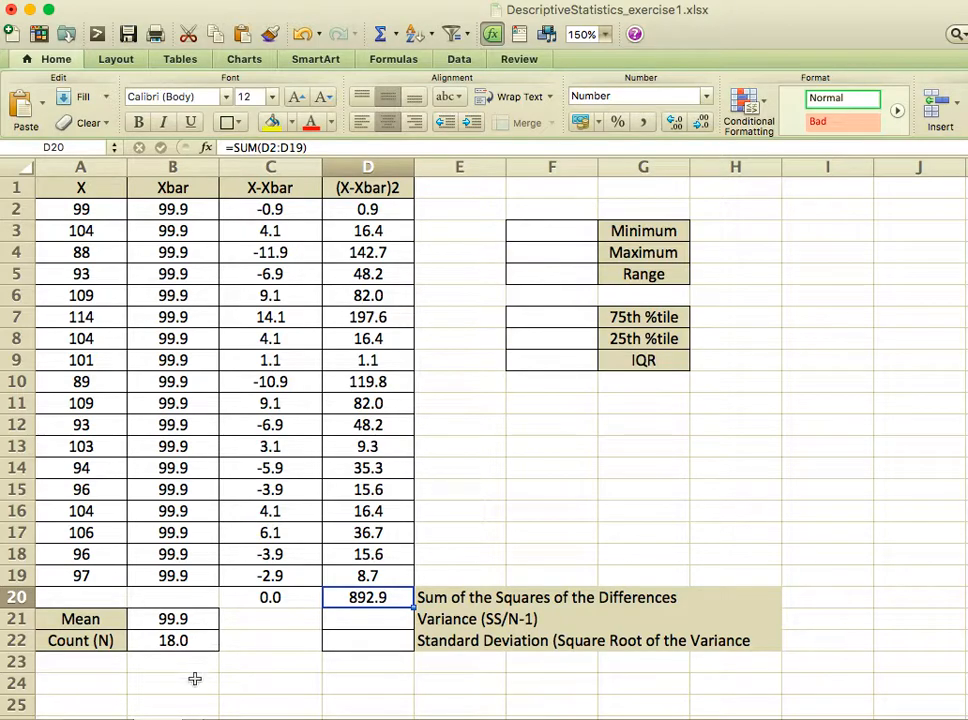
pyautogui.click(369, 618)
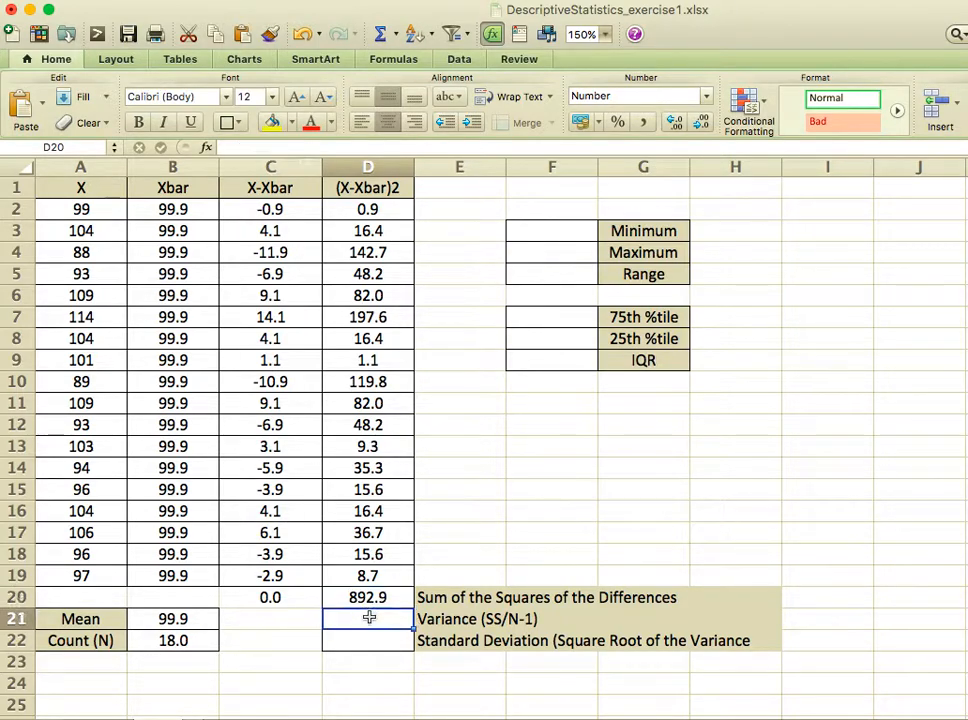
pyautogui.write('=')
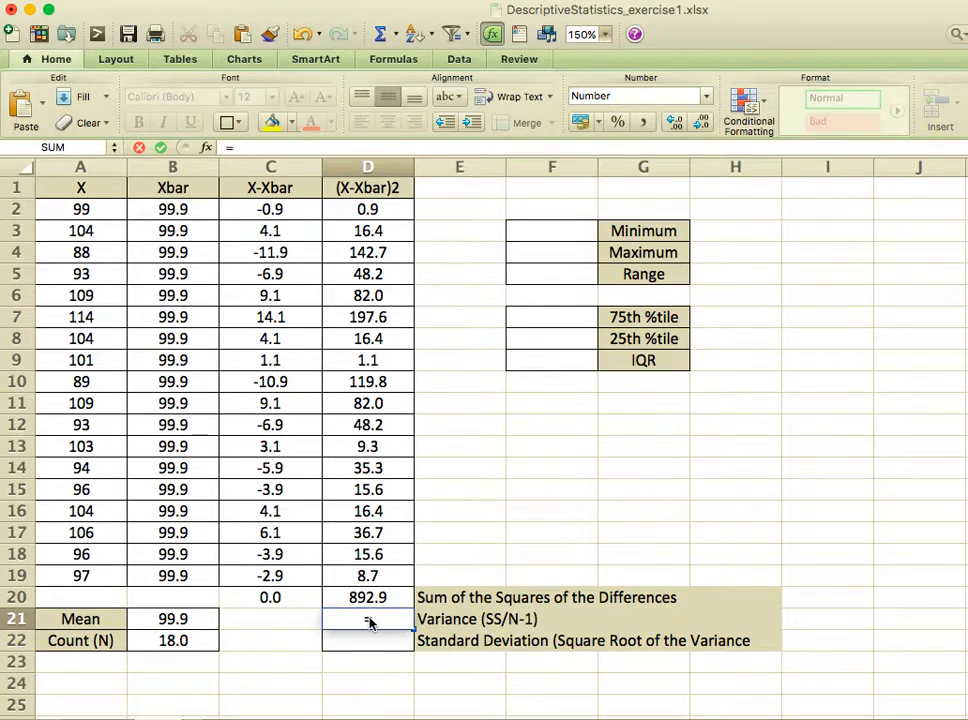
pyautogui.press('Escape')
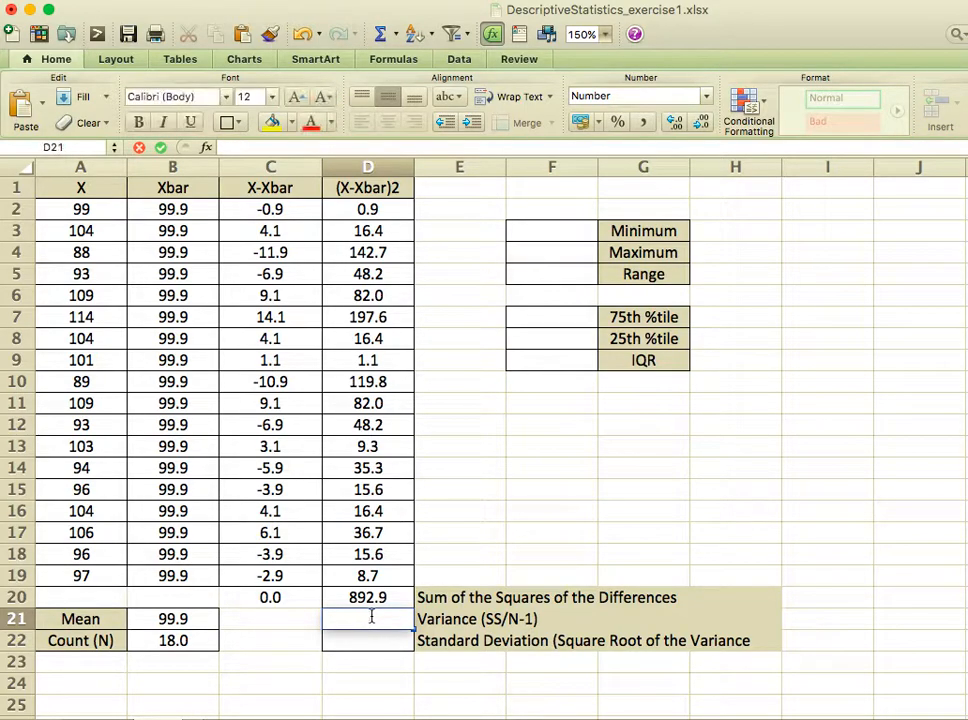
pyautogui.write('=')
pyautogui.click(370, 597)
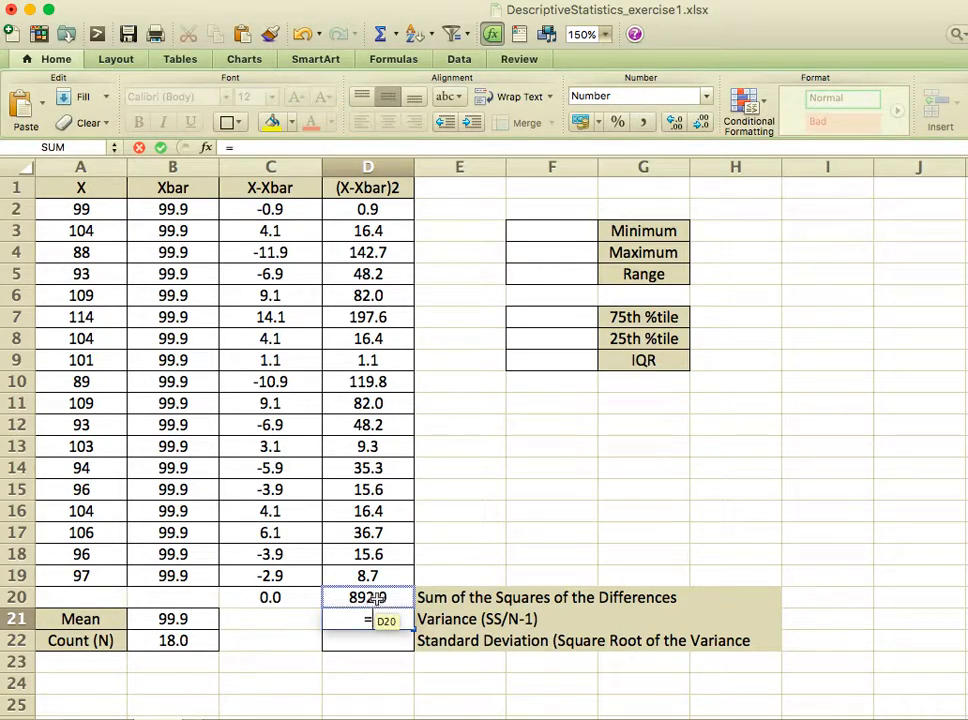
pyautogui.click(372, 598)
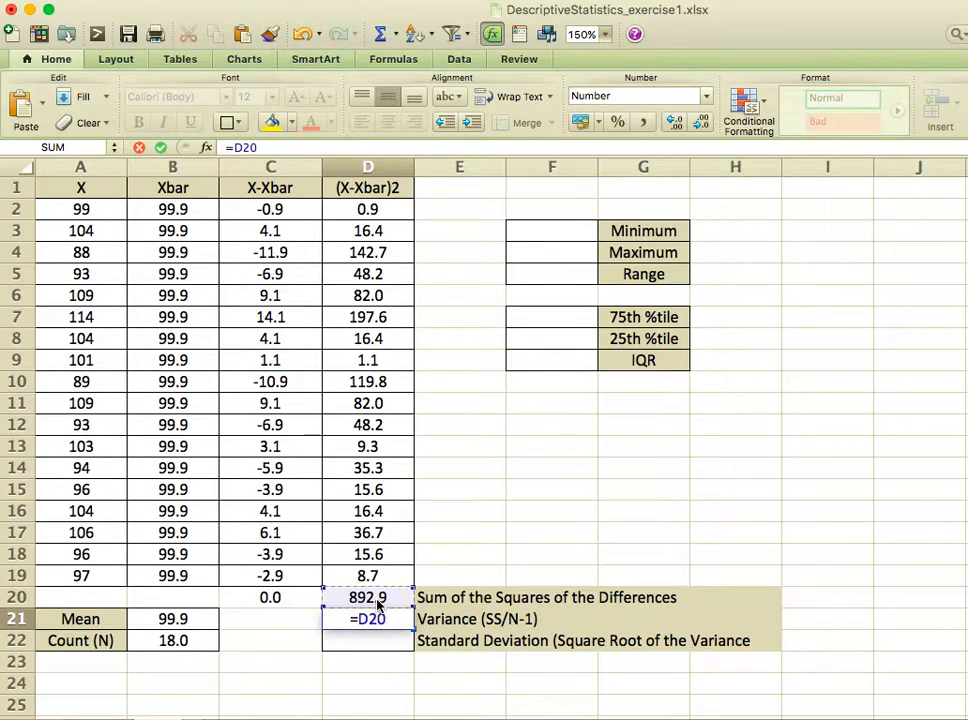
pyautogui.write('/')
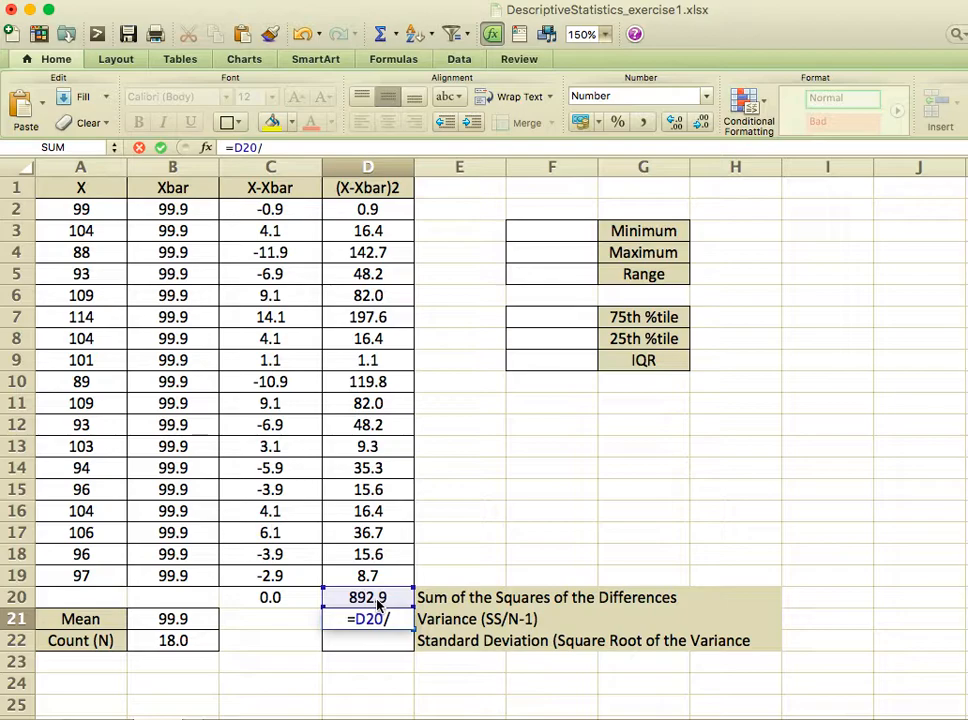
pyautogui.press('F2')
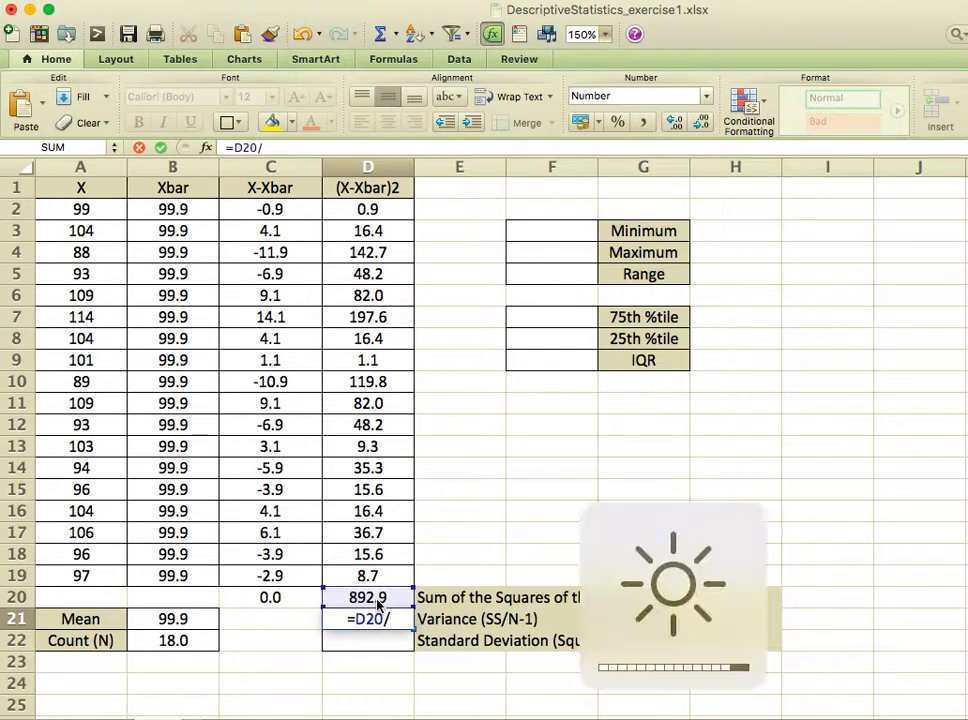
pyautogui.write('17')
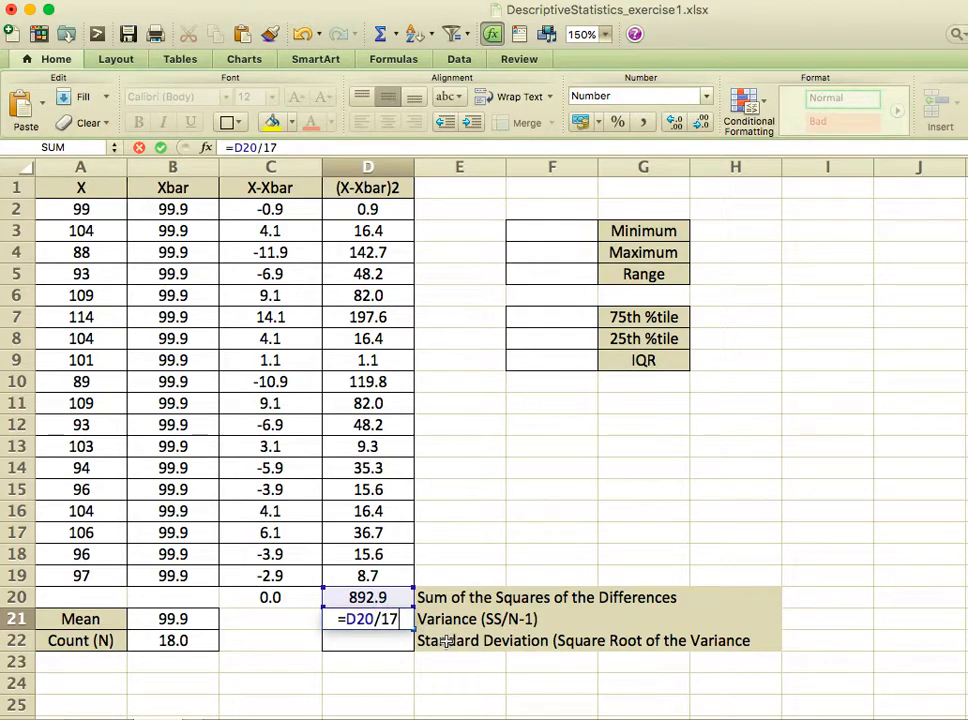
pyautogui.press('Return')
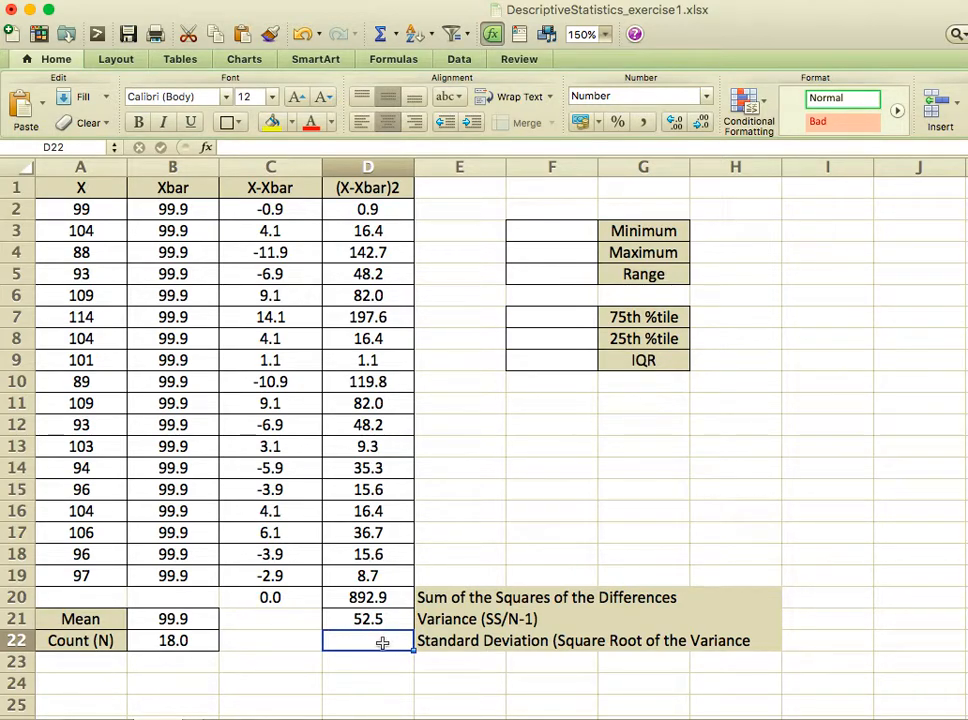
# Calculate the standard deviation in D22 as the square root of the variance with =sqrt(D21).
pyautogui.write('=')
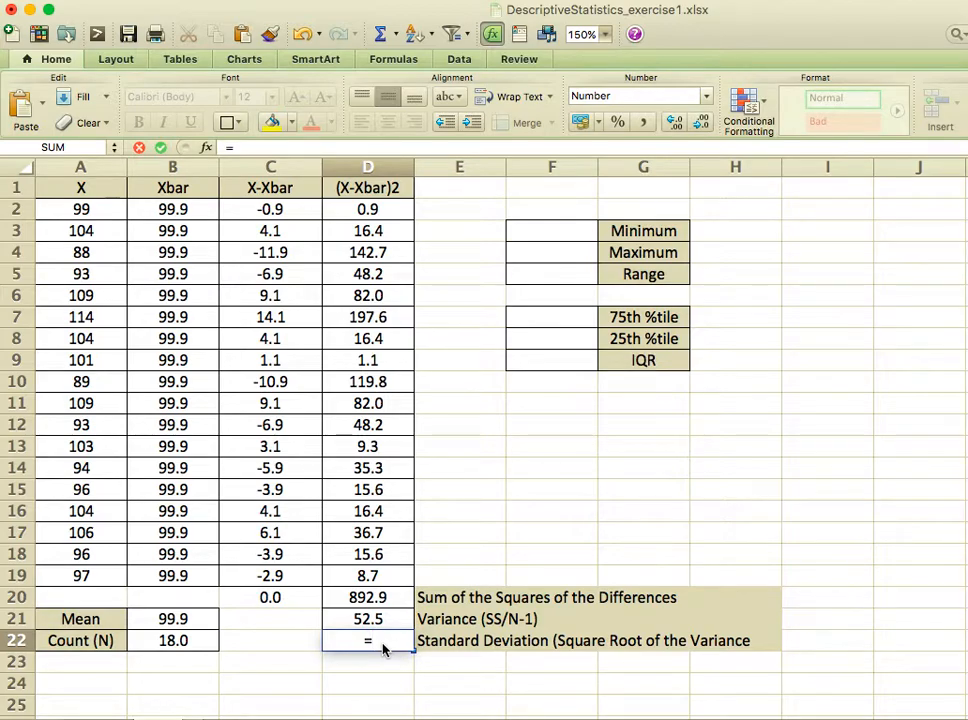
pyautogui.write('sqar(')
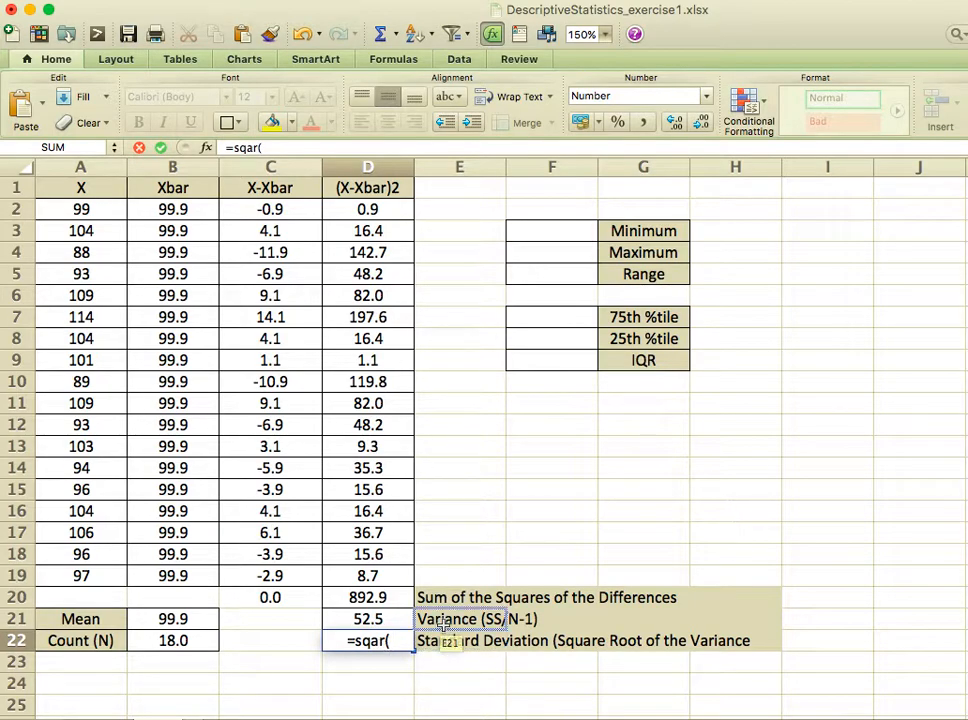
pyautogui.press('BackSpace')
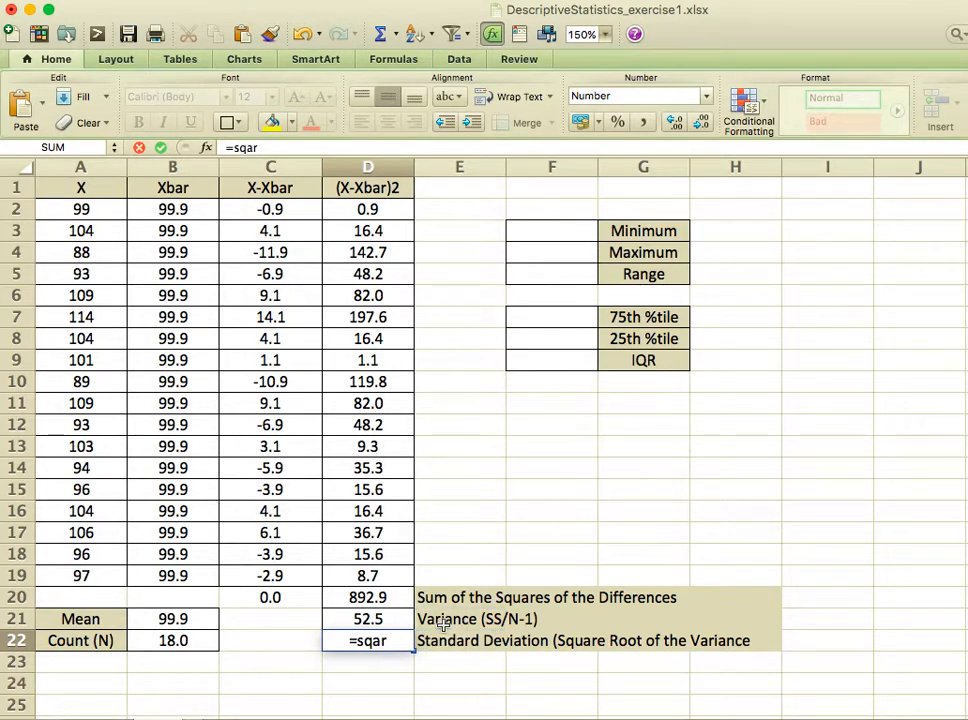
pyautogui.press('BackSpace')
pyautogui.press('BackSpace')
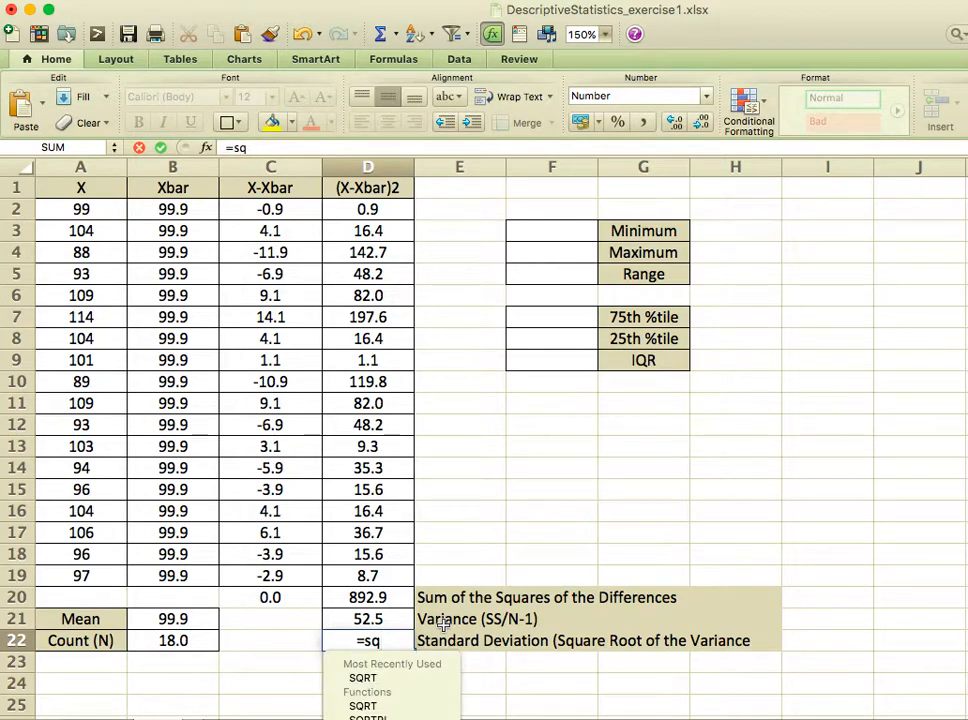
pyautogui.write('rt')
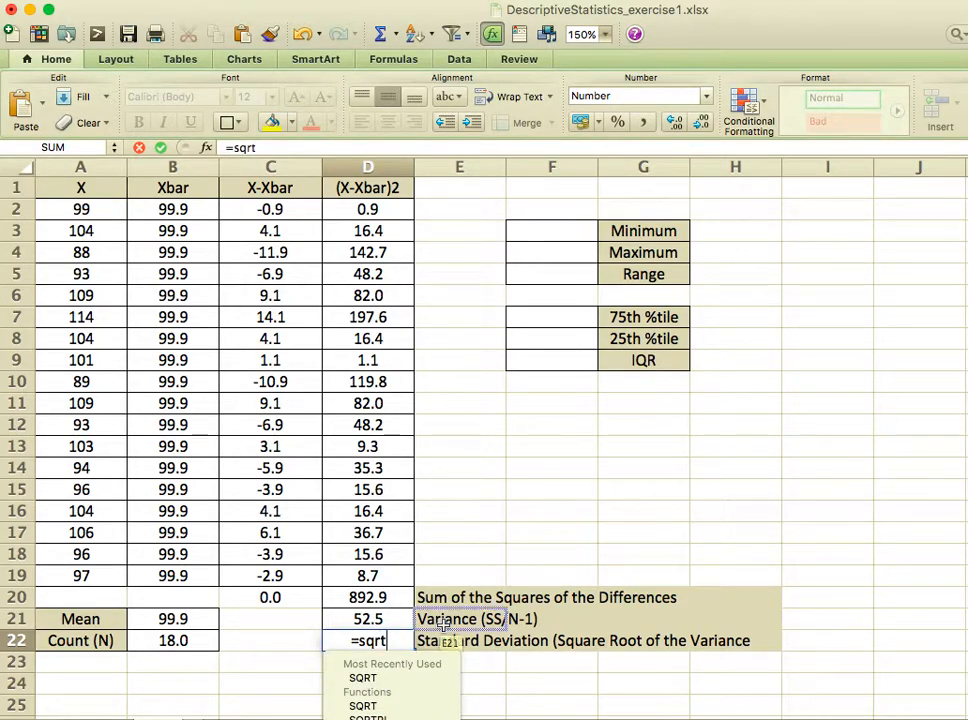
pyautogui.write('(')
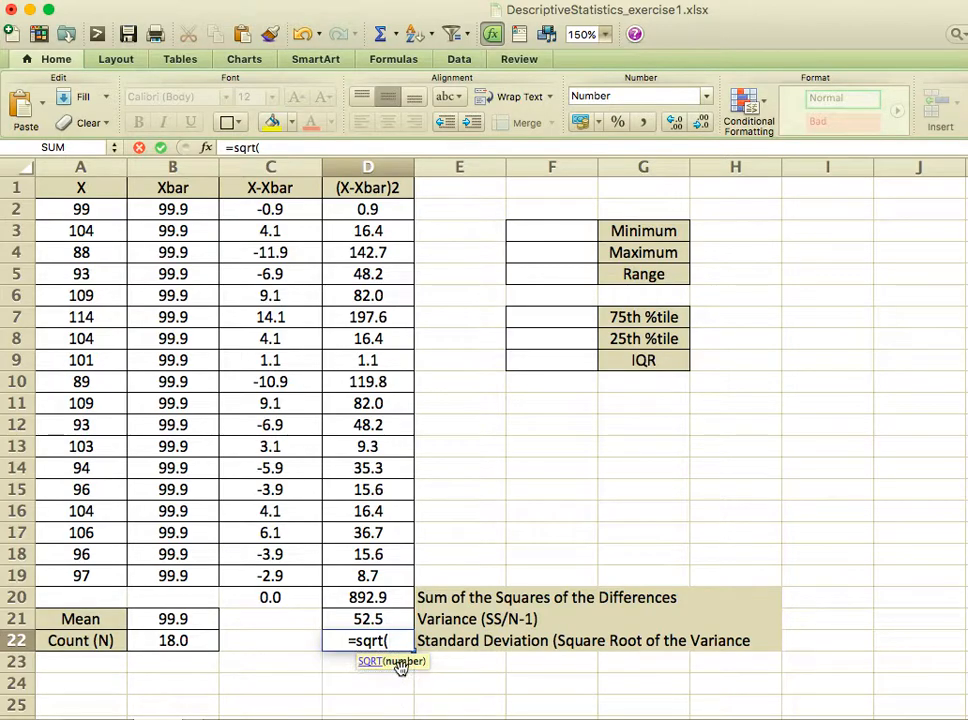
pyautogui.click(389, 621)
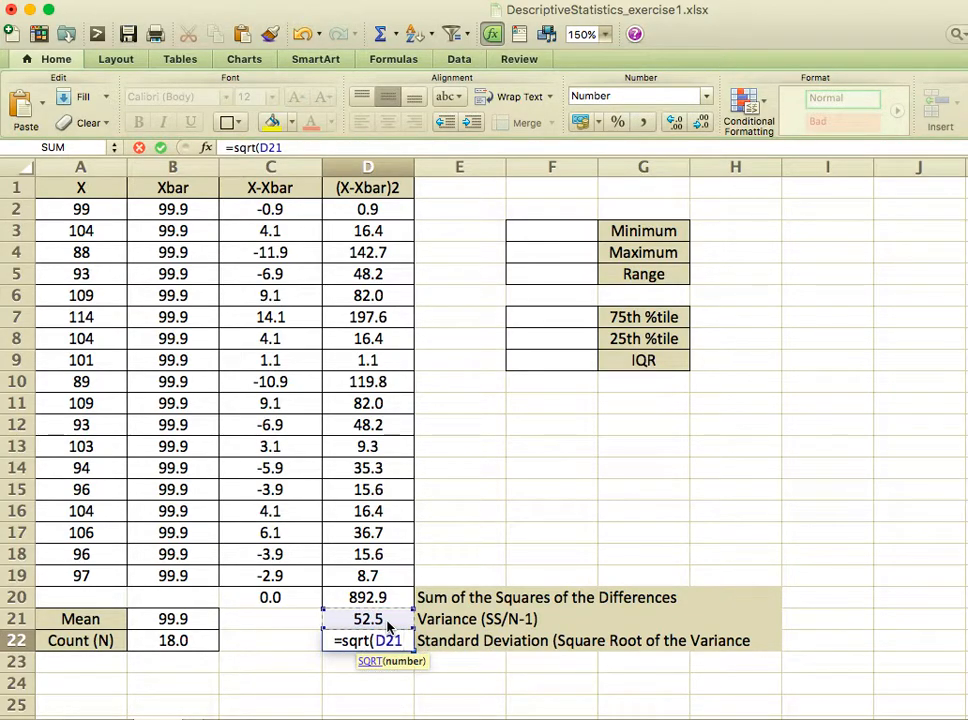
pyautogui.press('Return')
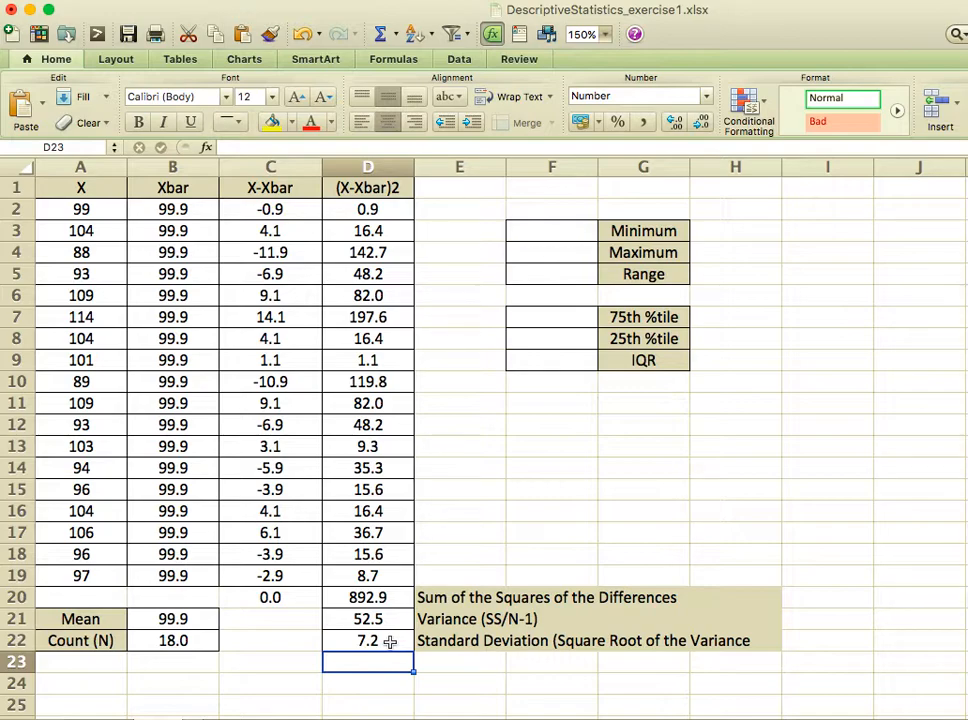
pyautogui.click(535, 548)
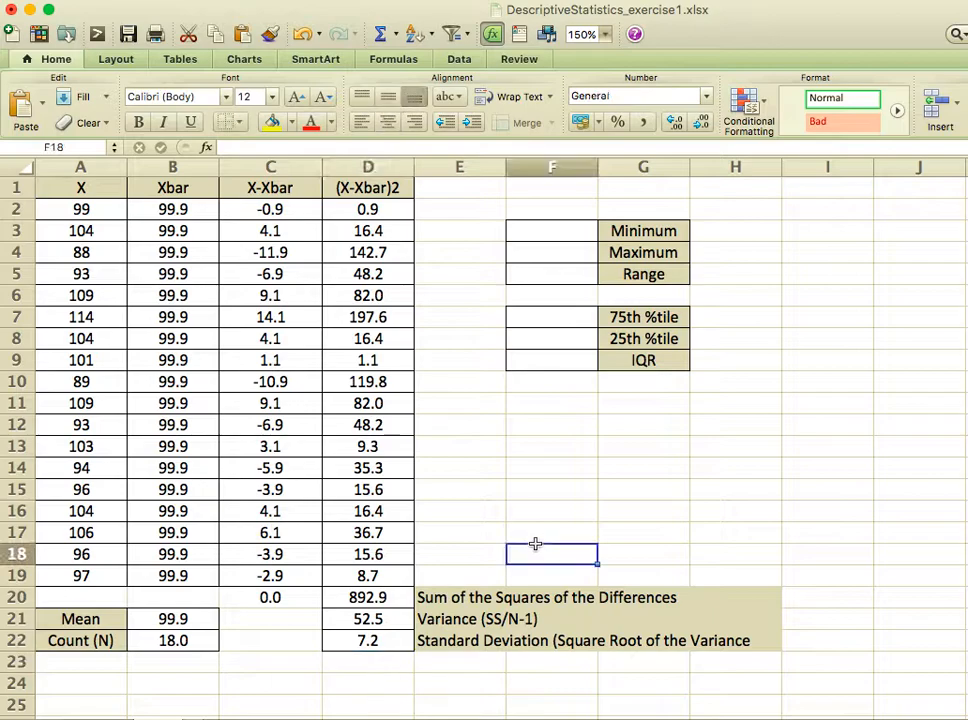
# Calculate the minimum of the X values in F3 with a MIN formula over A2:A19.
pyautogui.click(572, 234)
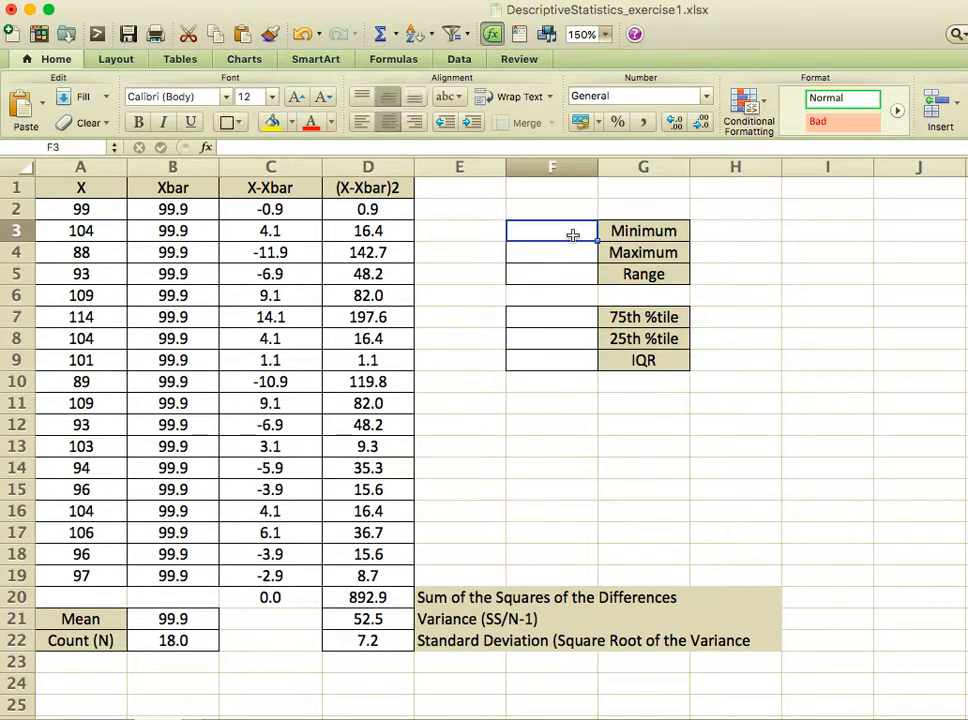
pyautogui.write('=')
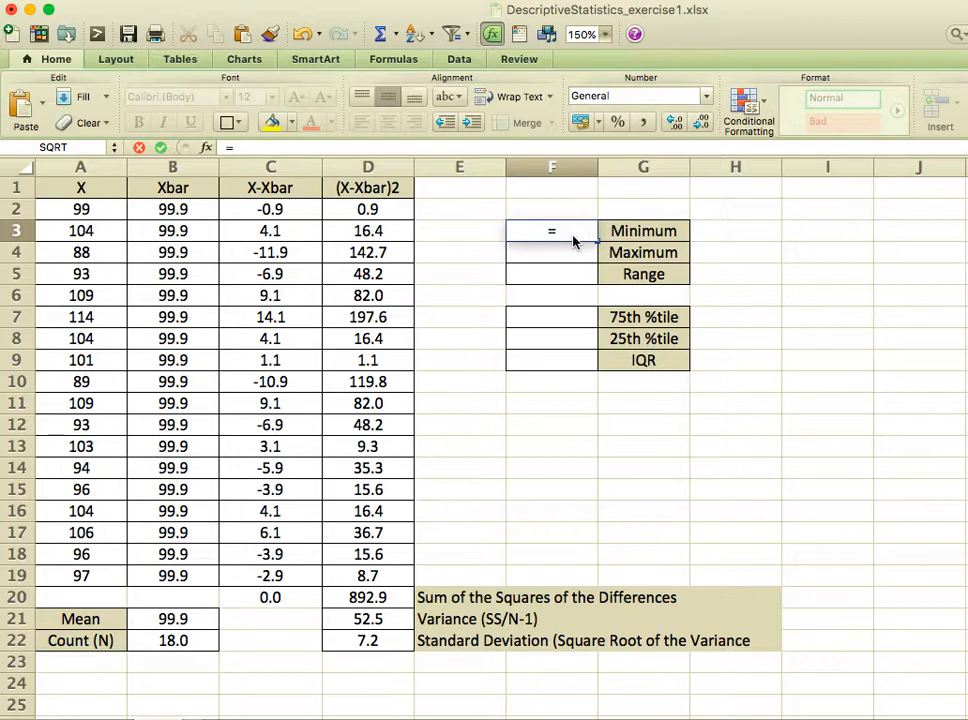
pyautogui.write('min(')
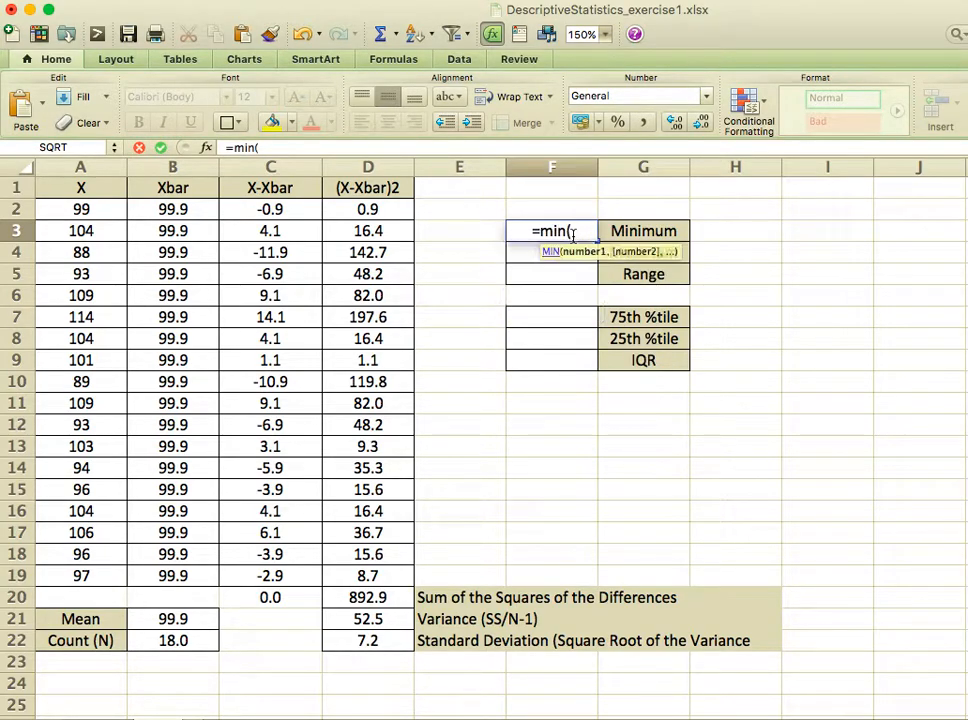
pyautogui.moveTo(112, 208); pyautogui.dragTo(105, 577)
pyautogui.press('Return')
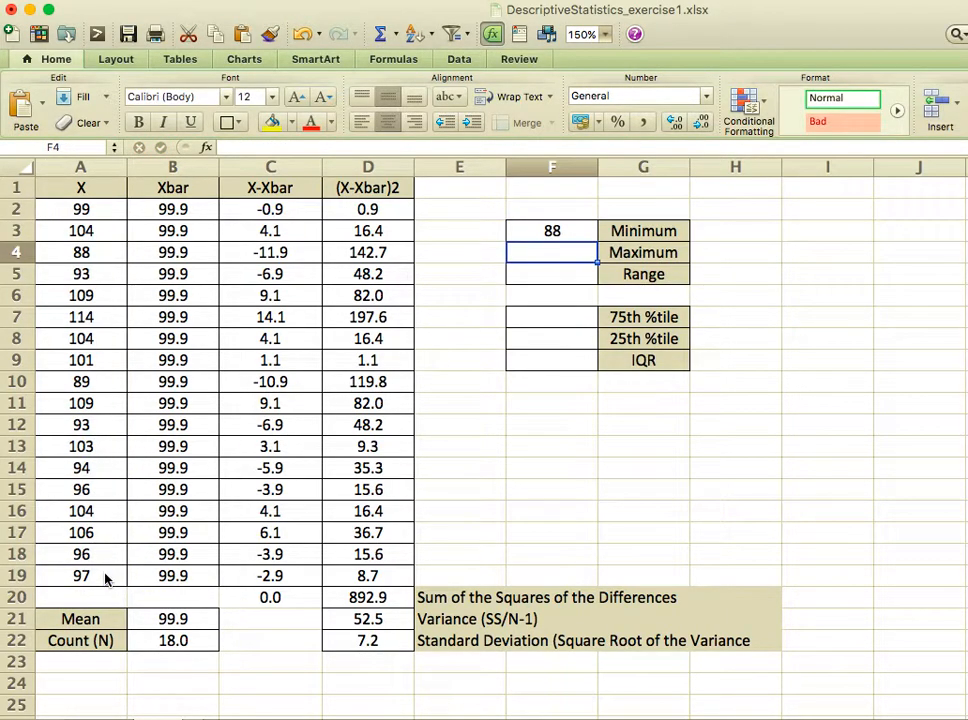
# Calculate the maximum of the X values in F4 with a MAX formula over A2:A19.
pyautogui.write('=')
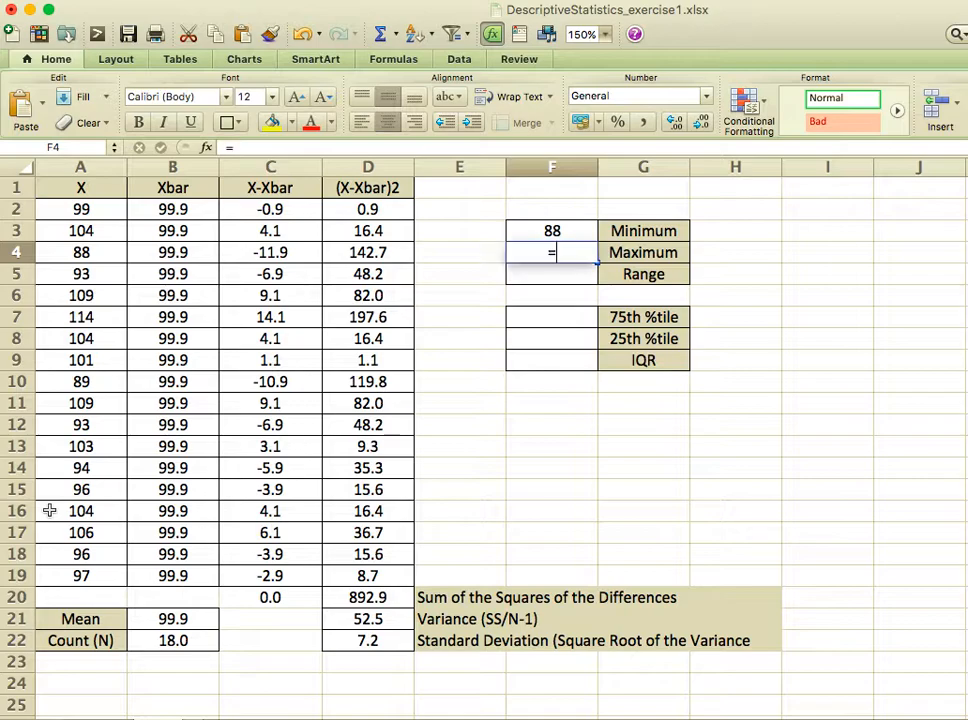
pyautogui.write('max')
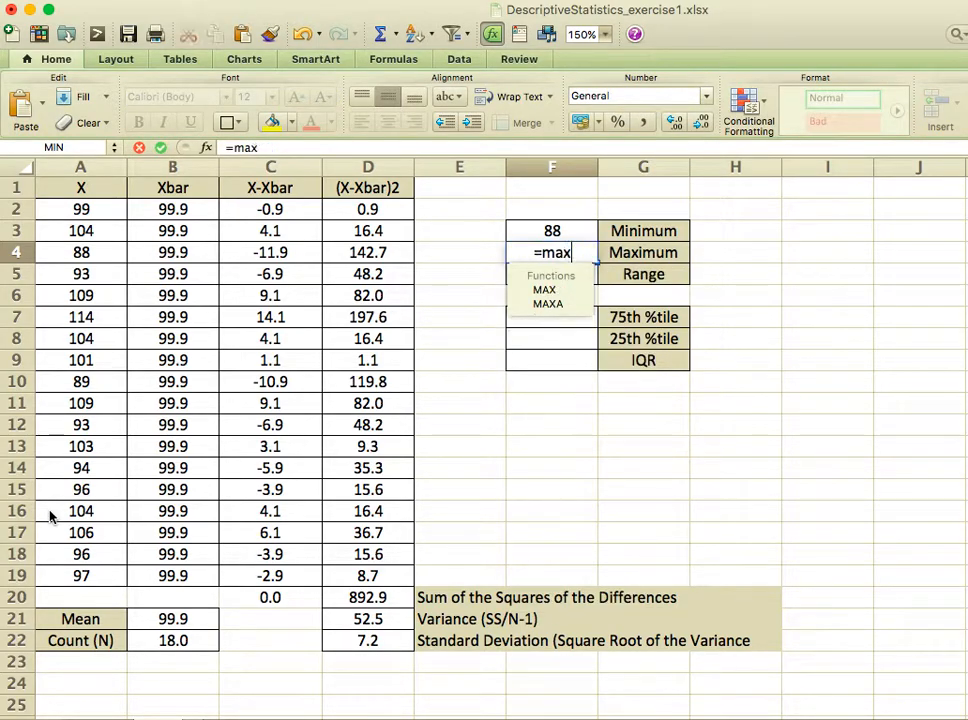
pyautogui.write('(')
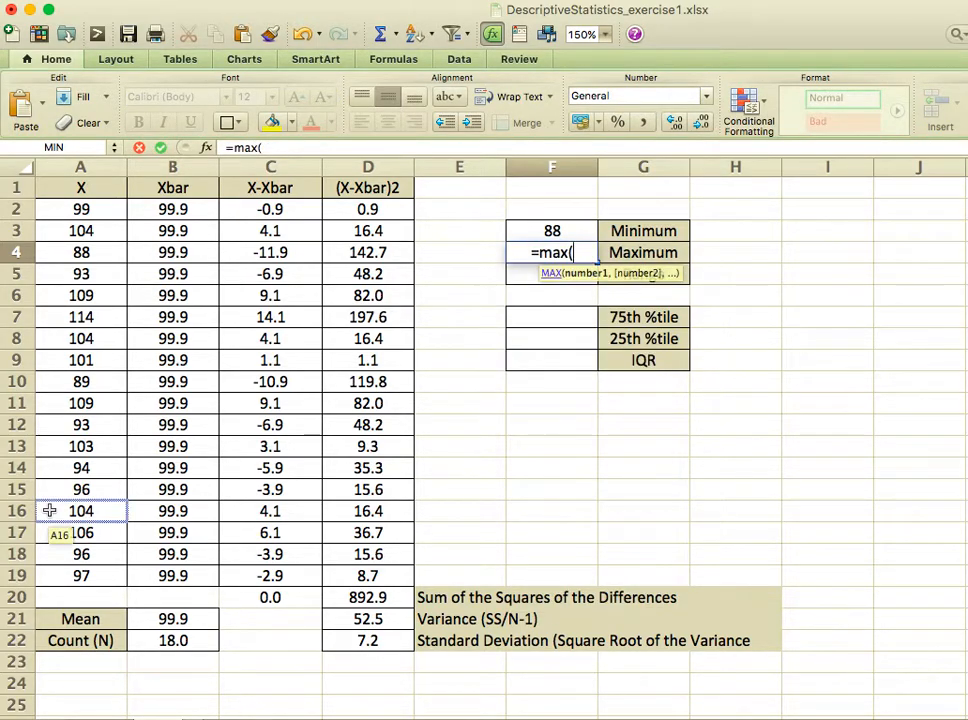
pyautogui.moveTo(98, 206); pyautogui.dragTo(108, 578)
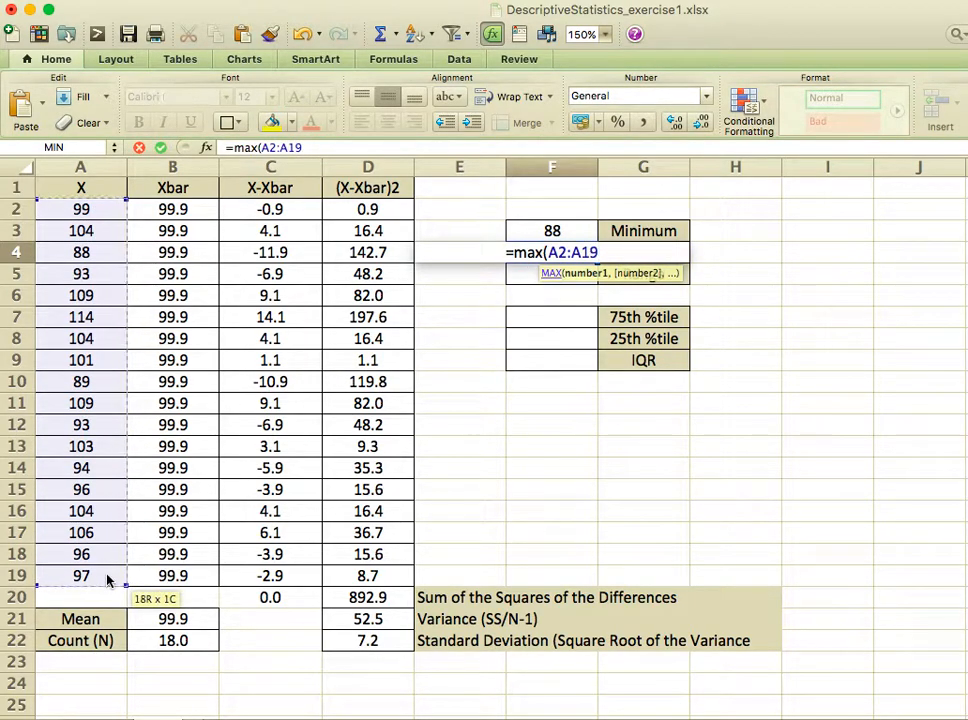
pyautogui.press('Return')
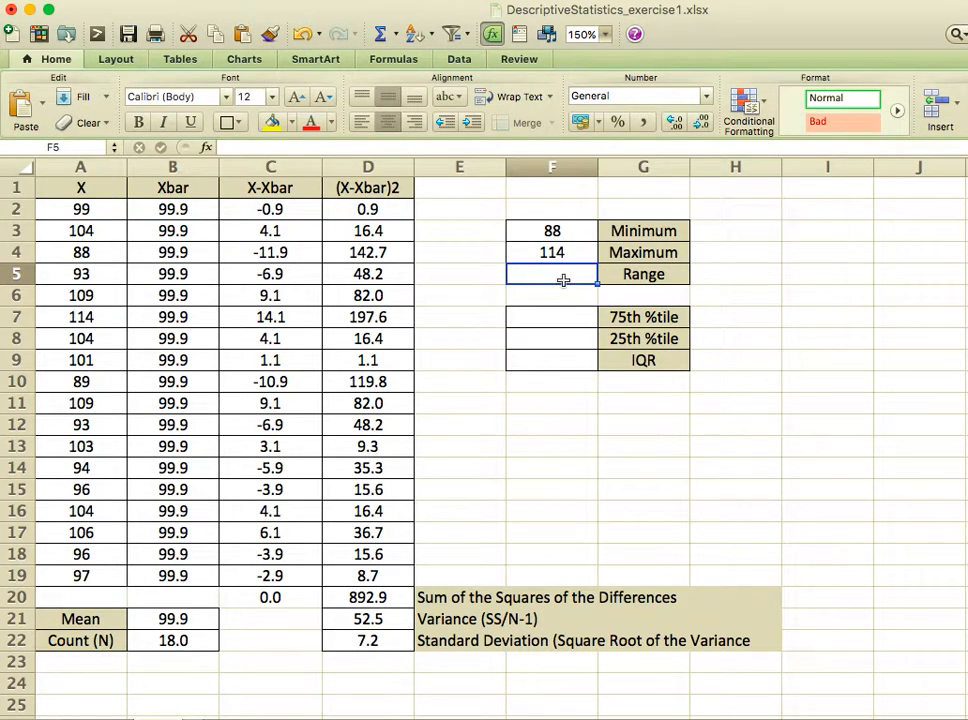
# Calculate the range in F5 by subtracting the minimum from the maximum with =F4-F3.
pyautogui.write('=')
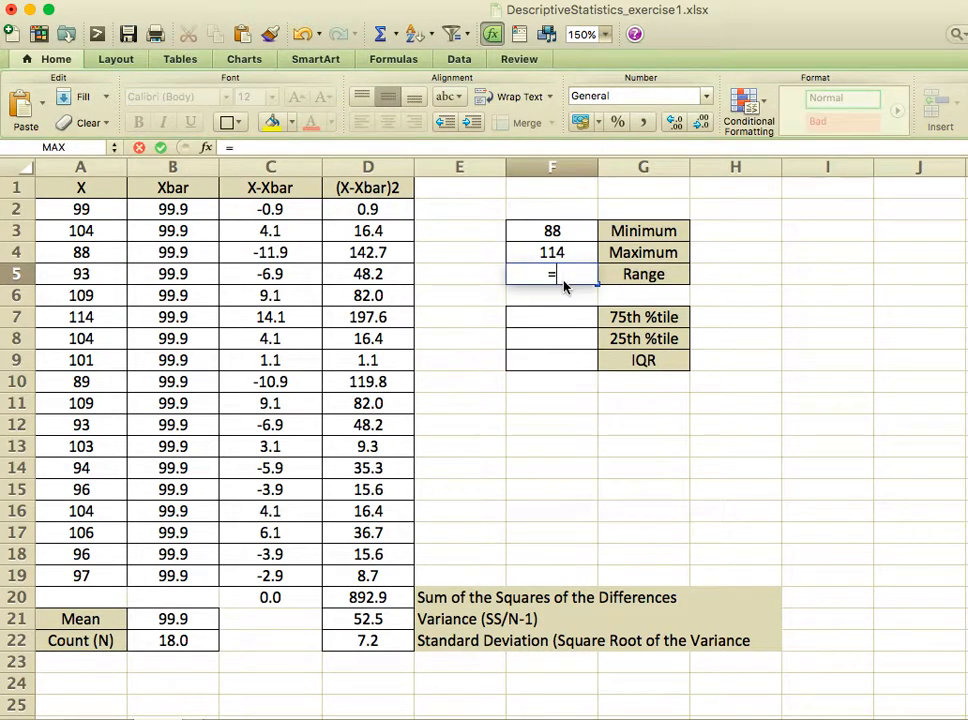
pyautogui.click(558, 252)
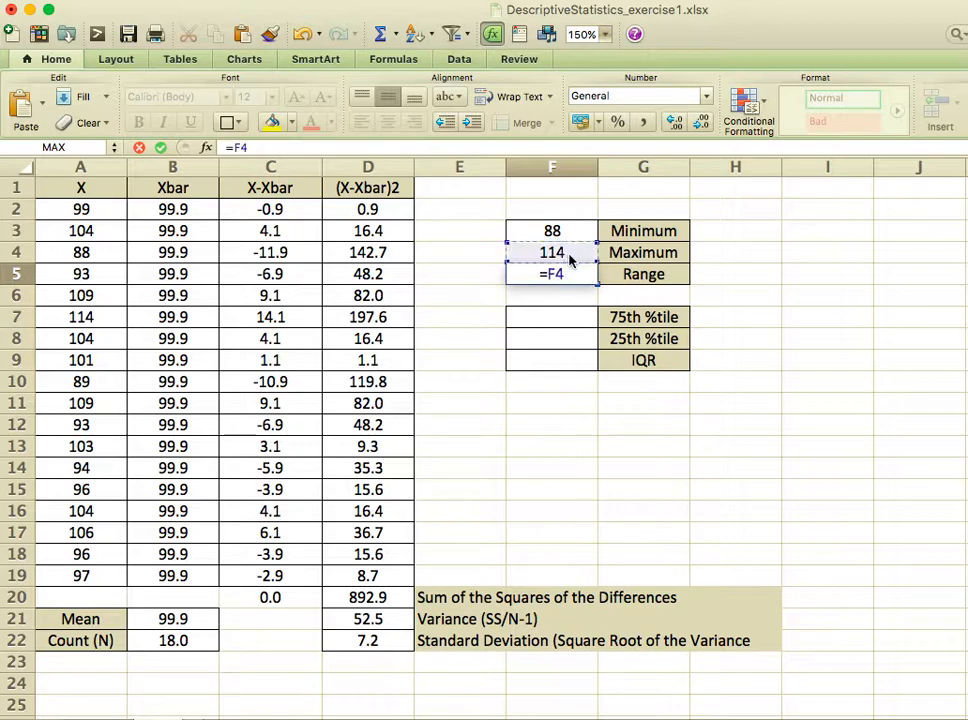
pyautogui.write('-')
pyautogui.click(553, 232)
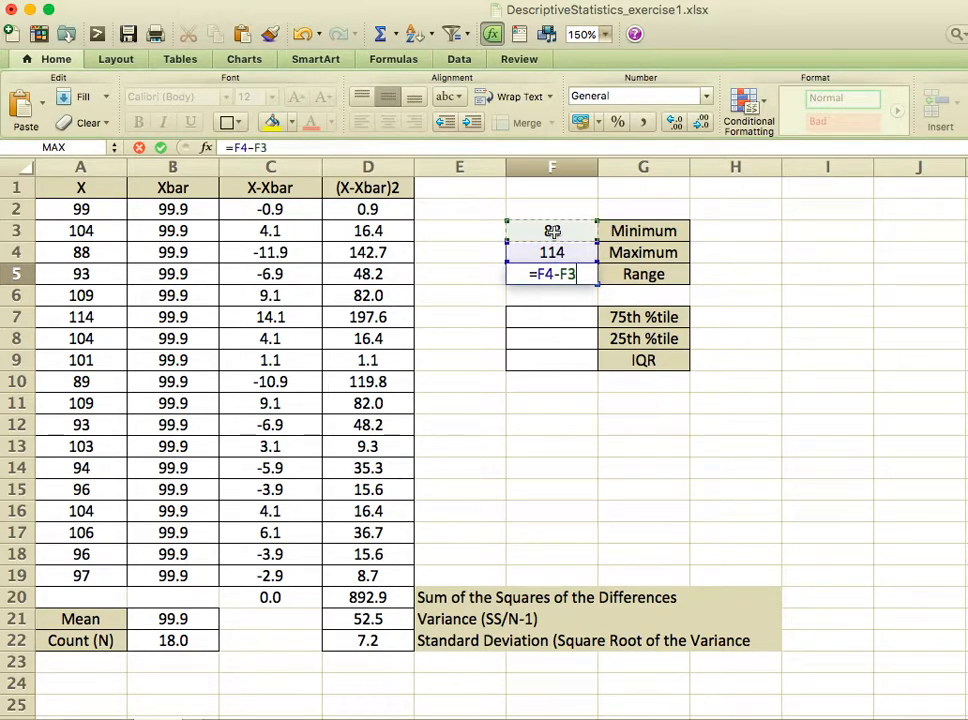
pyautogui.press('Return')
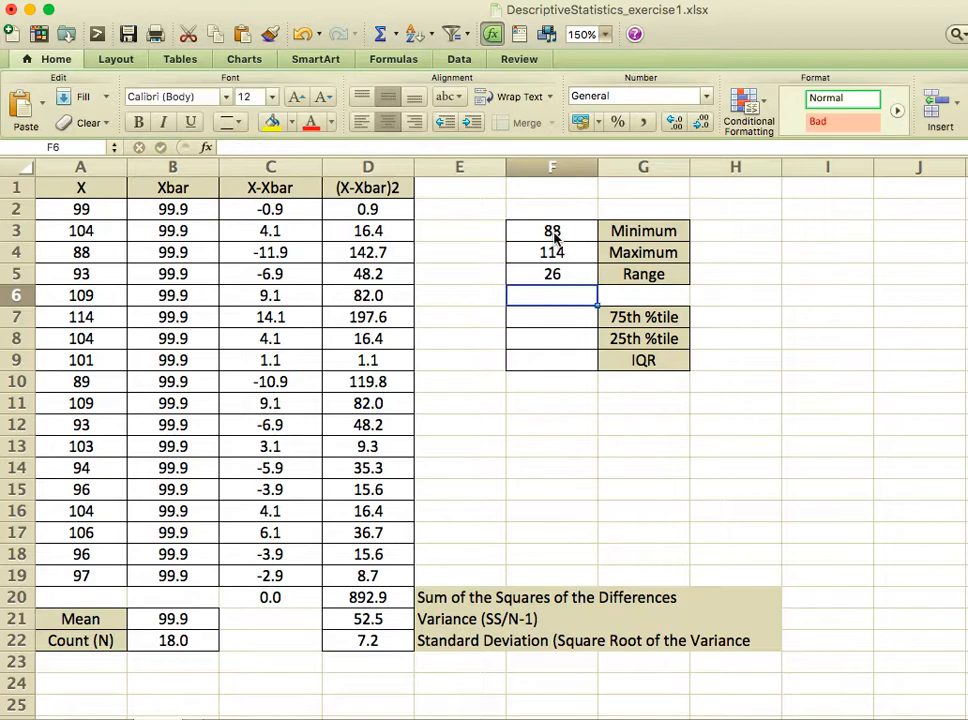
pyautogui.click(592, 411)
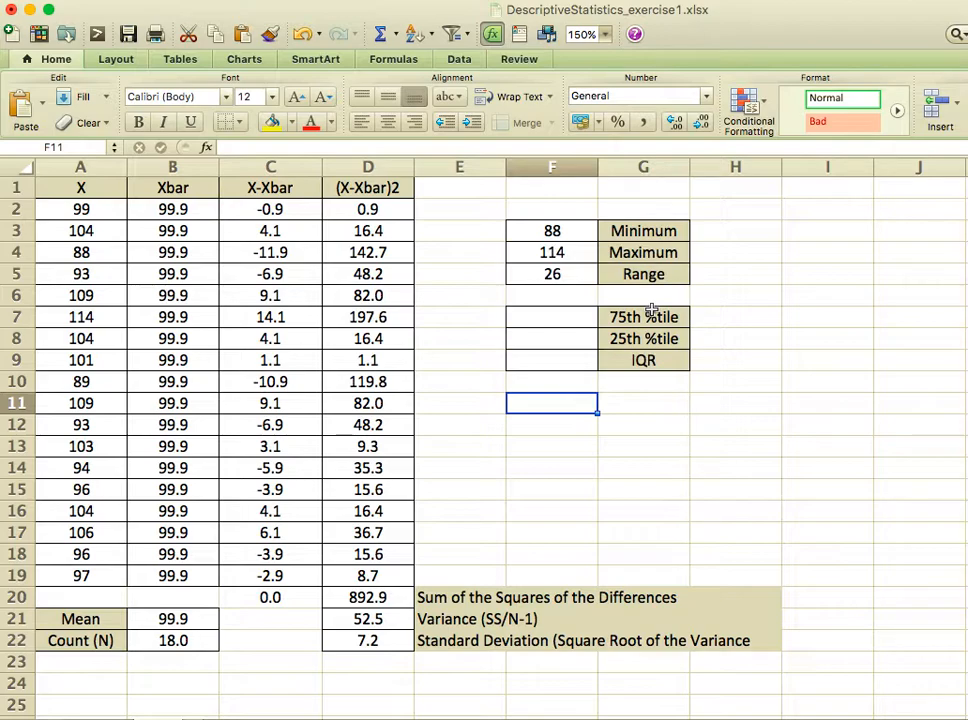
# Calculate the 75th percentile of the X values in F7 with =percentile(A2:A19,.75).
pyautogui.click(553, 323)
pyautogui.write('=')
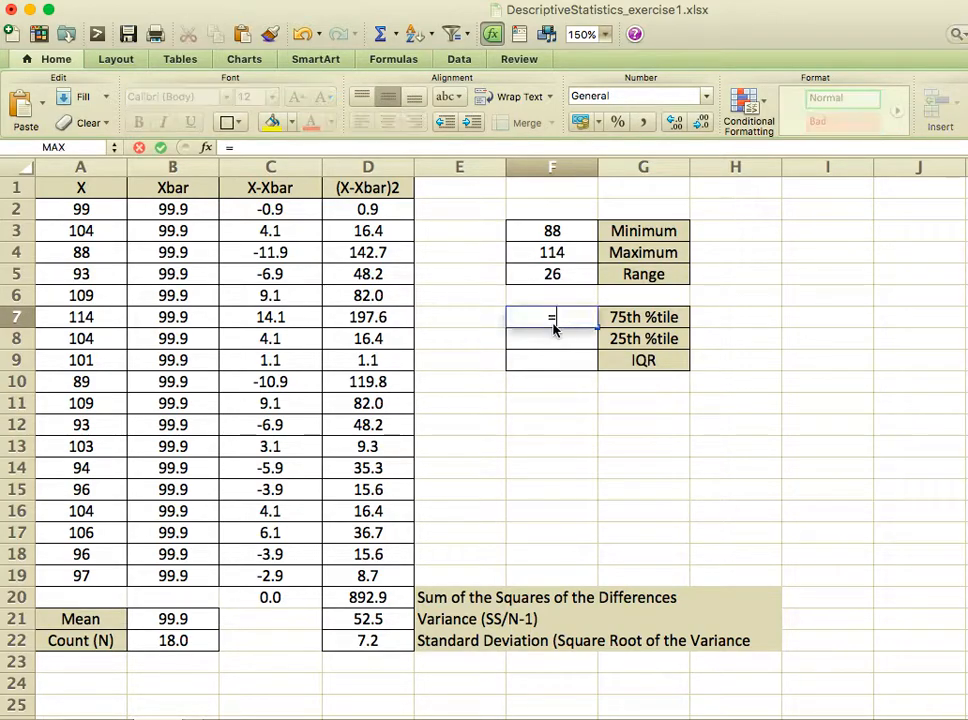
pyautogui.write('perc')
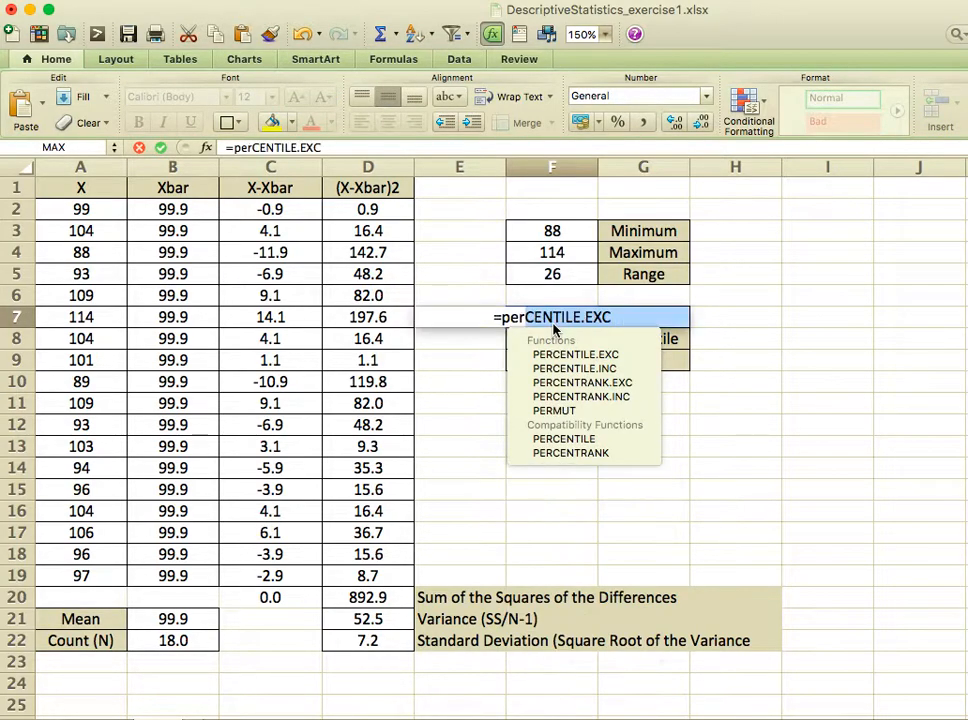
pyautogui.write('entile')
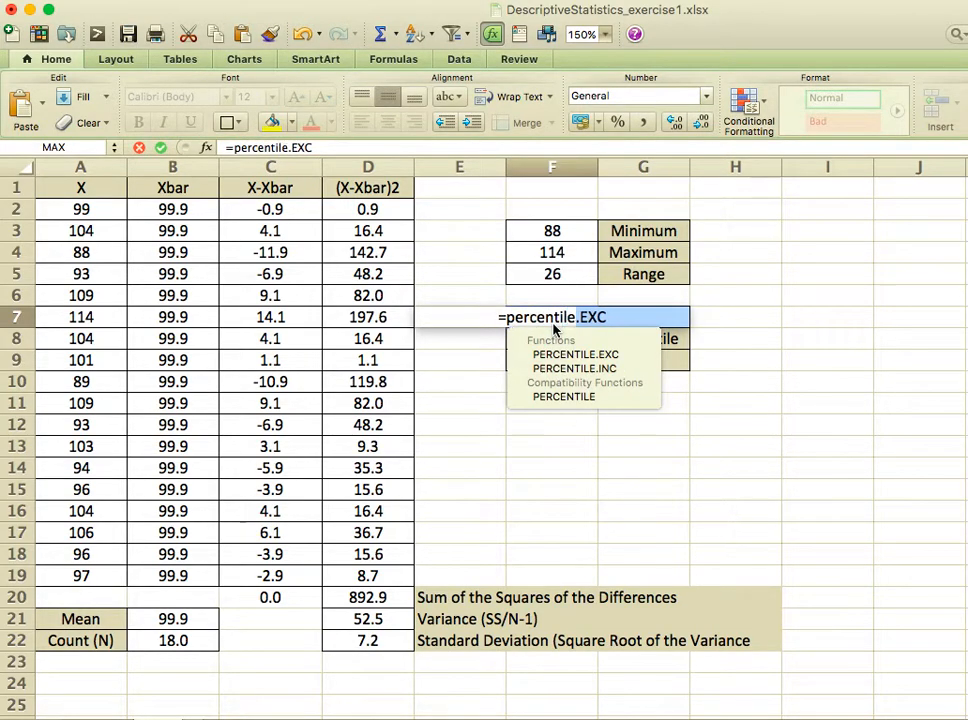
pyautogui.write('(')
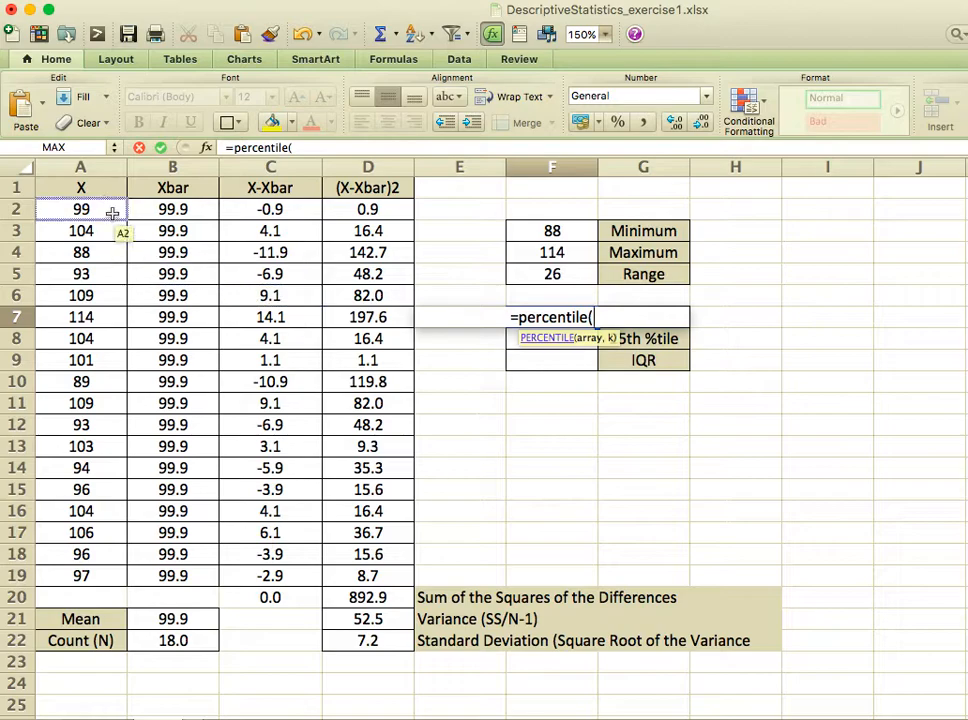
pyautogui.moveTo(95, 210); pyautogui.dragTo(114, 584)
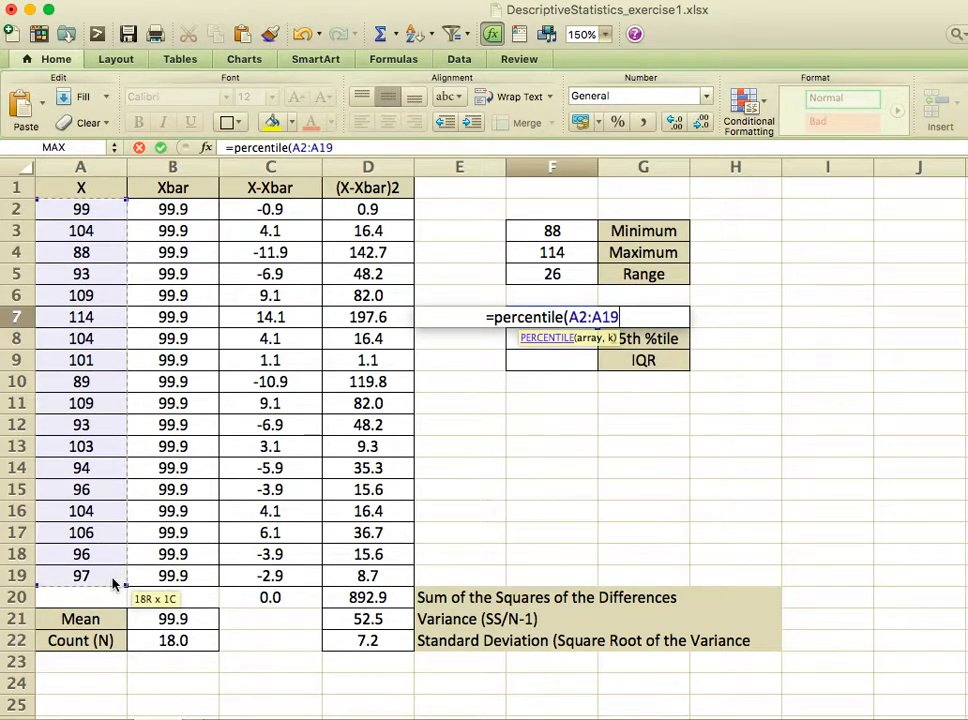
pyautogui.write(',')
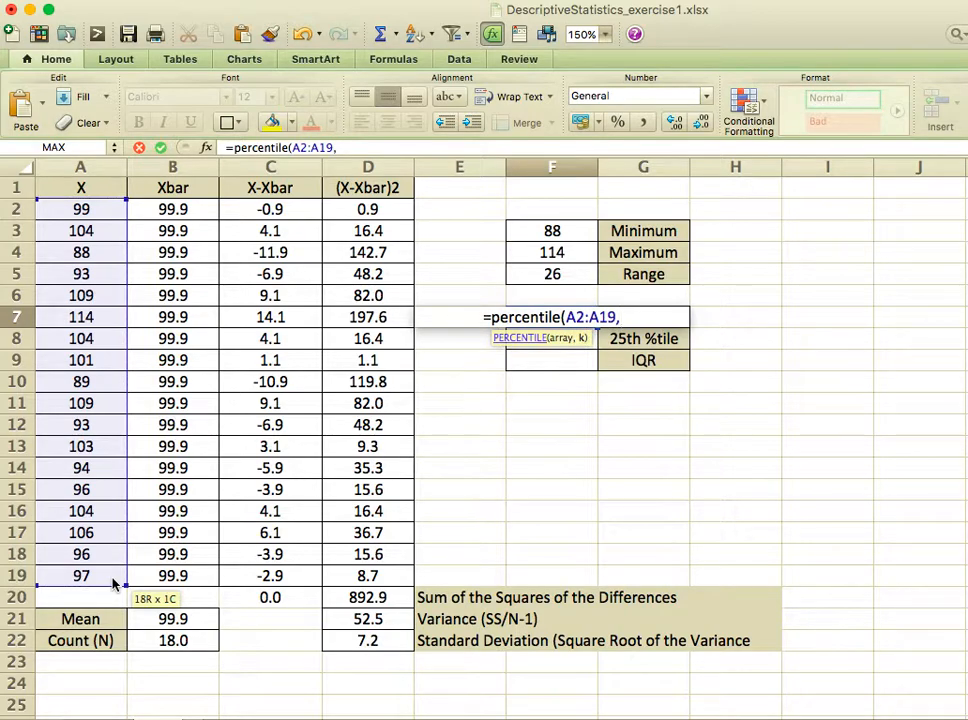
pyautogui.write('.')
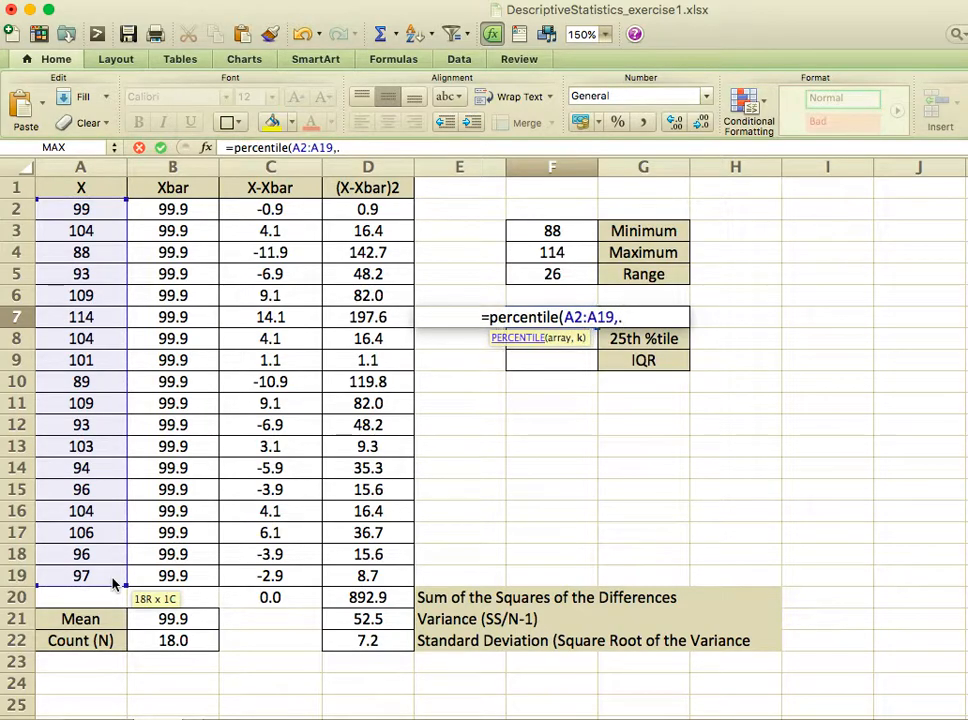
pyautogui.write('75')
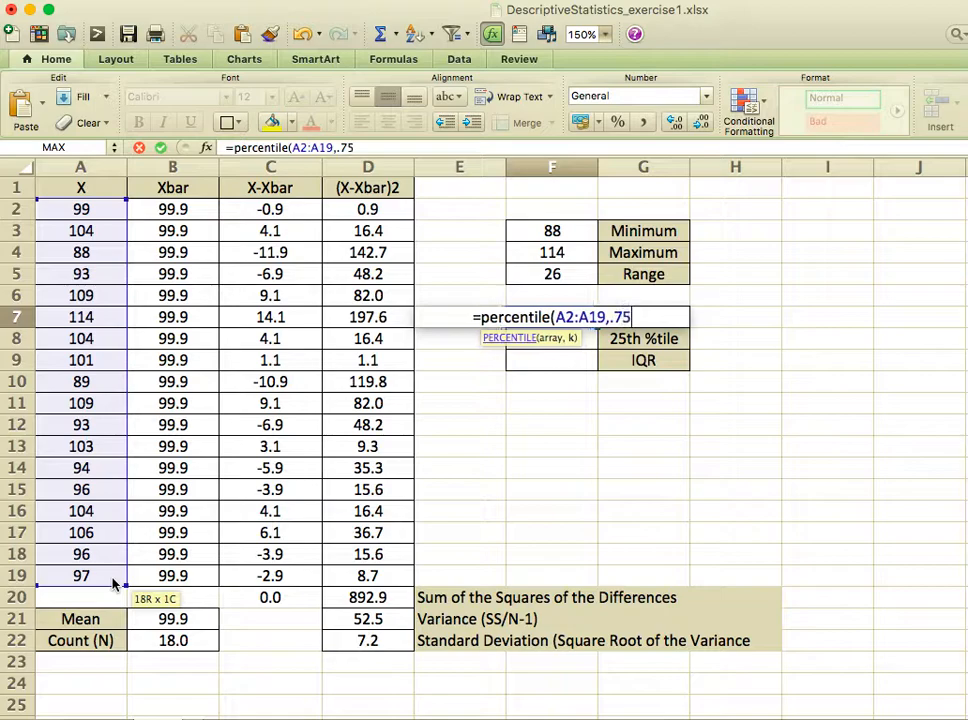
pyautogui.write(')')
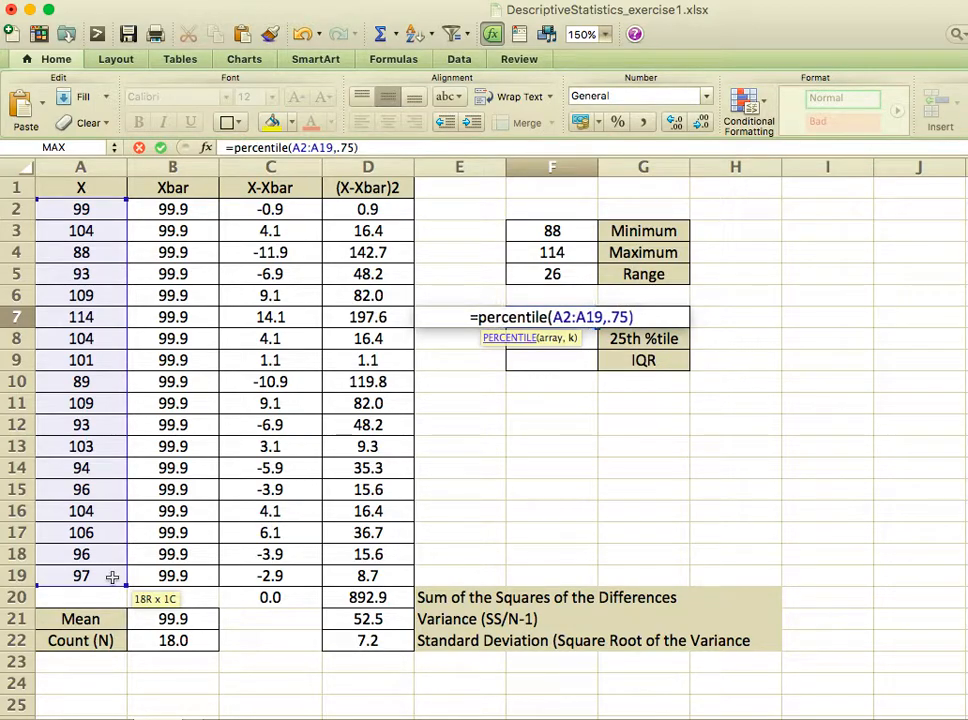
pyautogui.press('Return')
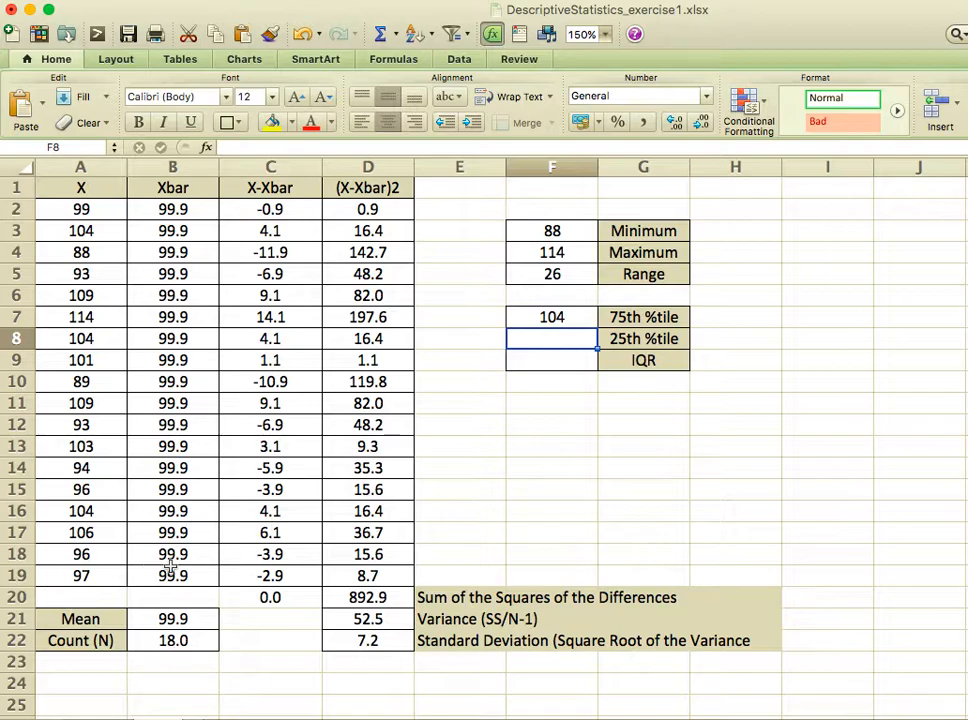
# Calculate the 25th percentile of the X values in F8 with =percentile(A2:A19,.25).
pyautogui.write('=')
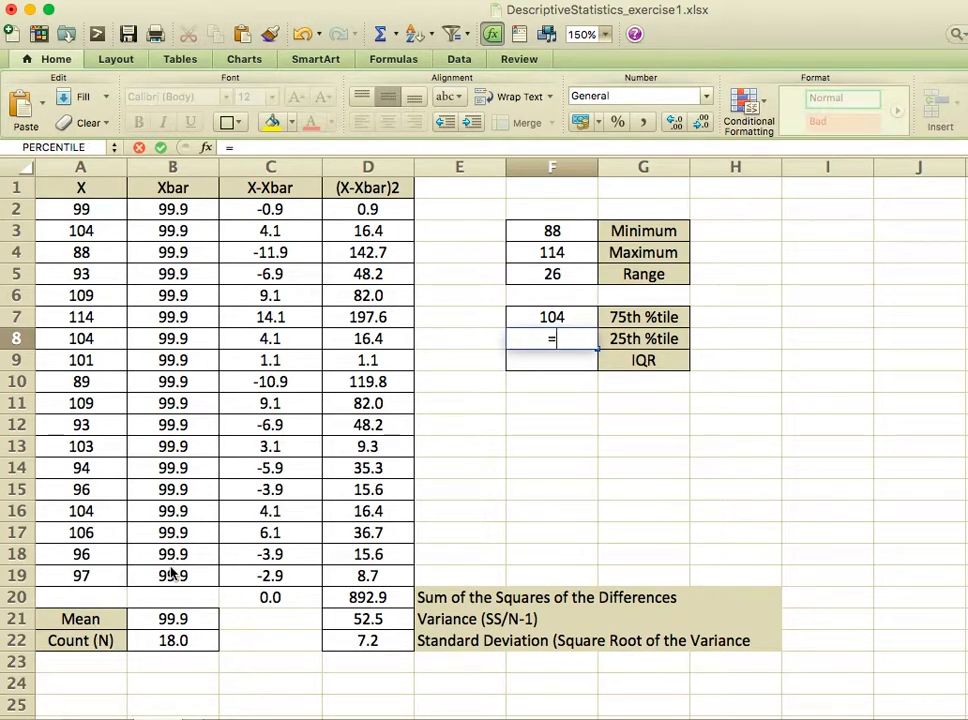
pyautogui.write('percentil')
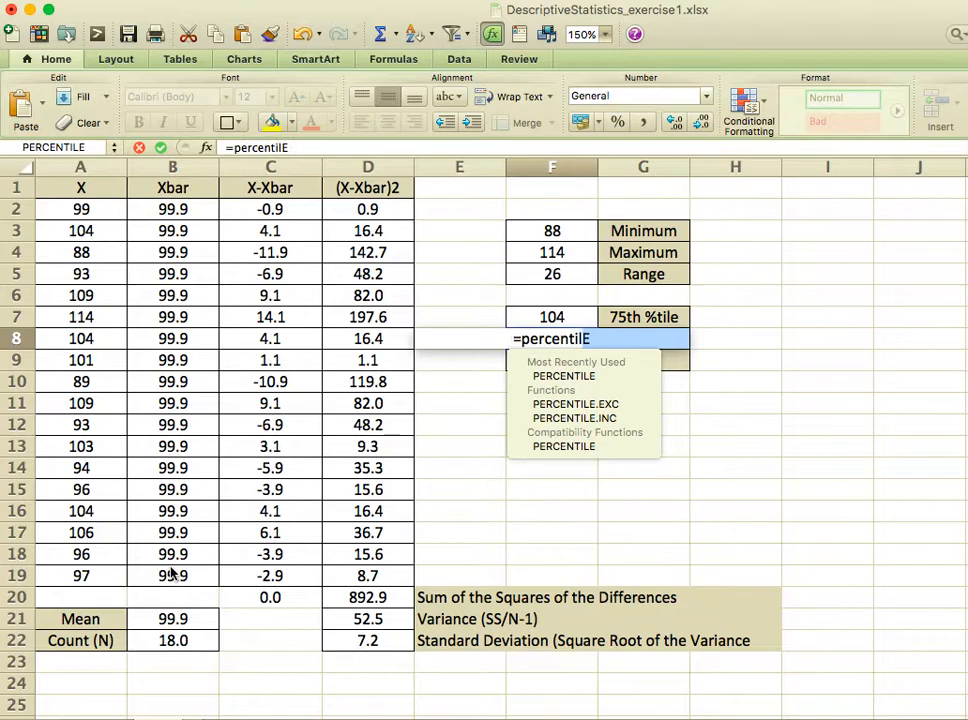
pyautogui.write('e)')
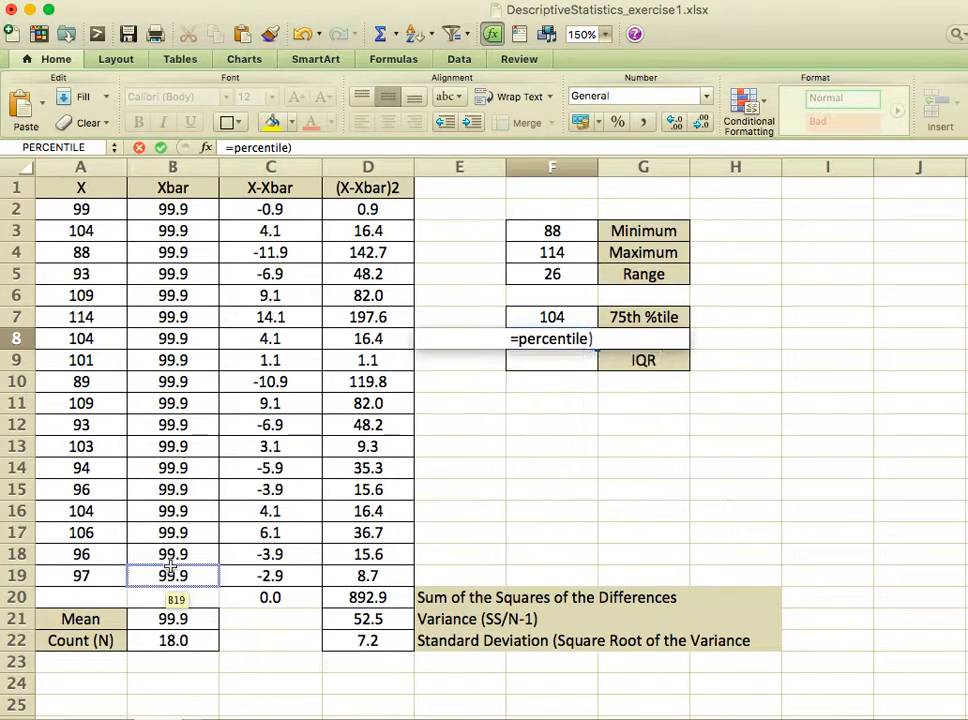
pyautogui.press('BackSpace')
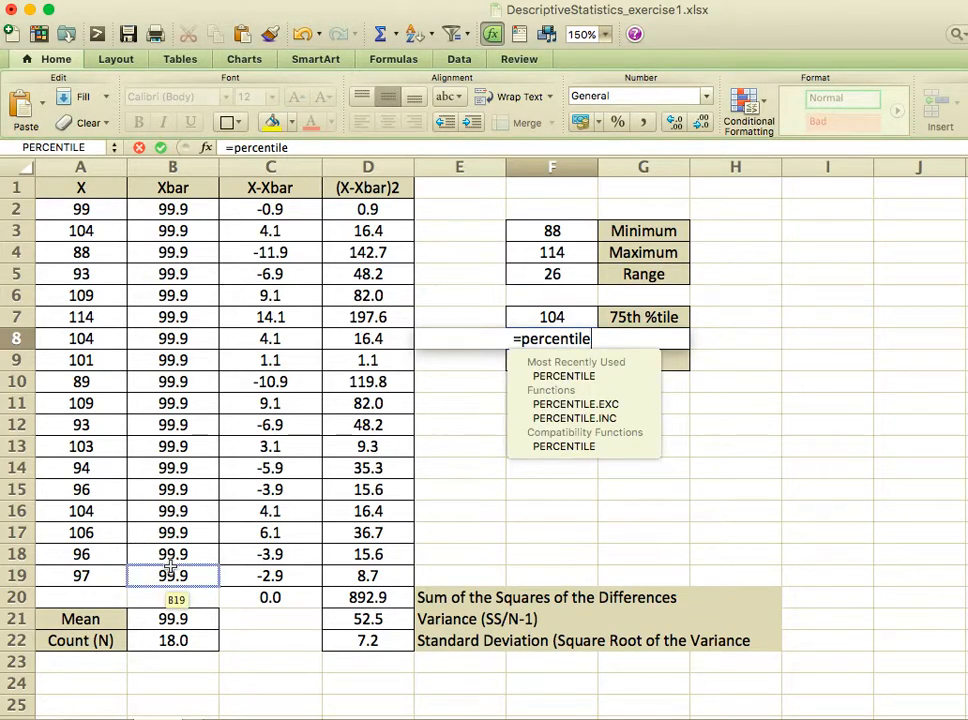
pyautogui.write('(')
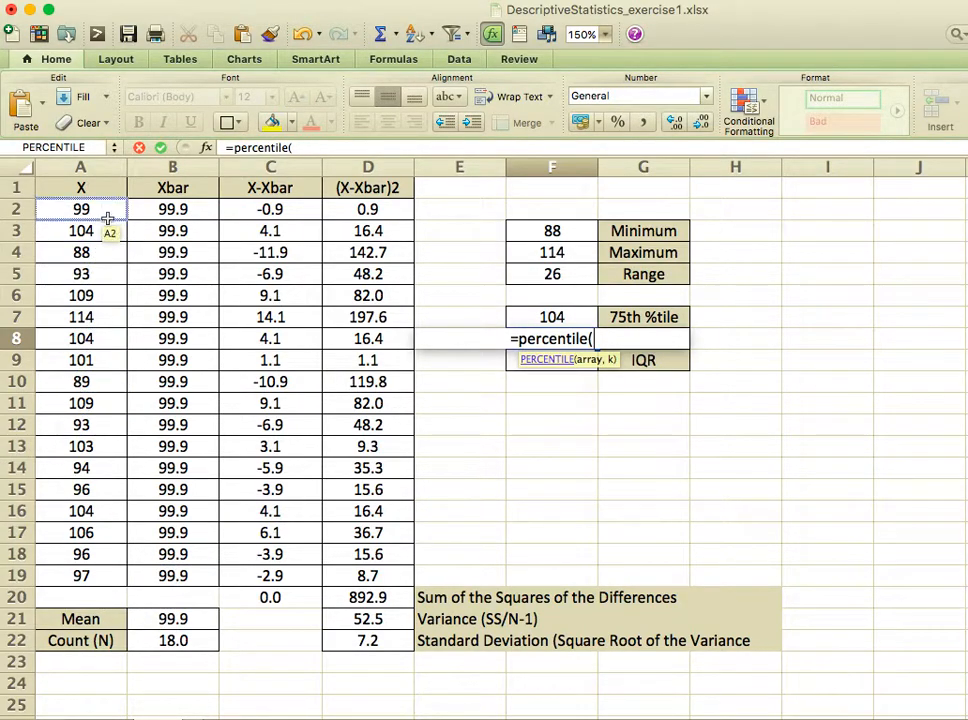
pyautogui.moveTo(107, 218); pyautogui.dragTo(115, 578)
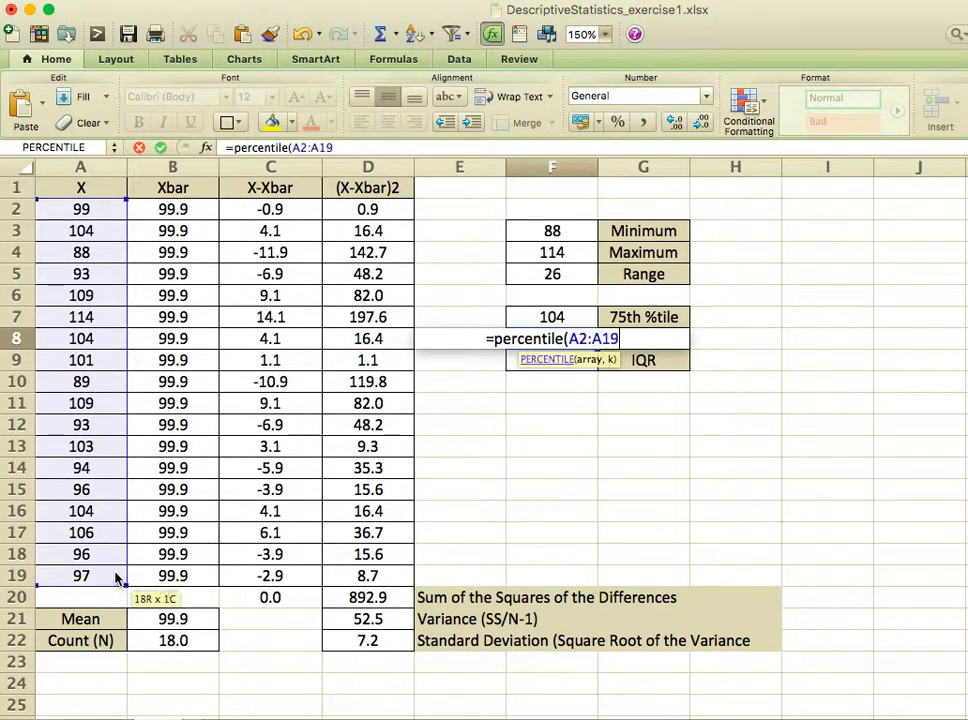
pyautogui.write(',')
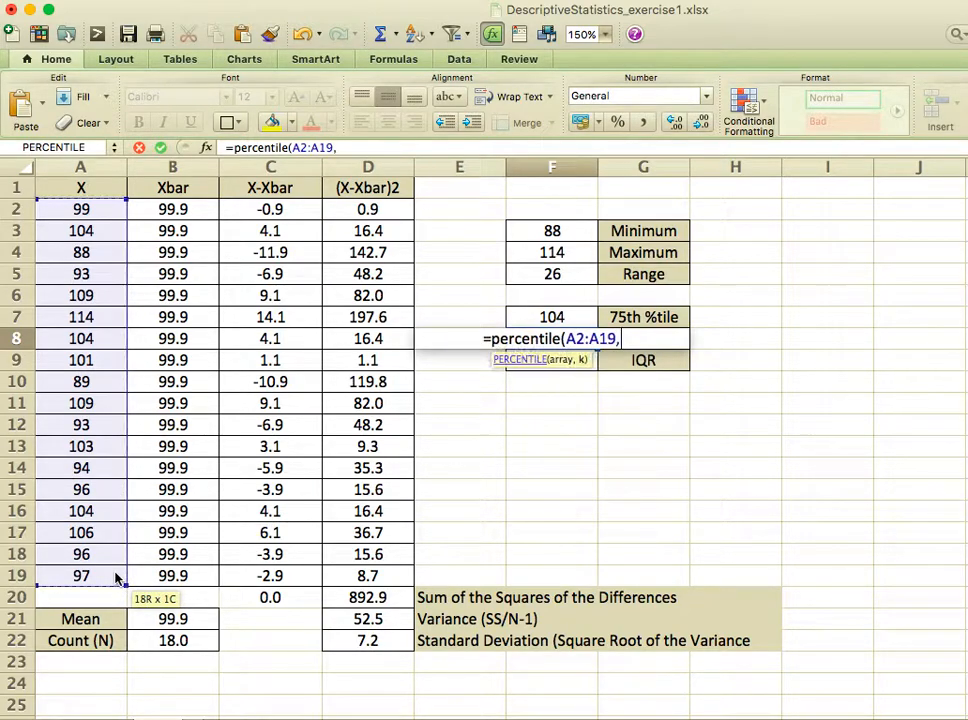
pyautogui.write('.2')
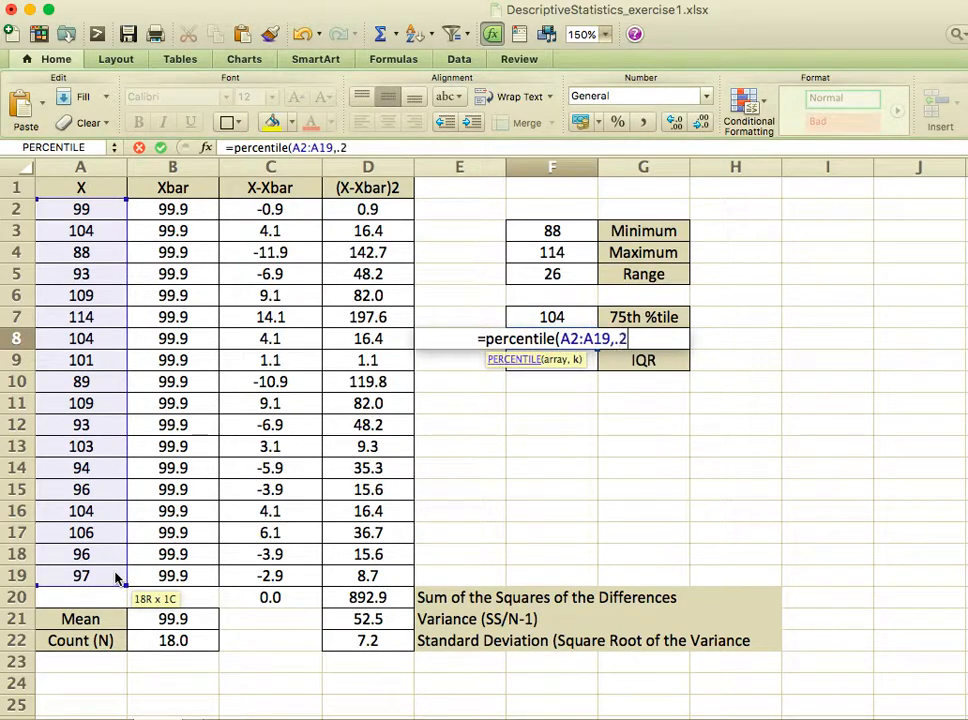
pyautogui.write('5')
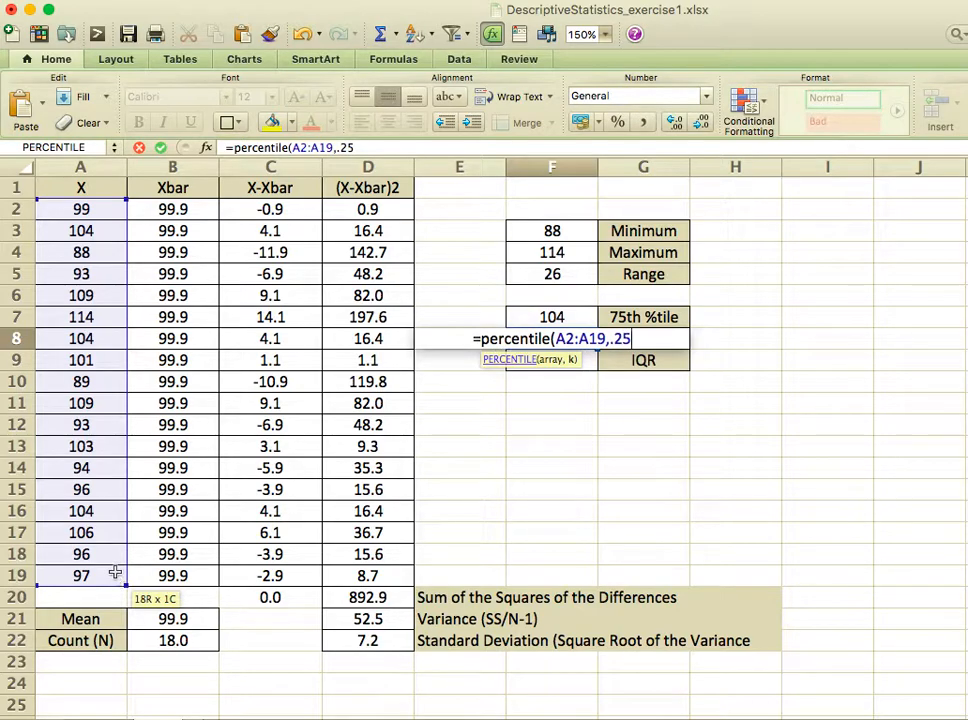
pyautogui.write(')')
pyautogui.press('Return')
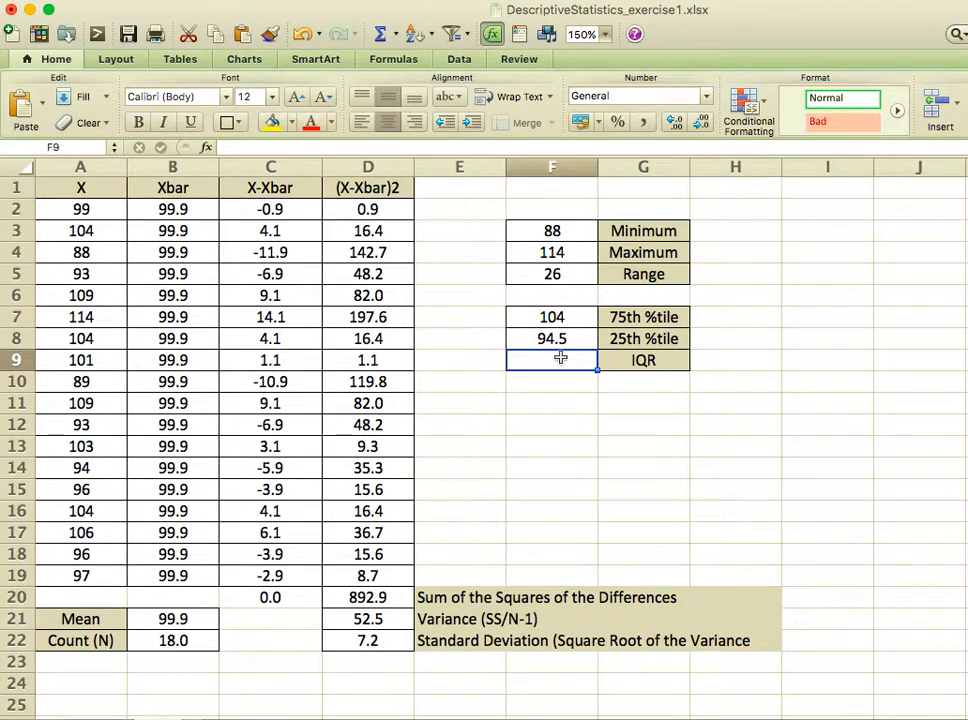
# Calculate the IQR in F9 by subtracting the 25th percentile from the 75th percentile with =F7-F8.
pyautogui.write('=')
pyautogui.click(562, 318)
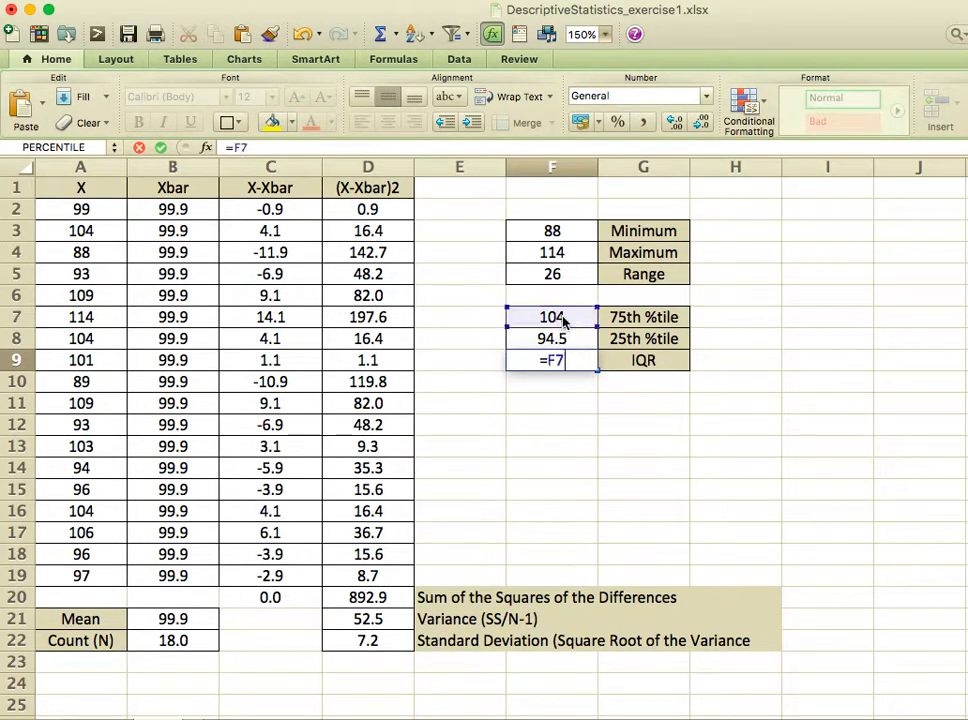
pyautogui.write('-')
pyautogui.click(562, 340)
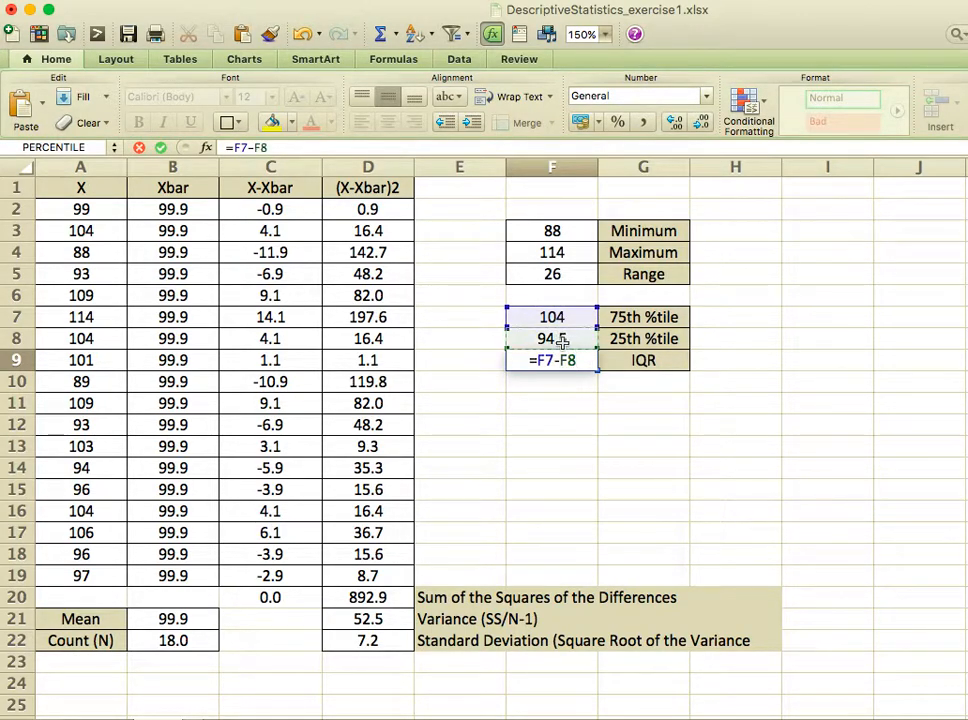
pyautogui.press('Return')
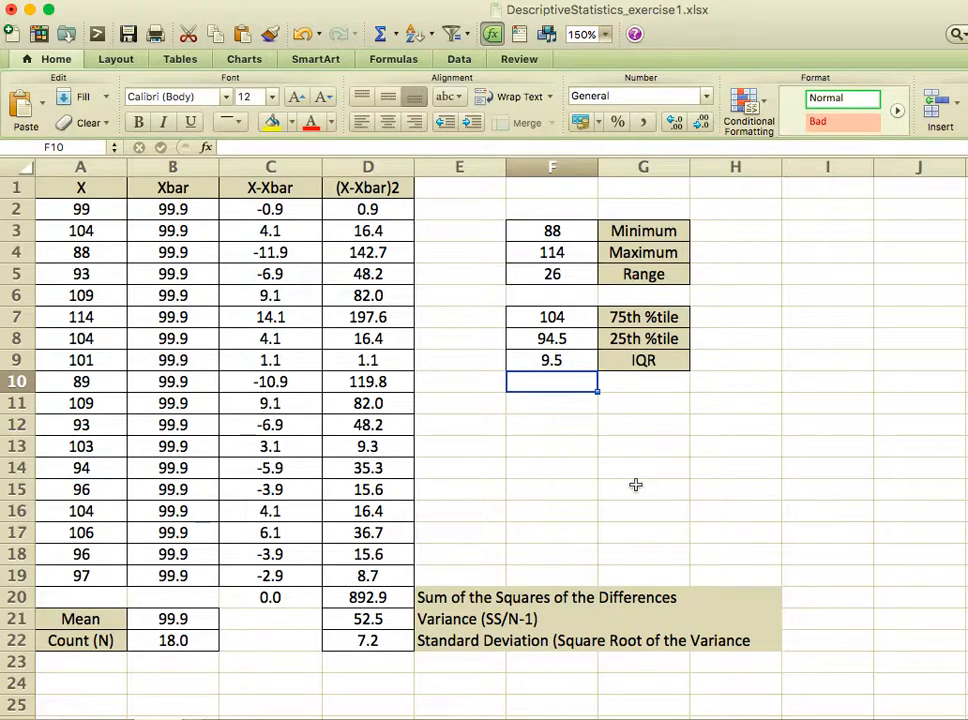
# Label G11 as "median" and calculate the median of the X values in F11 with a MEDIAN formula over A2:A19.
pyautogui.click(624, 406)
pyautogui.write('median')
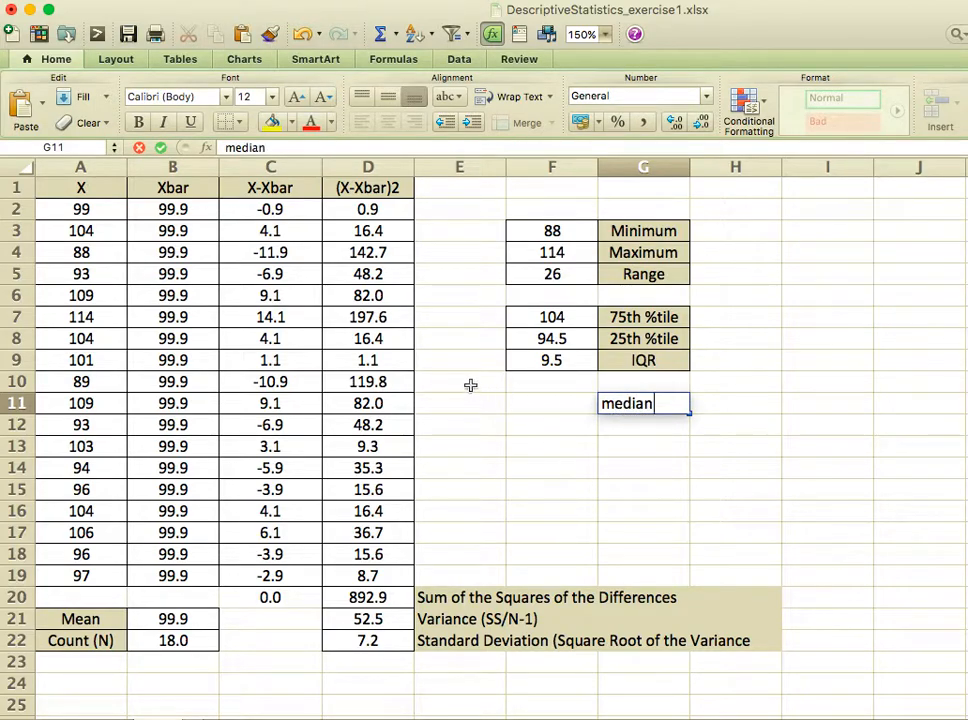
pyautogui.click(546, 405)
pyautogui.write('=')
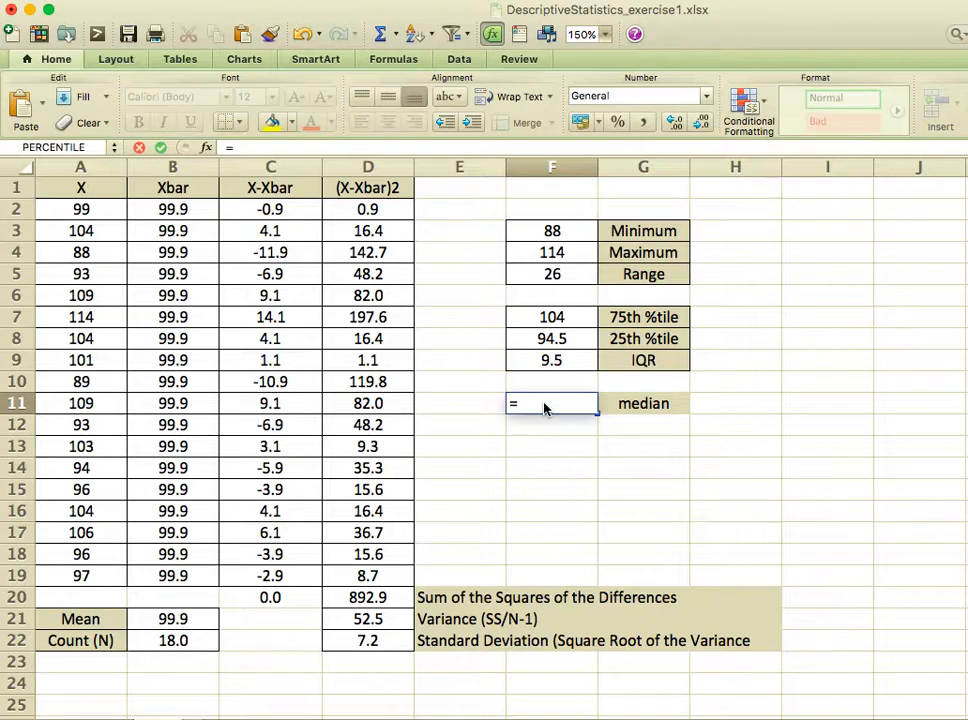
pyautogui.write('median')
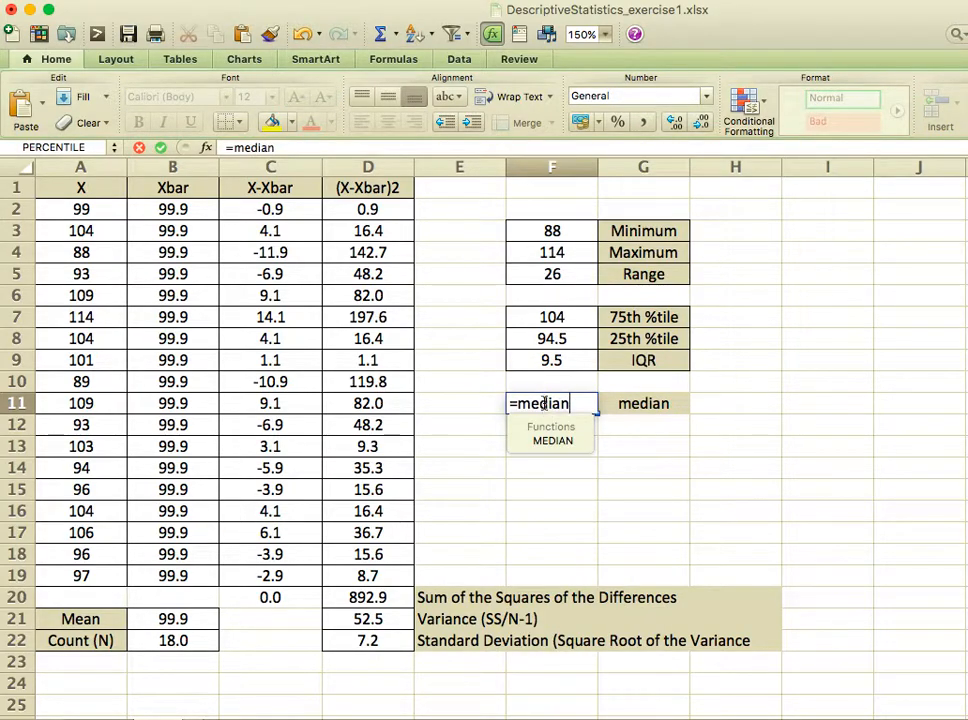
pyautogui.write('(')
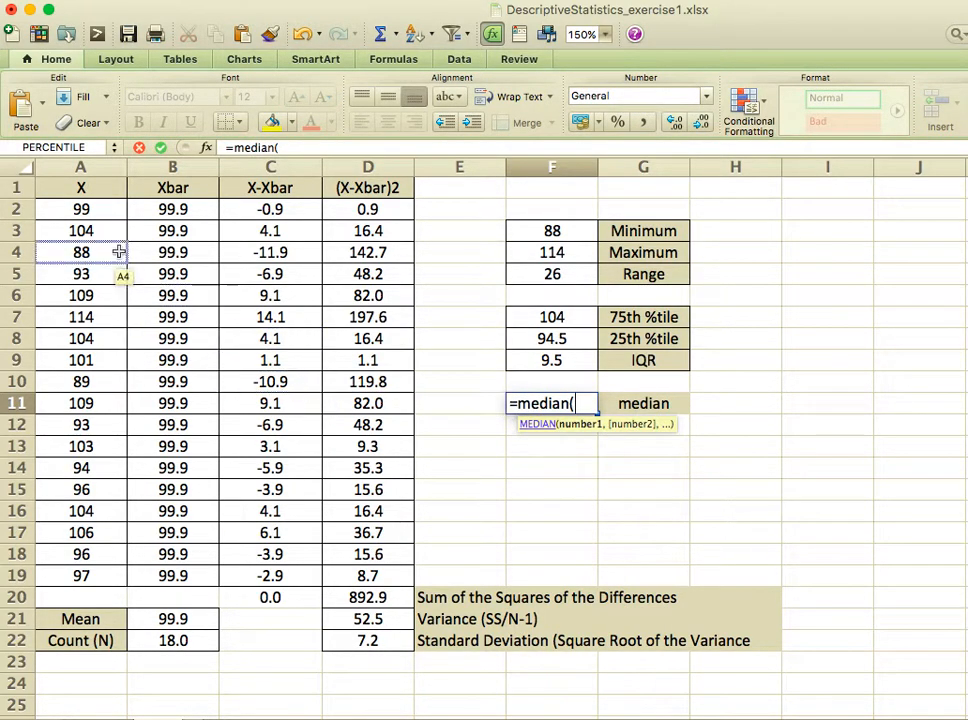
pyautogui.moveTo(85, 209); pyautogui.dragTo(90, 576)
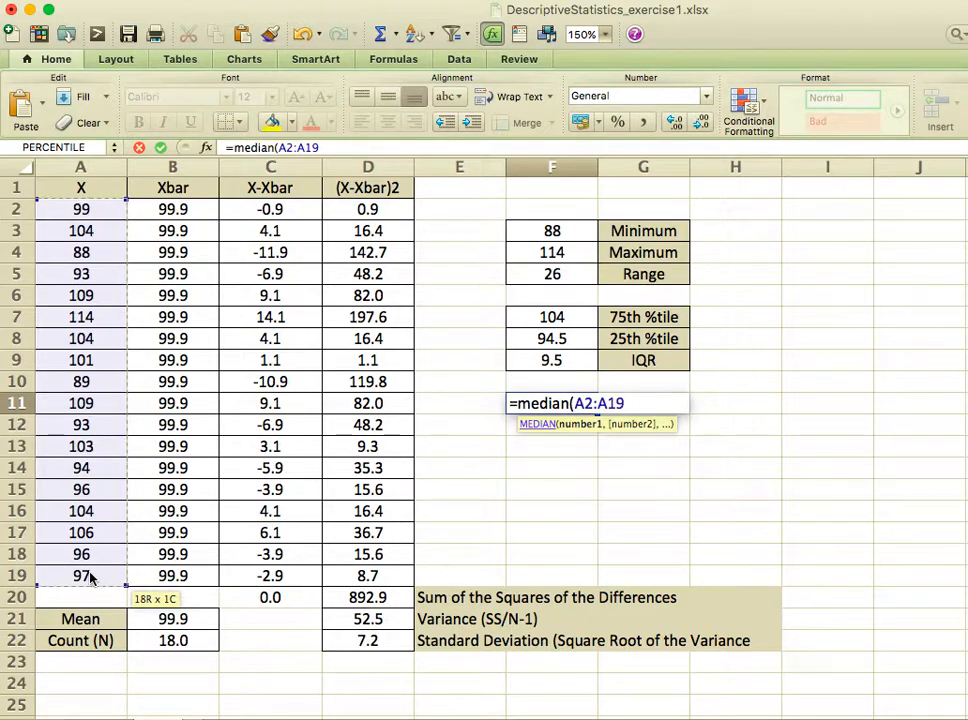
pyautogui.press('Return')
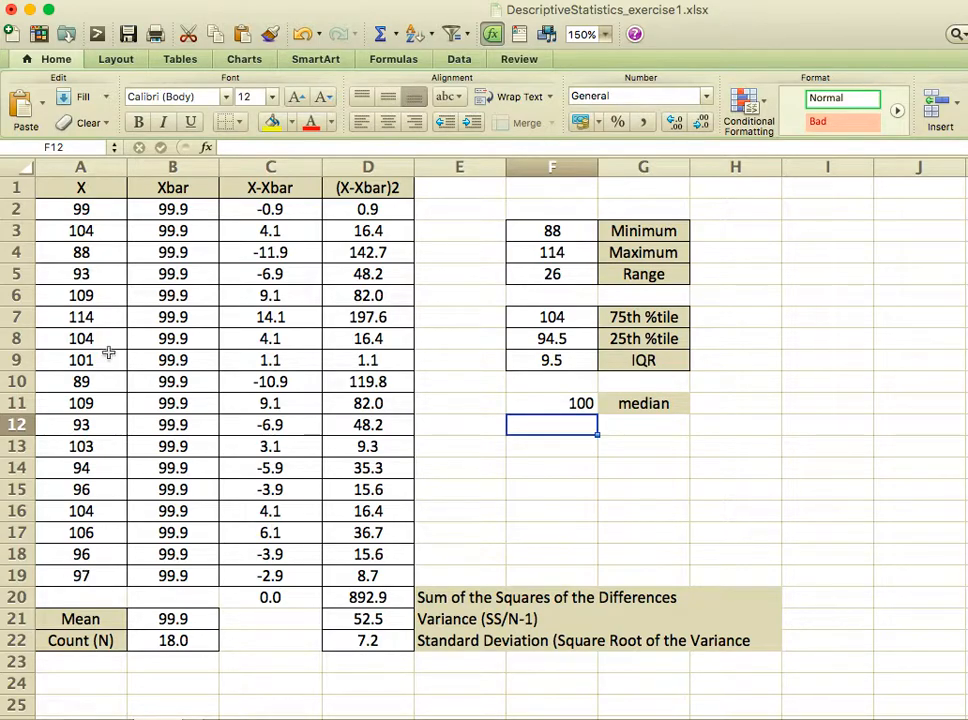
# Copy the X values from A2:A19 into column I starting at I3 and sort the copy in ascending order.
pyautogui.moveTo(88, 207); pyautogui.dragTo(90, 577)
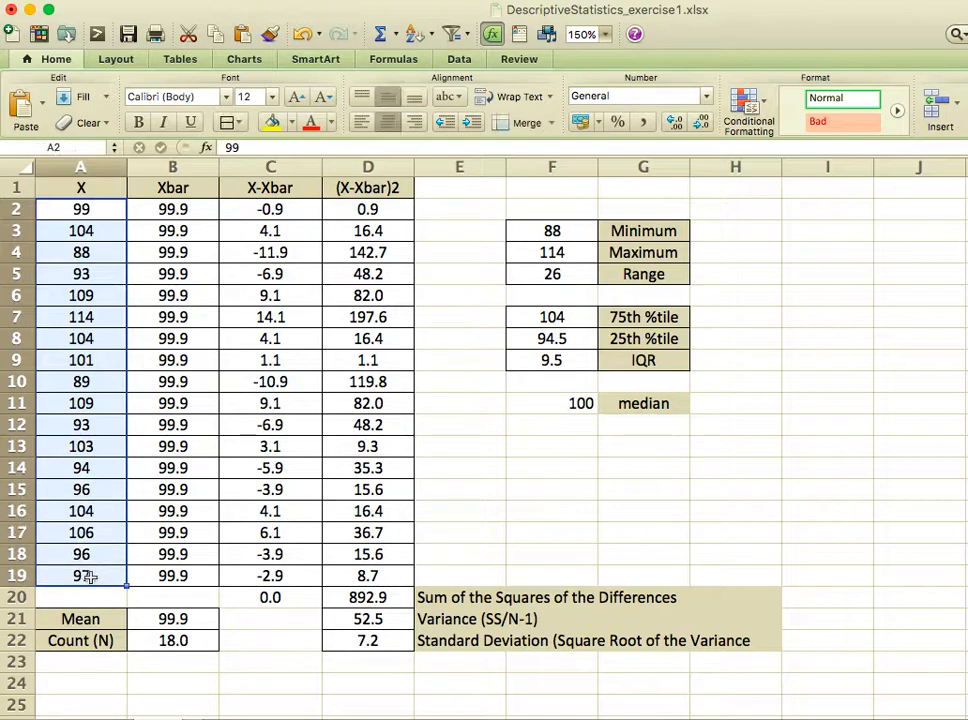
pyautogui.press('super+c')
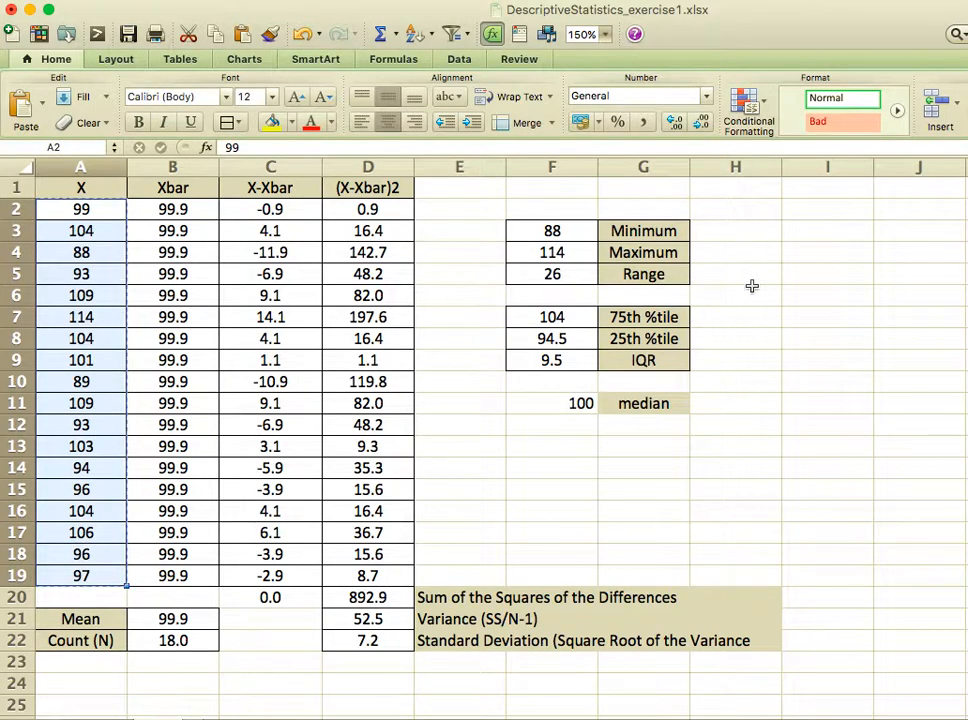
pyautogui.click(793, 234)
pyautogui.press('super+v')
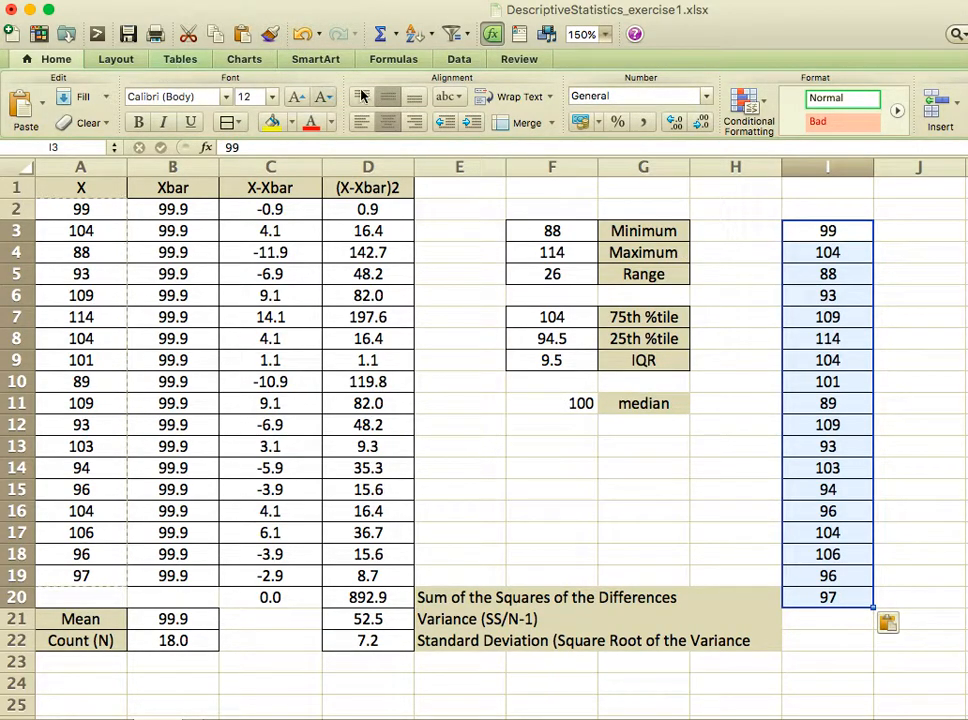
pyautogui.click(424, 37)
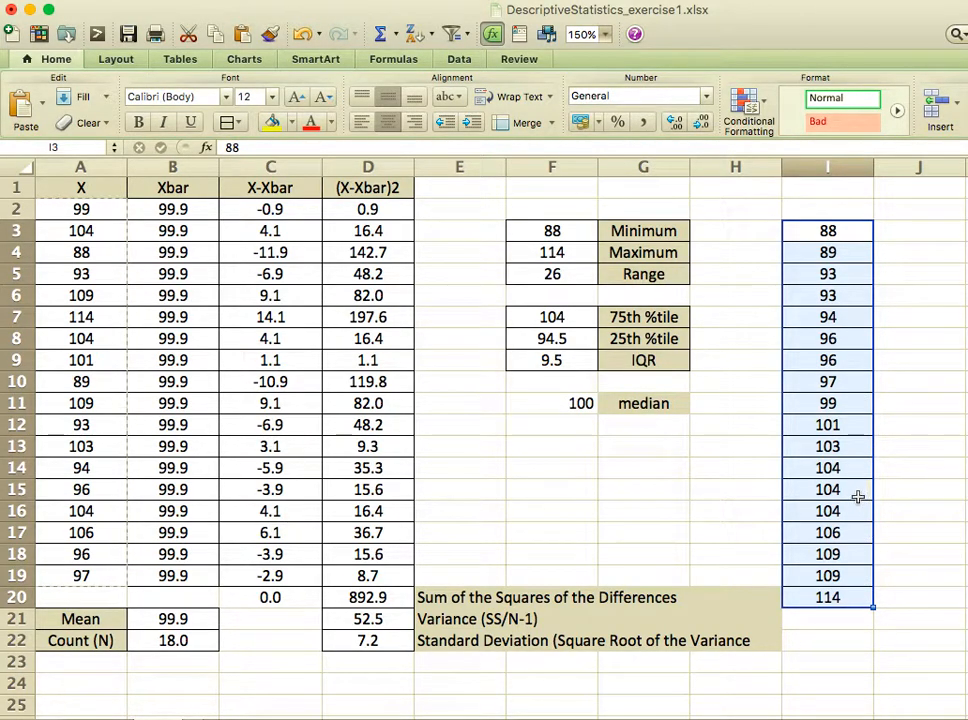
# Examine the lower half of the sorted X values in I3:I11 and count the scores on that side.
pyautogui.click(849, 384)
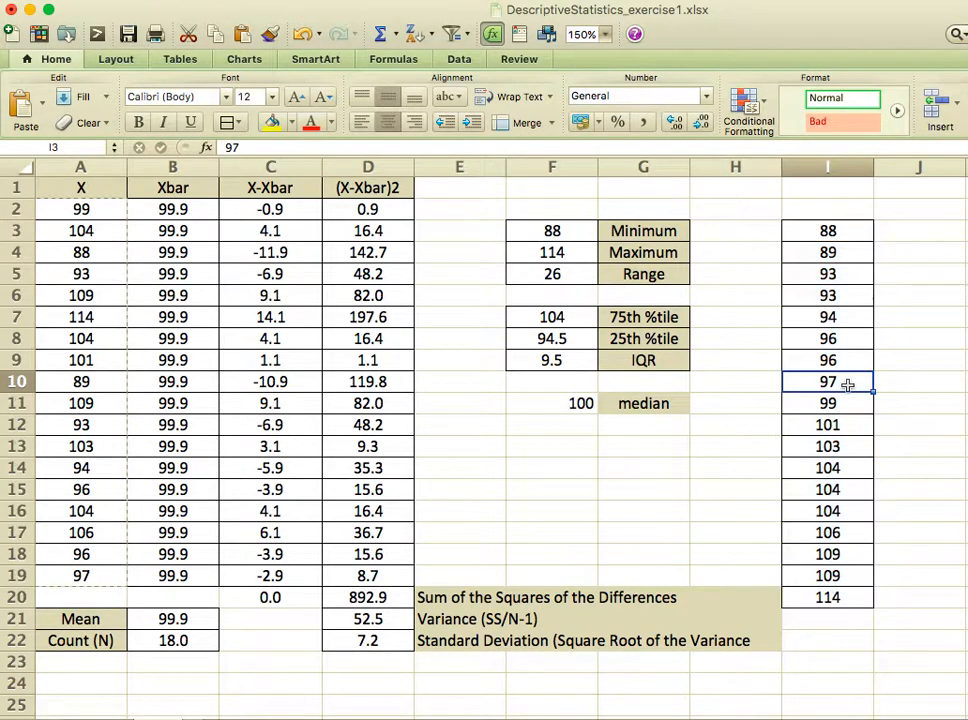
pyautogui.moveTo(847, 385); pyautogui.dragTo(855, 231)
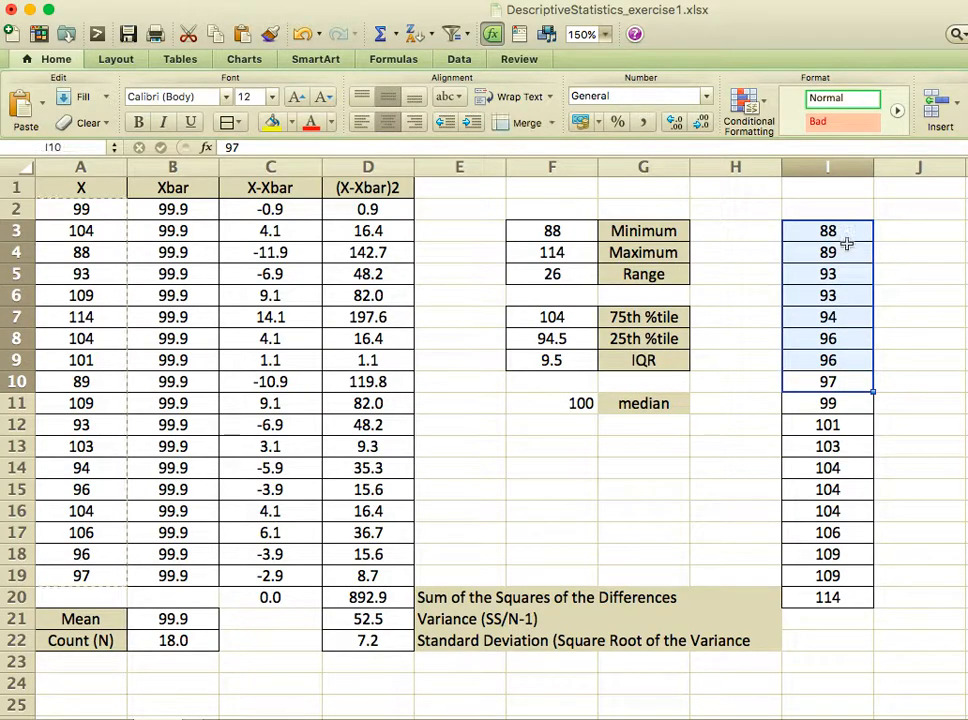
pyautogui.moveTo(847, 411); pyautogui.dragTo(843, 231)
pyautogui.click(861, 590)
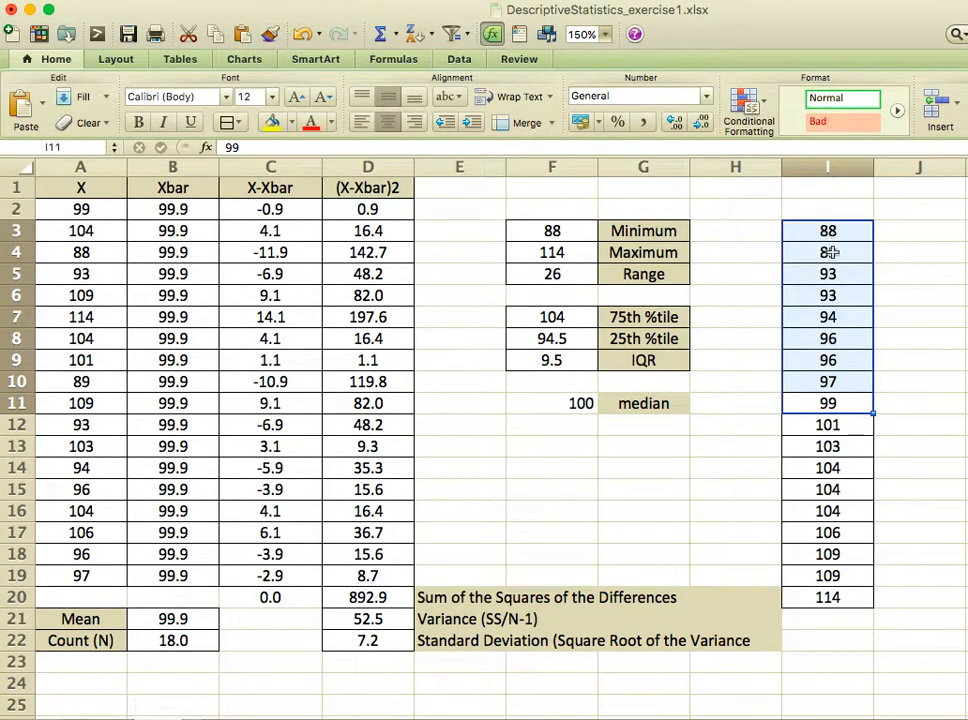
# Compare the two middle values of the sorted list in I11 and I12 with the median calculated in F11.
pyautogui.click(836, 402)
pyautogui.moveTo(840, 404); pyautogui.dragTo(852, 428)
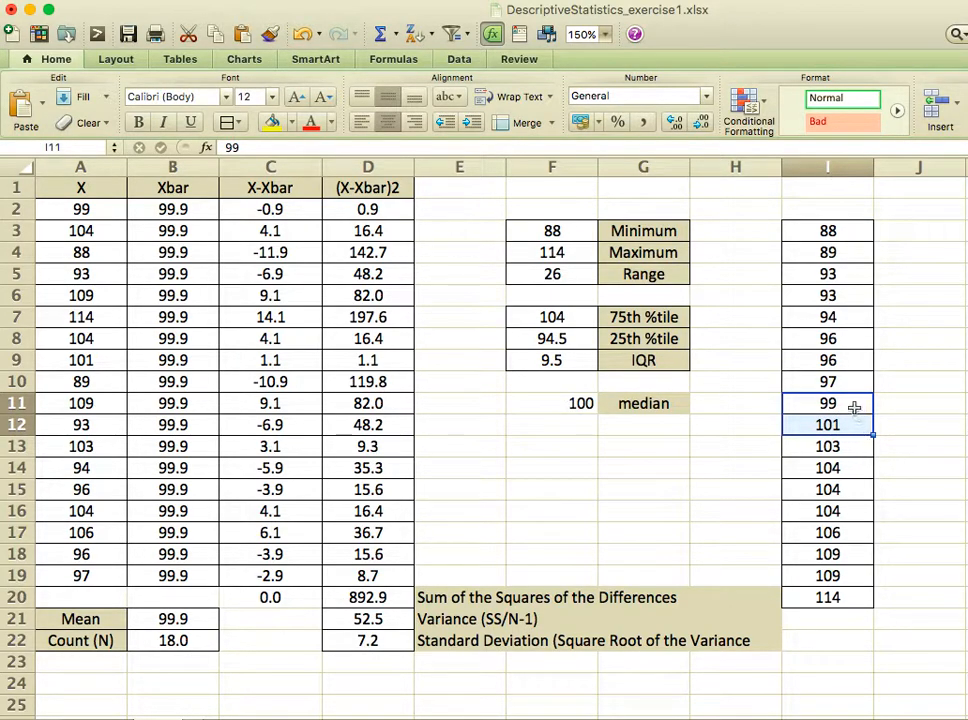
pyautogui.click(854, 407)
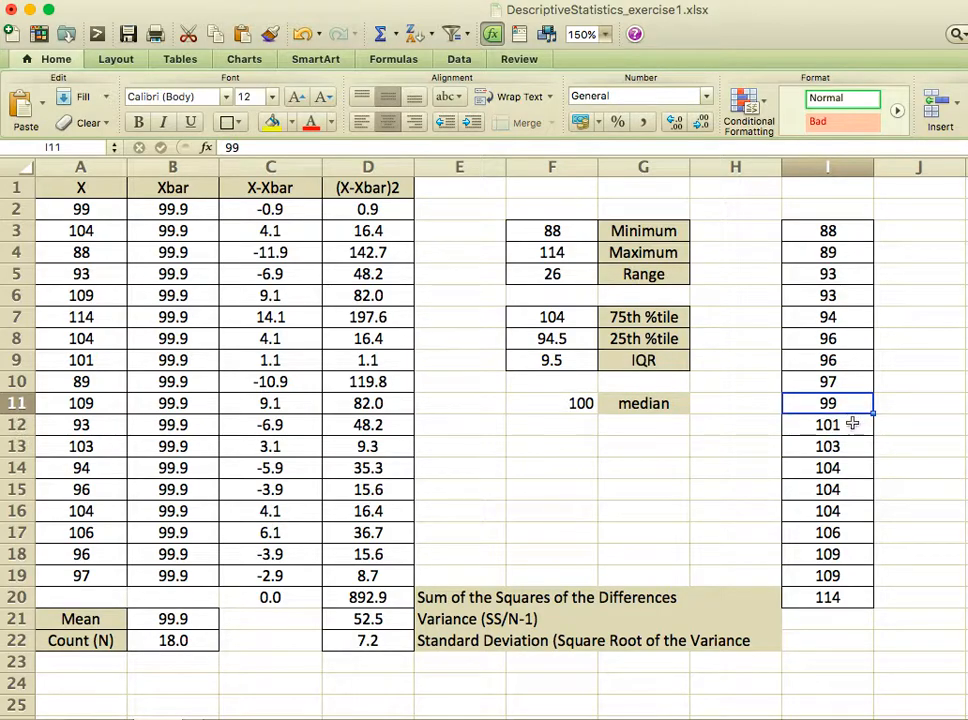
pyautogui.click(852, 424)
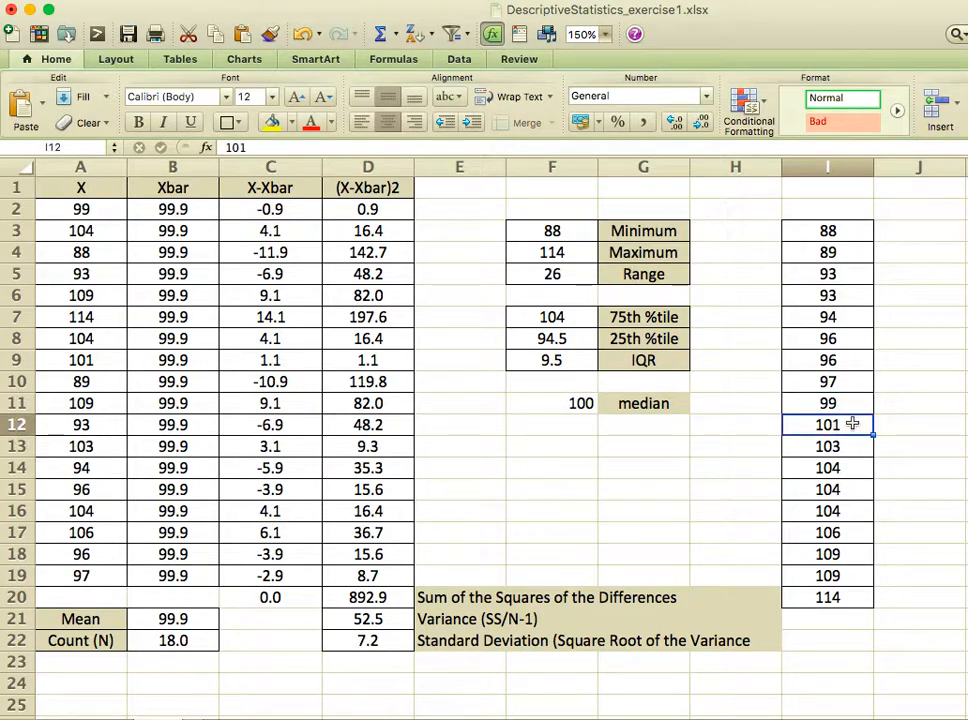
pyautogui.moveTo(852, 424); pyautogui.dragTo(851, 408)
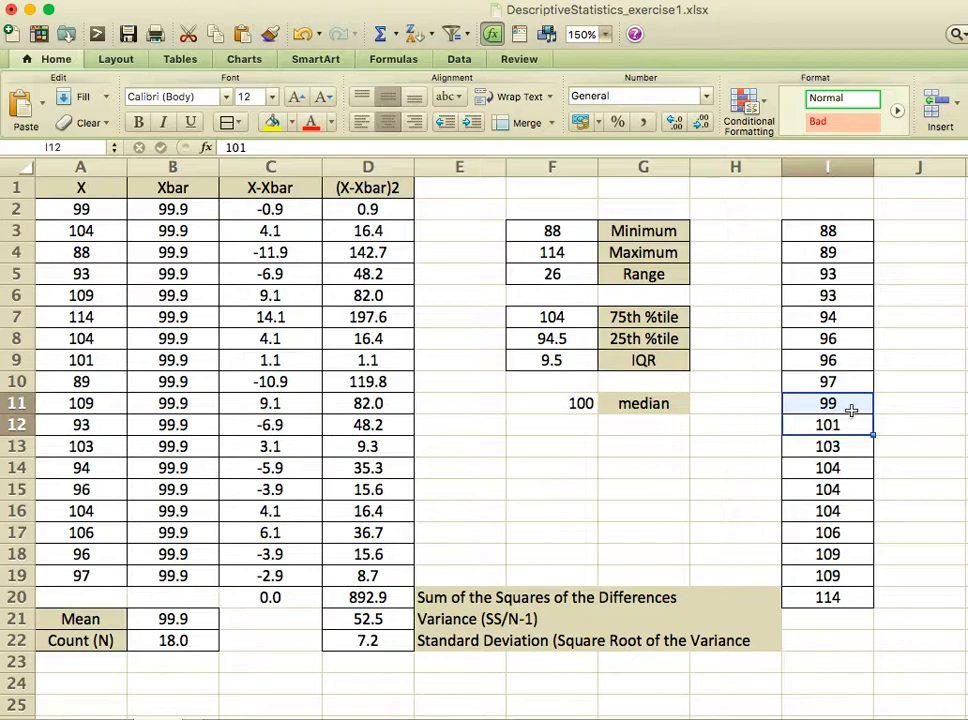
pyautogui.click(583, 410)
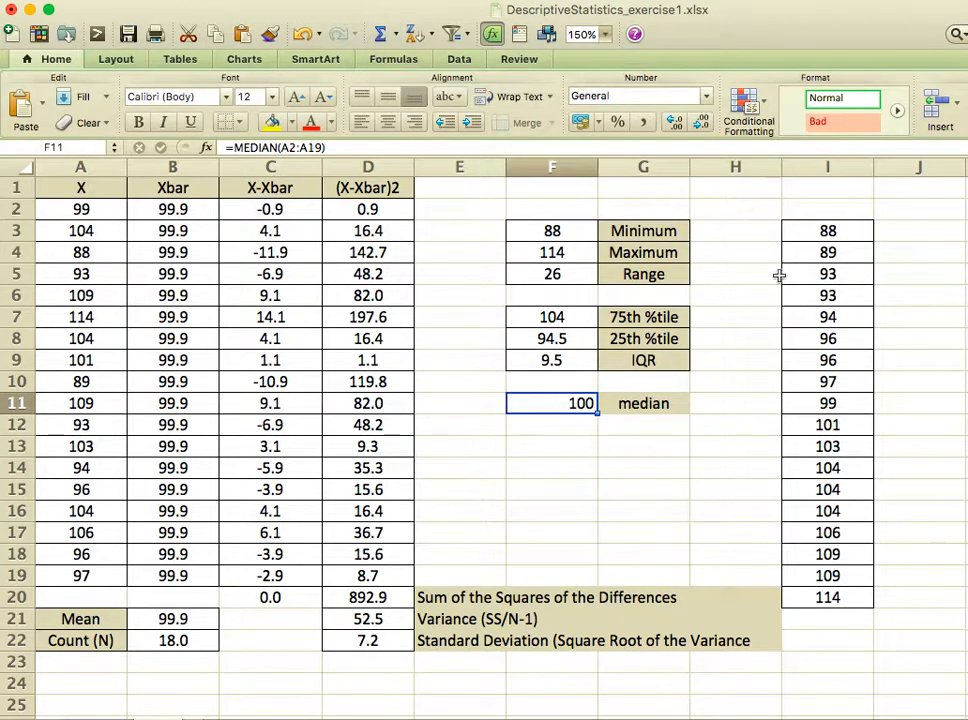
pyautogui.click(848, 424)
pyautogui.moveTo(848, 424); pyautogui.dragTo(847, 404)
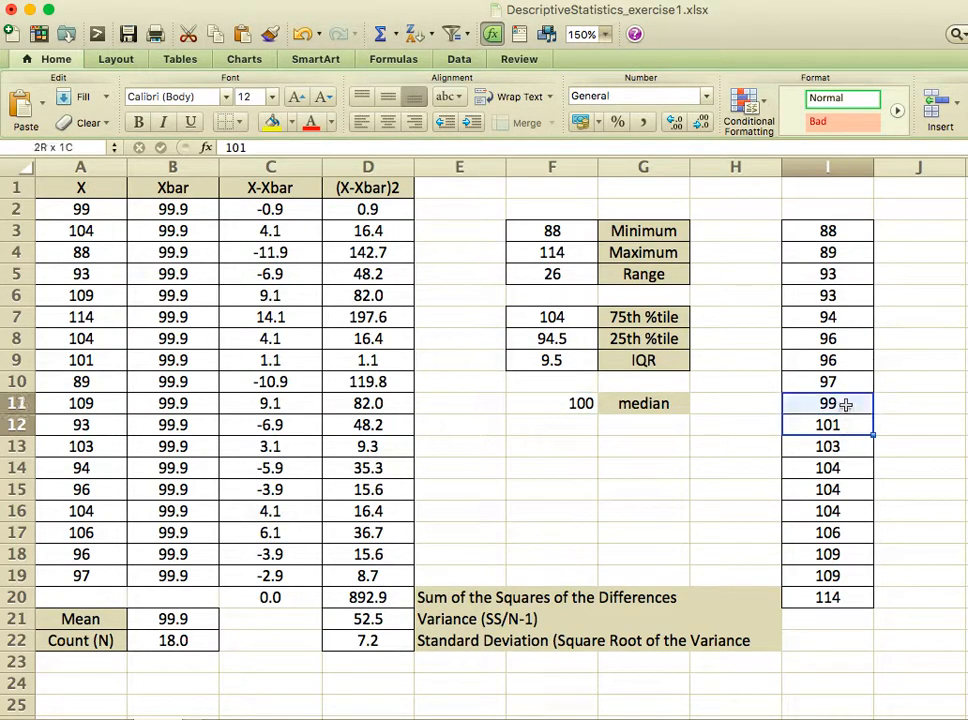
pyautogui.click(560, 406)
# Open the Formula Builder for cell F13 and look over its recently used and date functions.
pyautogui.click(592, 452)
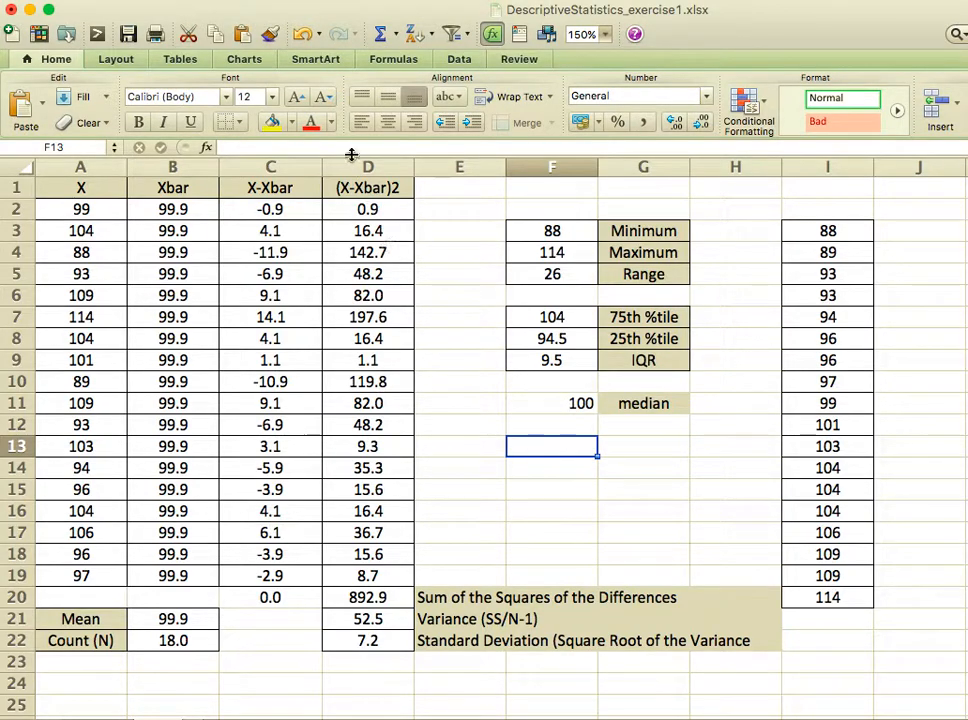
pyautogui.click(207, 148)
pyautogui.moveTo(709, 63); pyautogui.dragTo(463, 84)
pyautogui.scroll(-2, 567, 185)
pyautogui.scroll(-15, 567, 185)
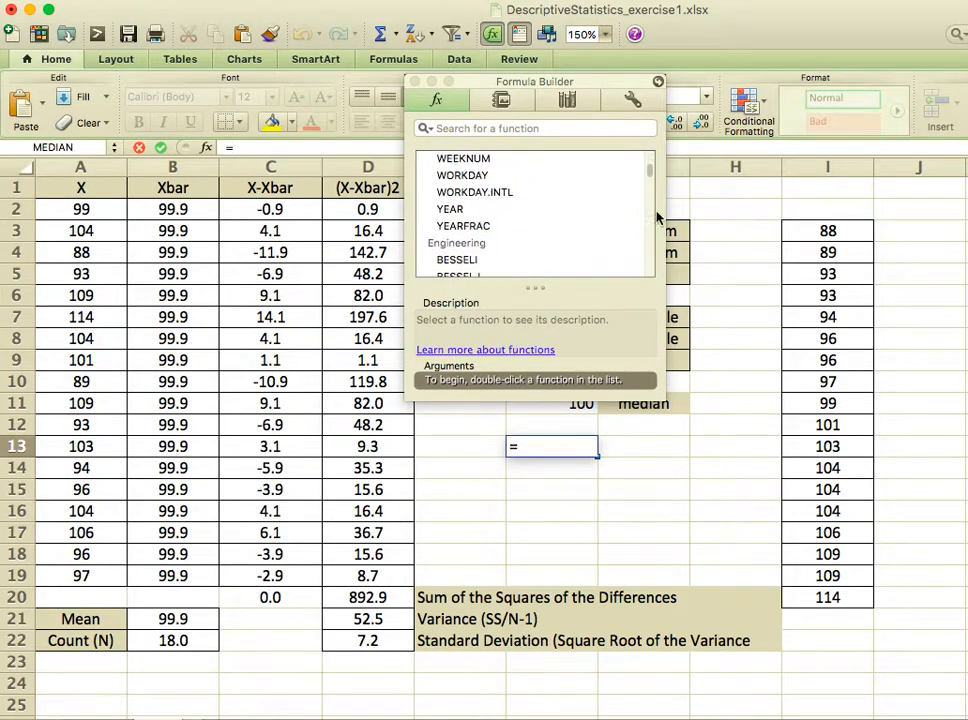
pyautogui.moveTo(650, 172); pyautogui.dragTo(645, 118)
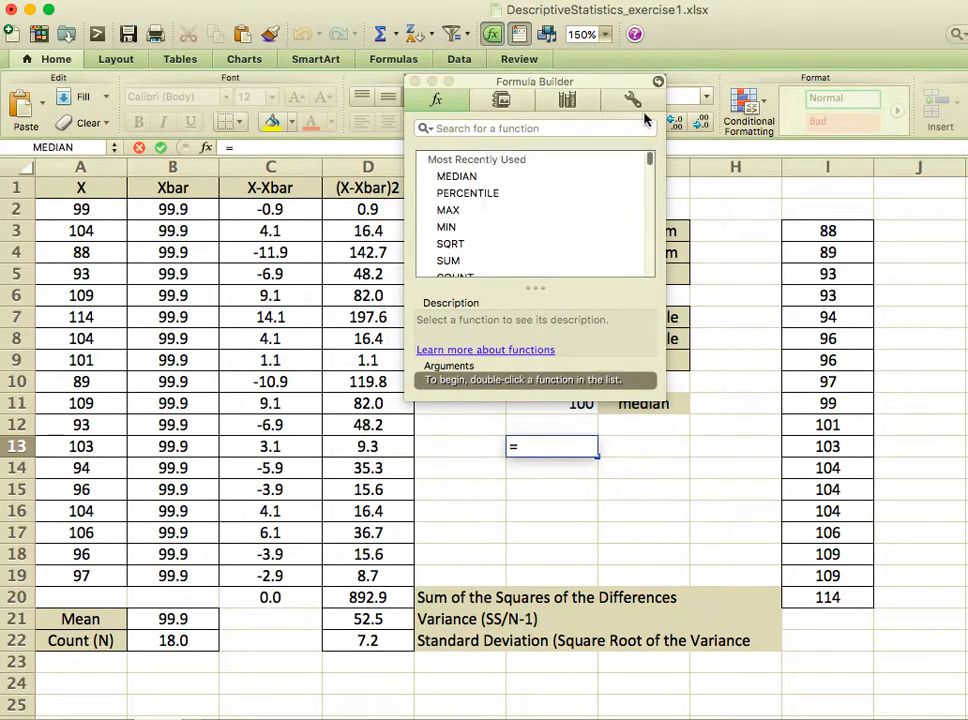
pyautogui.click(540, 128)
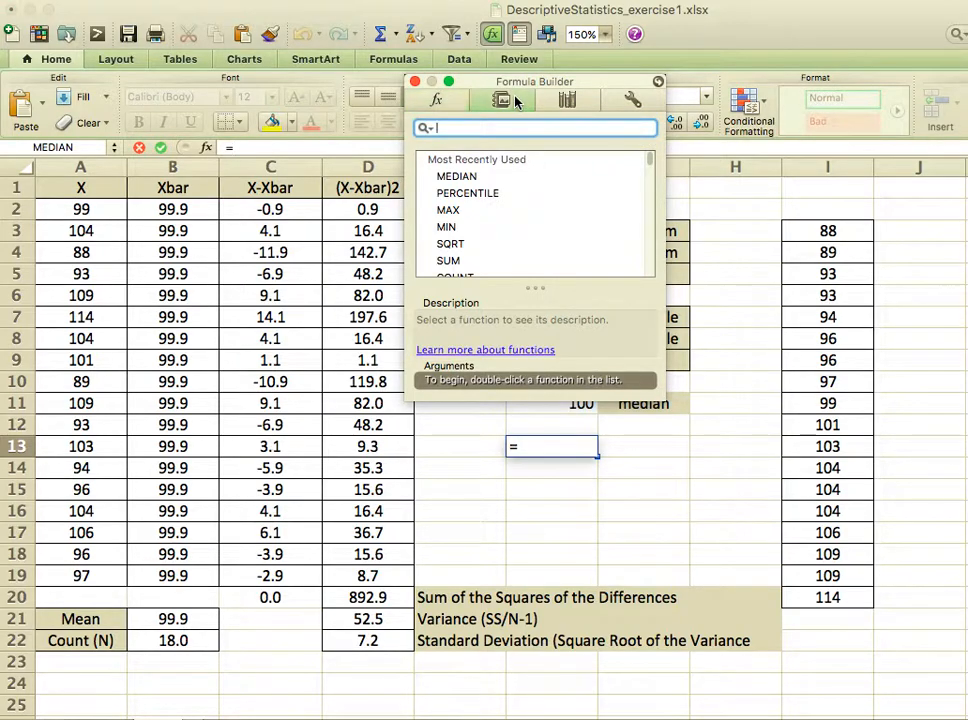
pyautogui.click(515, 102)
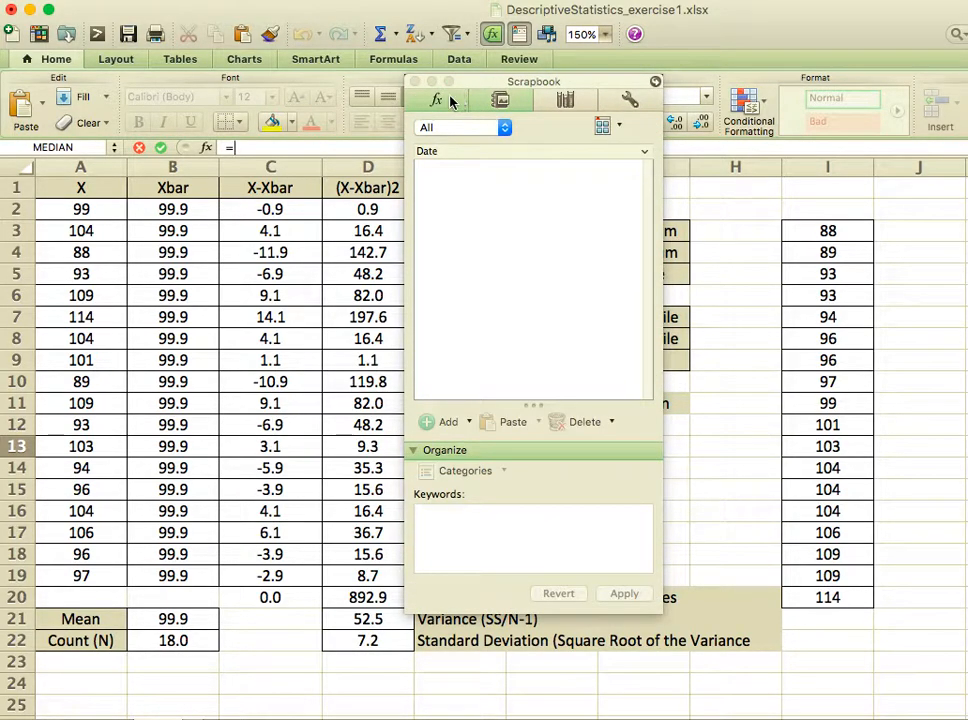
pyautogui.click(451, 101)
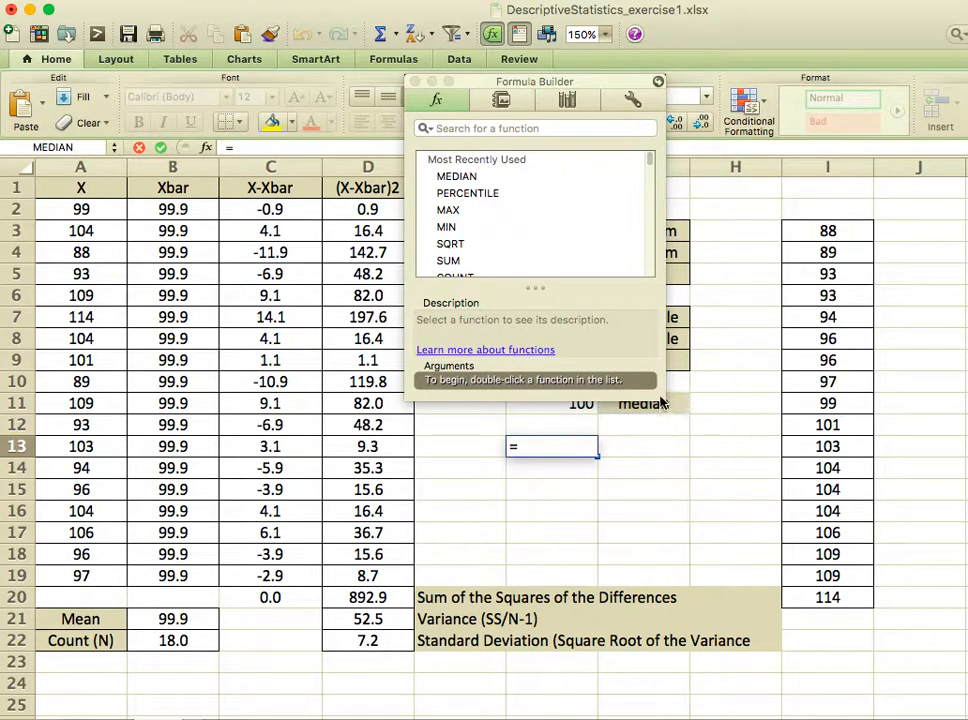
# Look through the Formula Builder's function categories down to the statistical functions, and close the builder.
pyautogui.moveTo(662, 400); pyautogui.dragTo(741, 493)
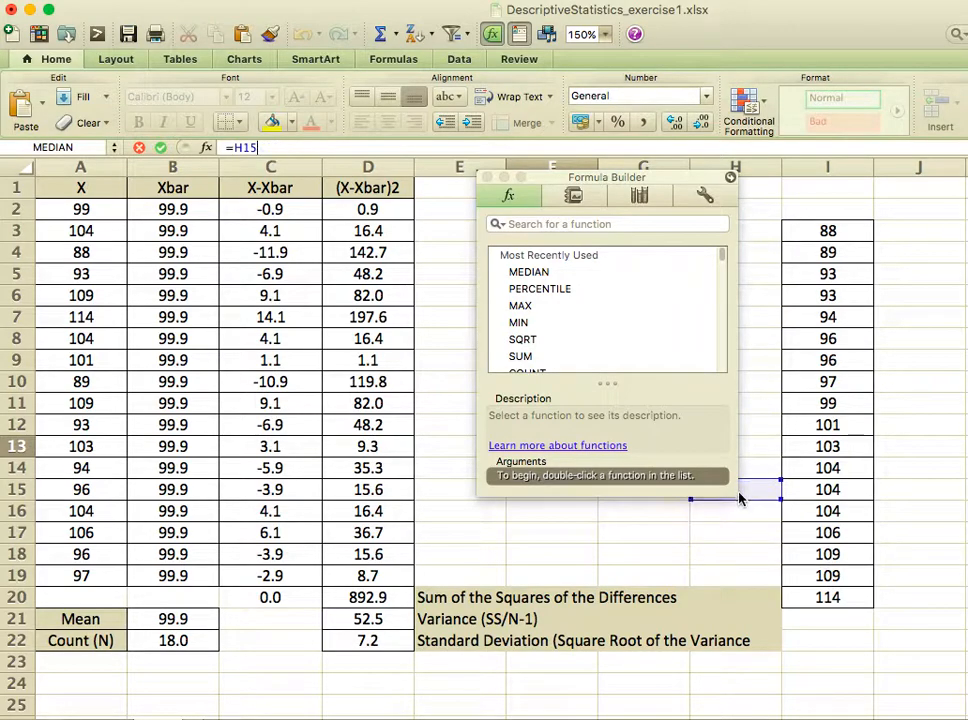
pyautogui.scroll(-3, 592, 291)
pyautogui.scroll(3, 592, 291)
pyautogui.scroll(-10, 600, 320)
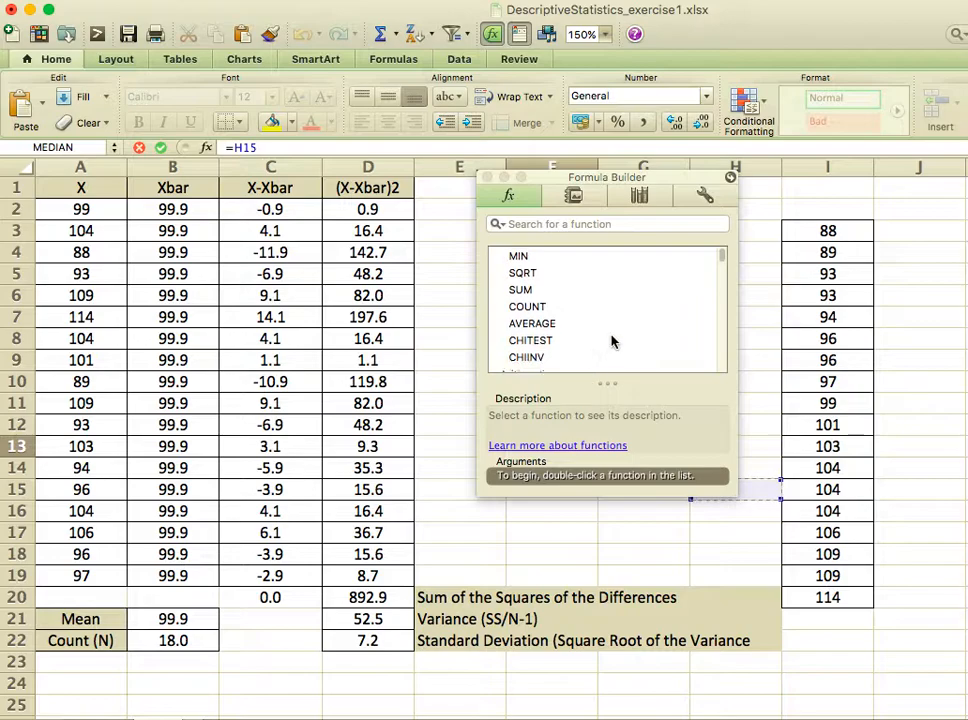
pyautogui.scroll(3, 612, 342)
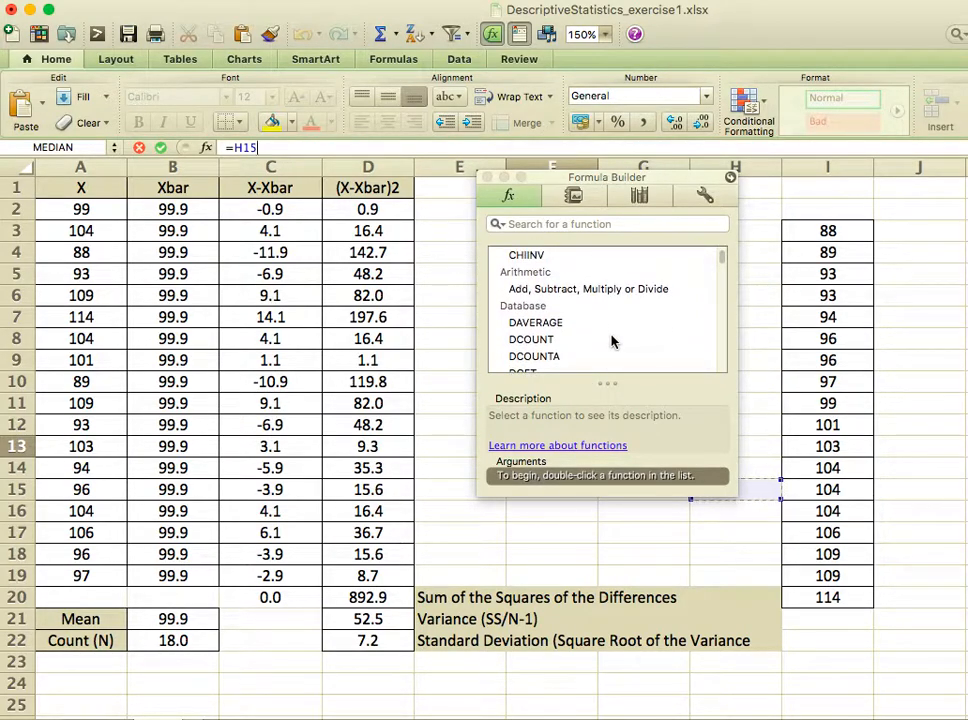
pyautogui.scroll(-5, 613, 342)
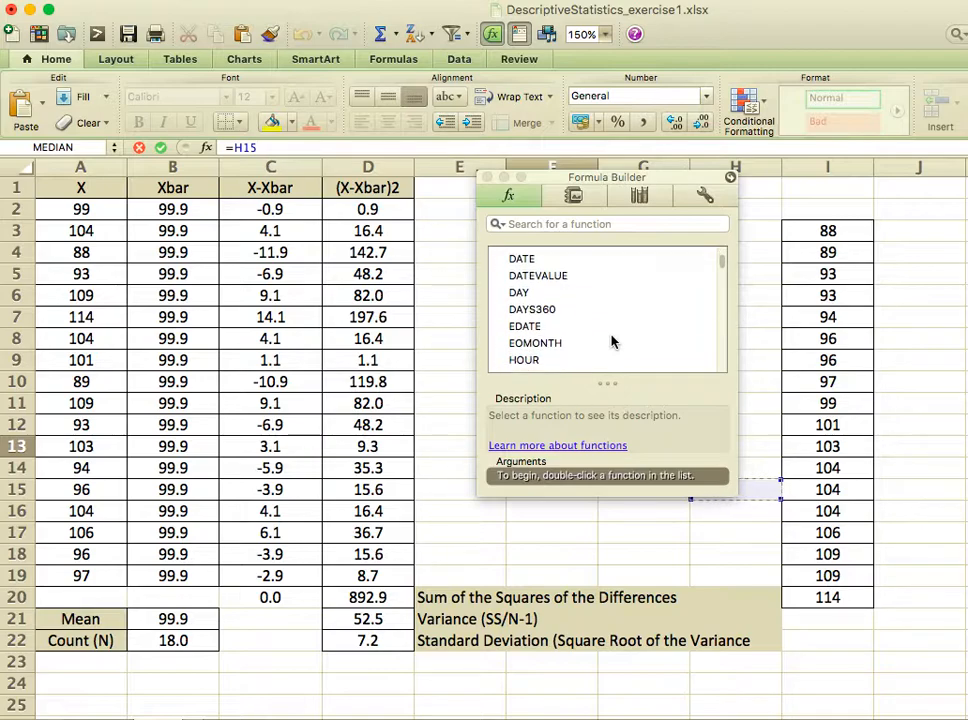
pyautogui.scroll(1, 613, 342)
pyautogui.scroll(-10, 612, 342)
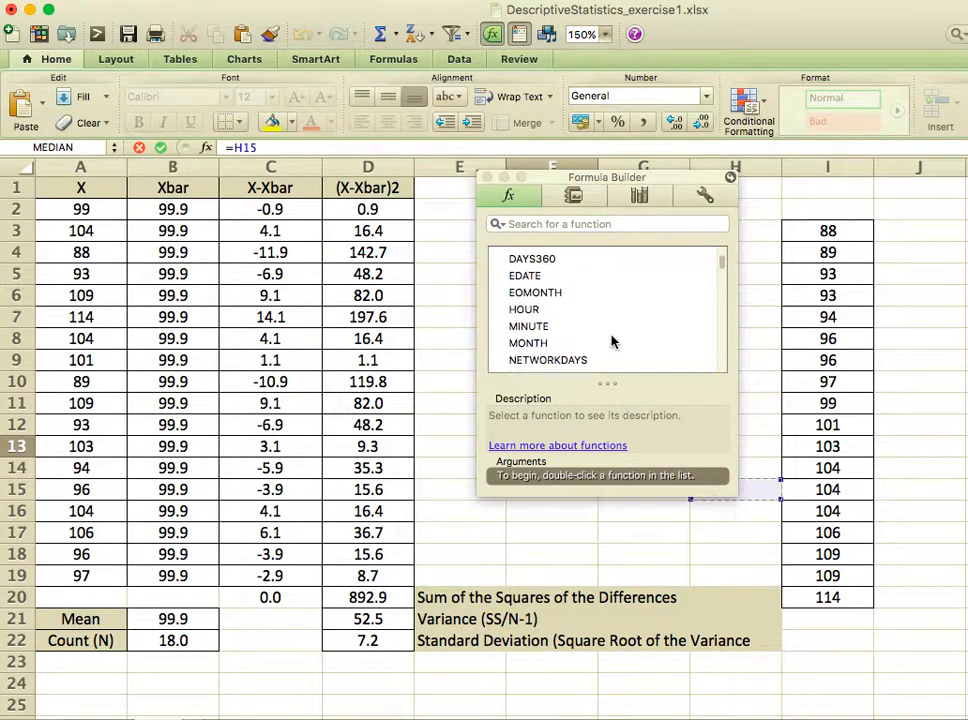
pyautogui.scroll(-10, 613, 342)
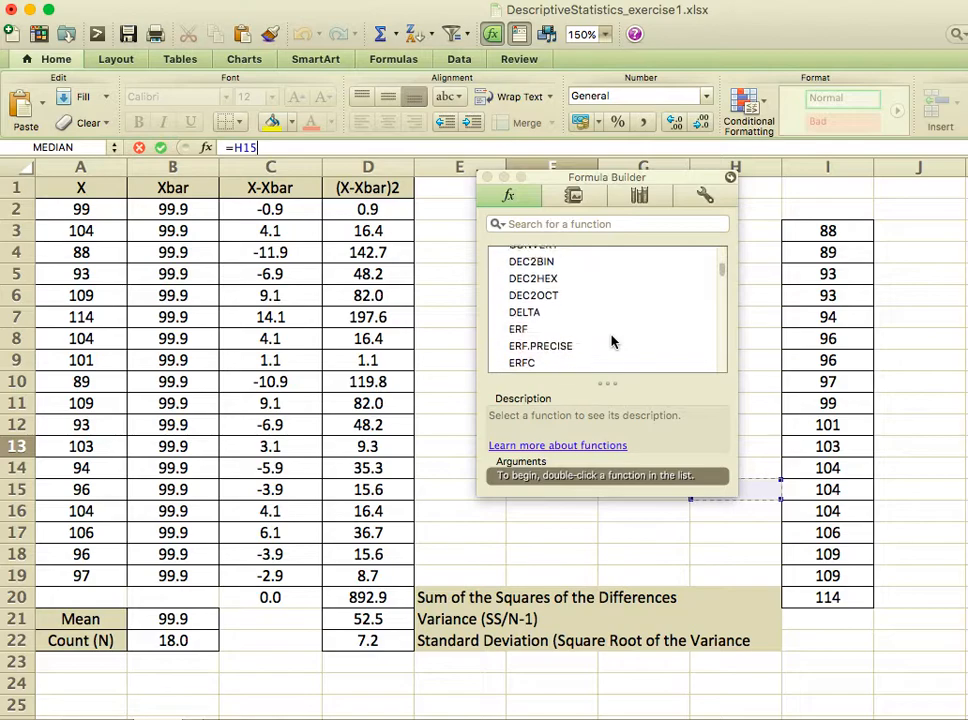
pyautogui.scroll(-10, 613, 342)
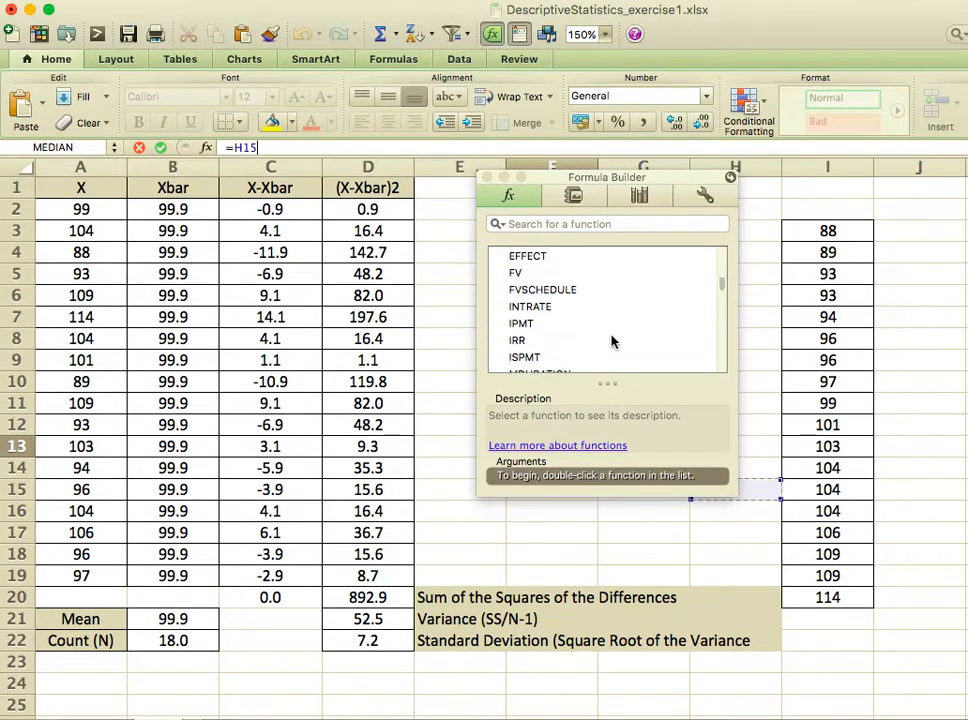
pyautogui.scroll(-5, 612, 342)
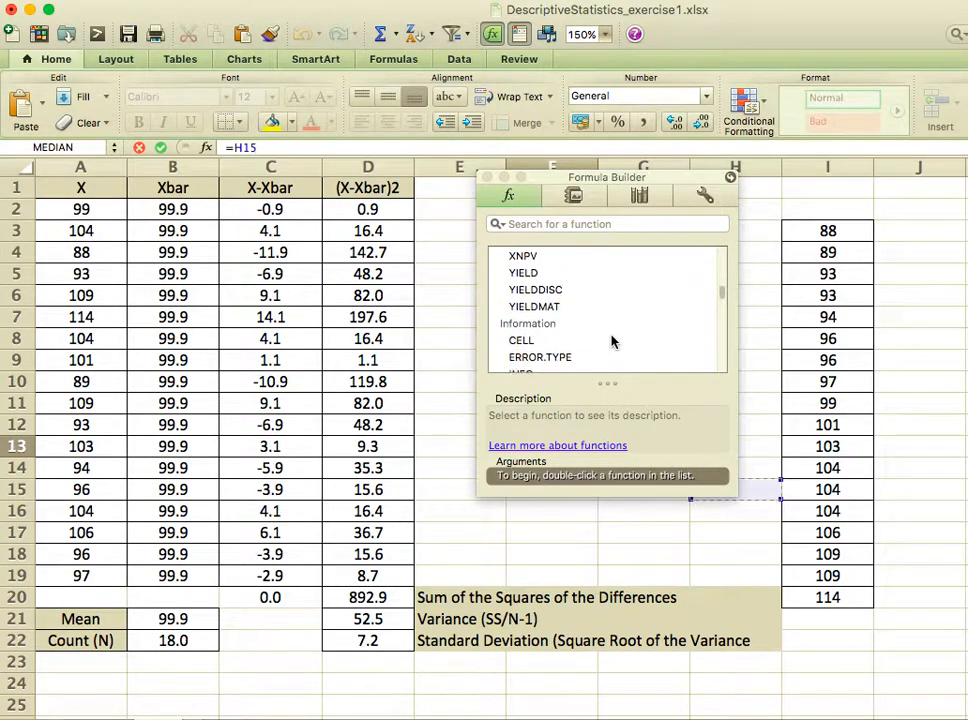
pyautogui.scroll(1, 612, 342)
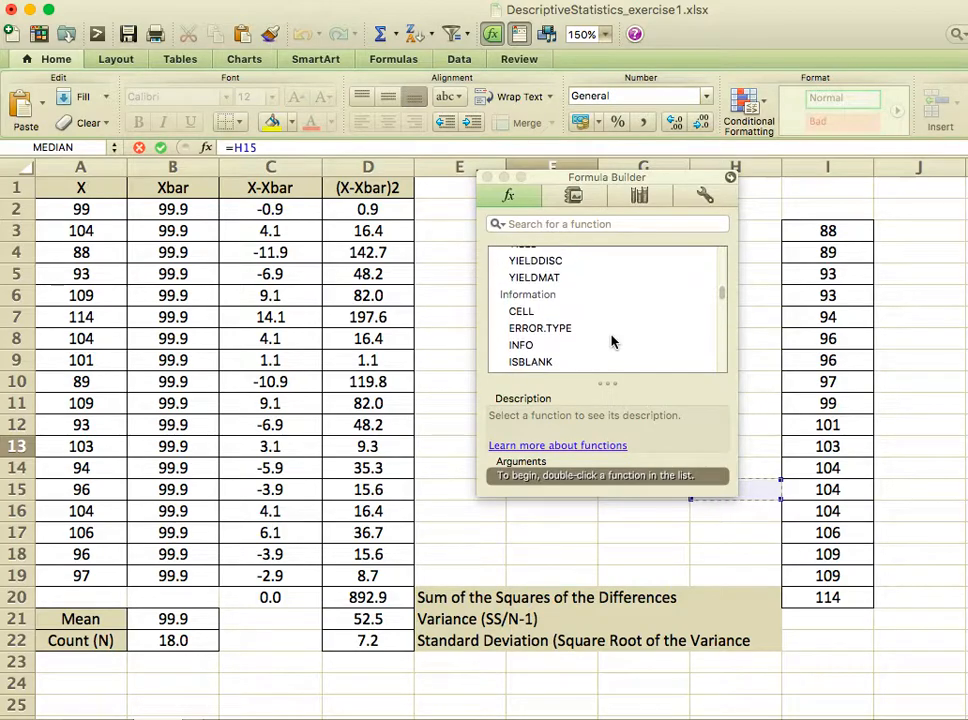
pyautogui.scroll(-10, 612, 342)
pyautogui.scroll(-15, 613, 342)
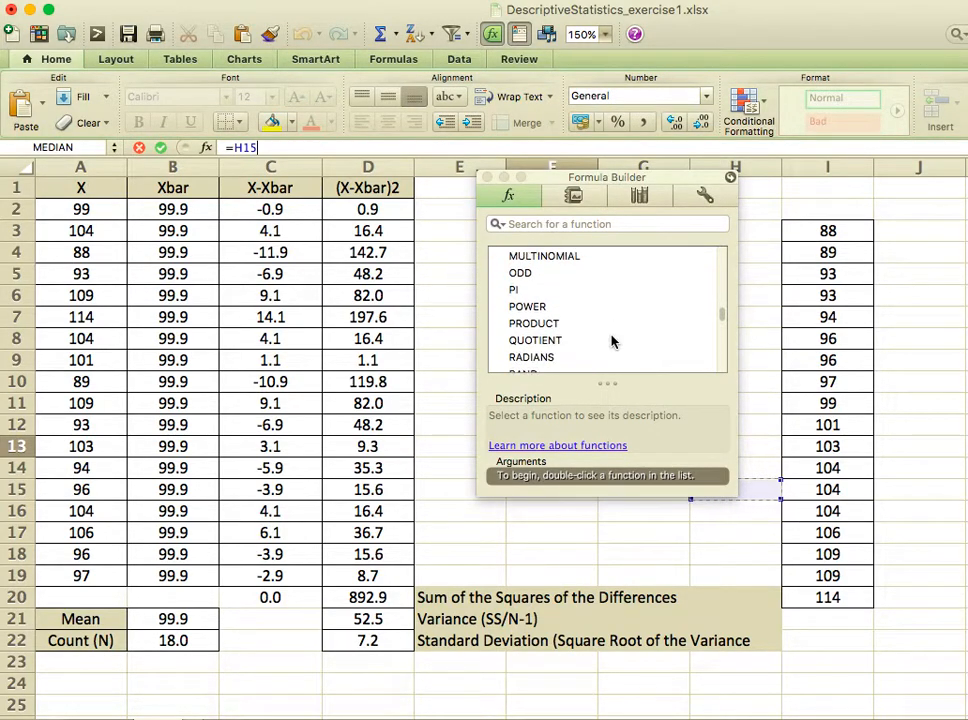
pyautogui.scroll(3, 612, 342)
pyautogui.scroll(-1, 612, 342)
pyautogui.scroll(-8, 612, 342)
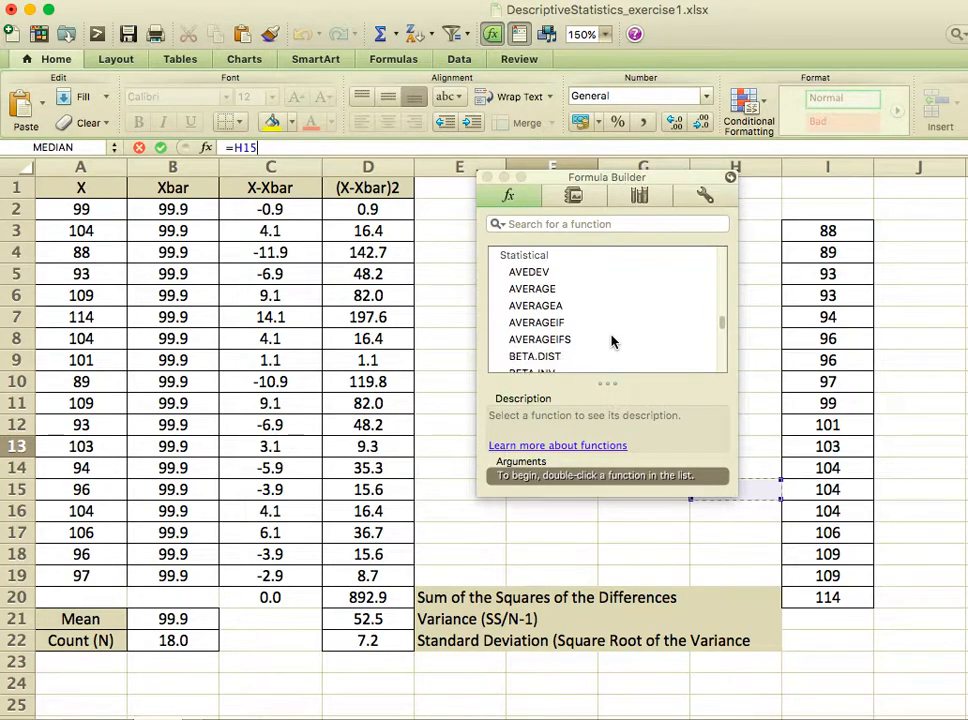
pyautogui.scroll(-5, 612, 342)
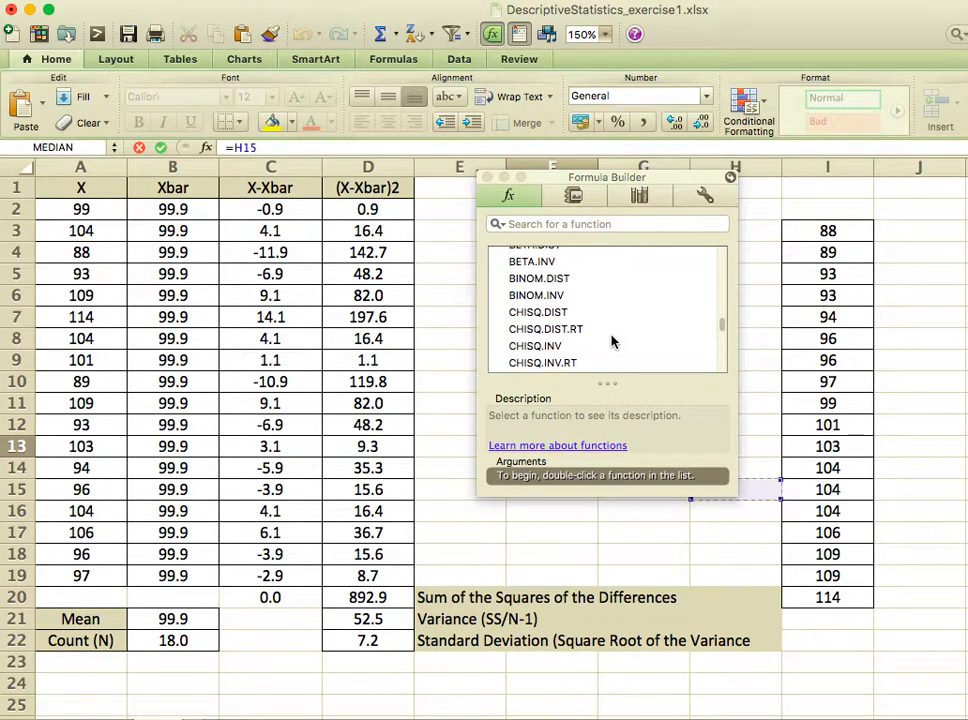
pyautogui.scroll(-6, 612, 342)
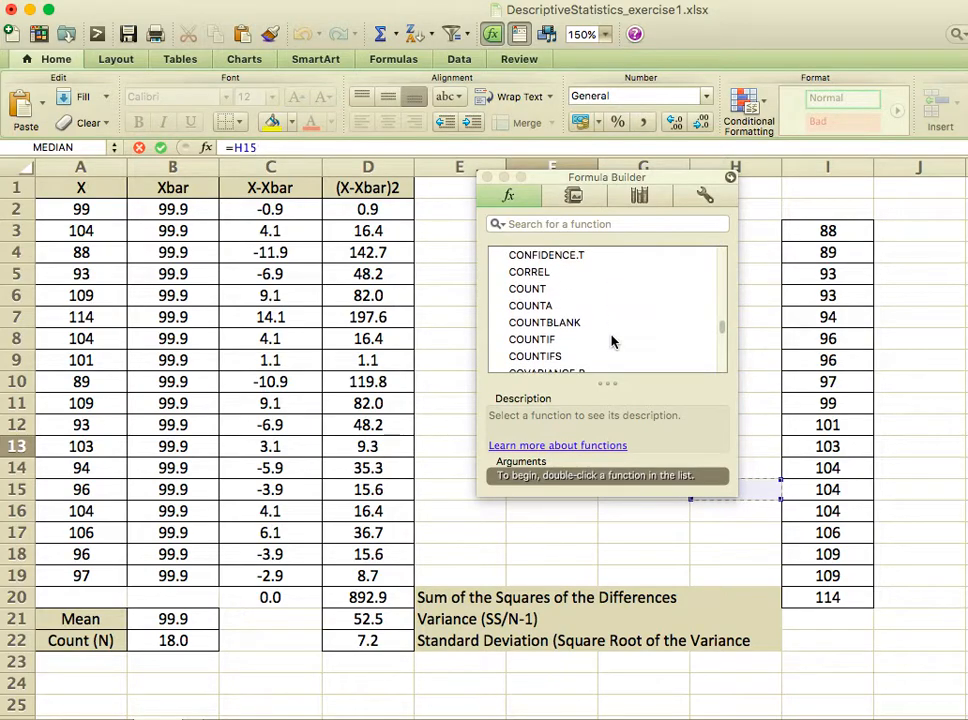
pyautogui.scroll(-5, 612, 342)
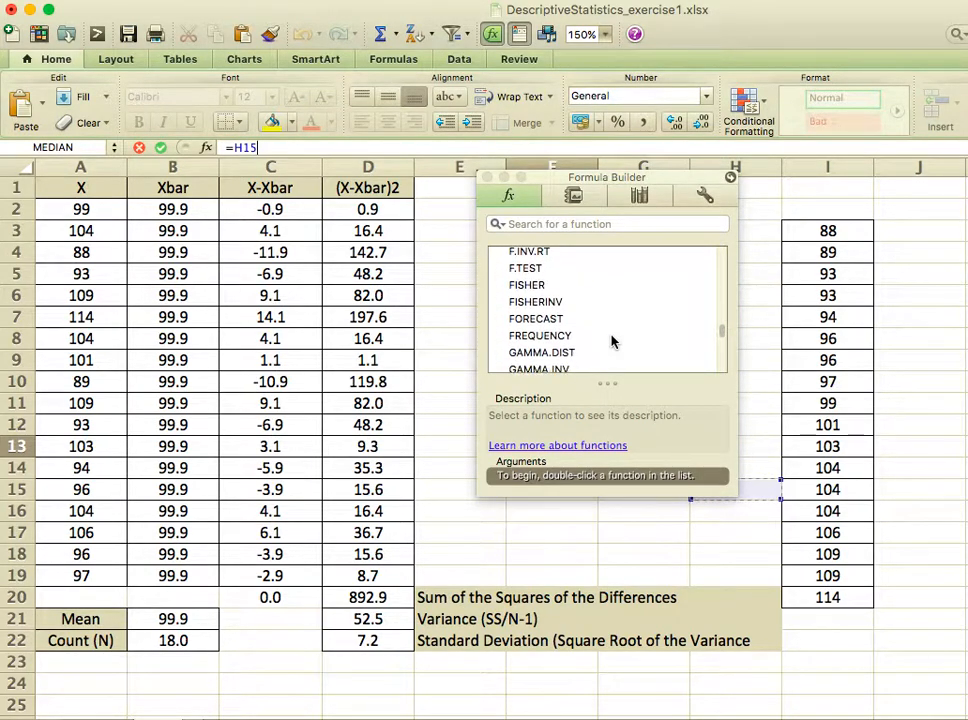
pyautogui.scroll(-5, 612, 342)
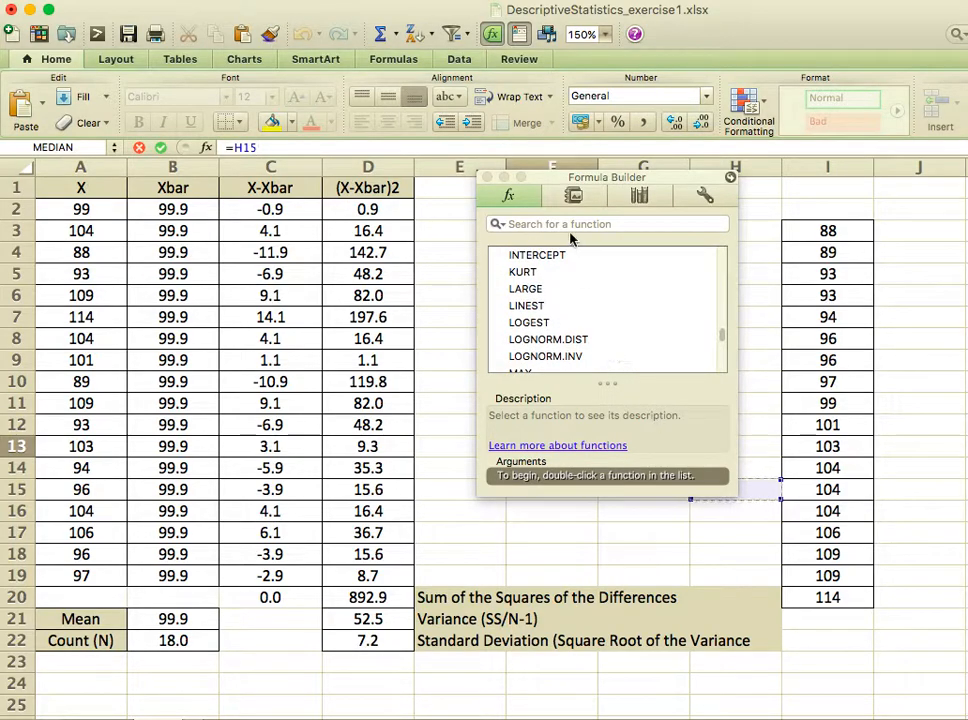
pyautogui.click(487, 177)
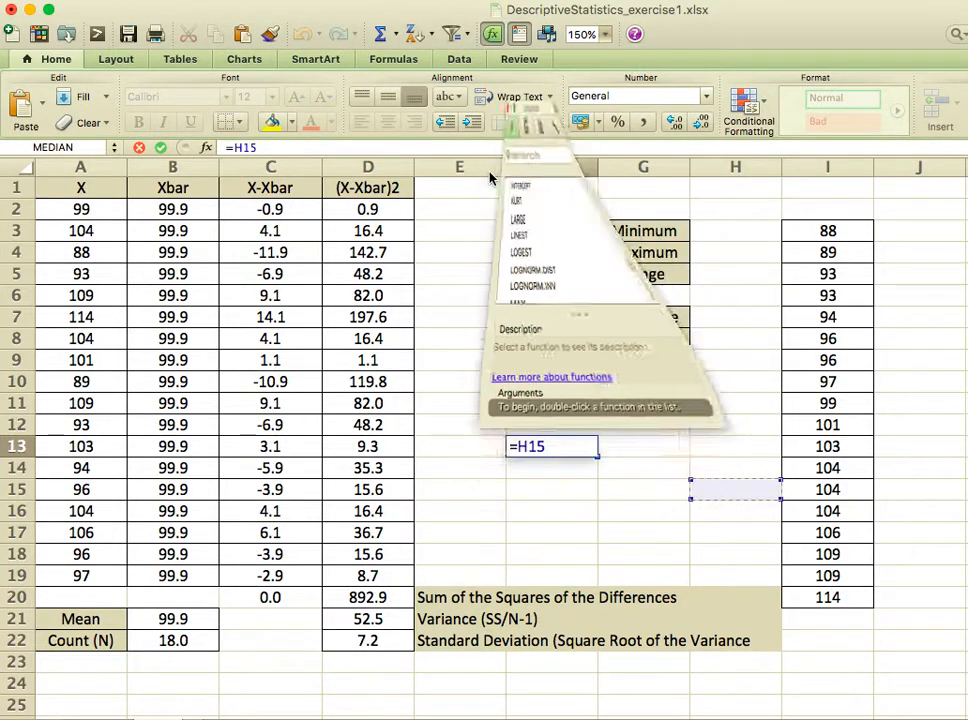
# Extend the formula in F13 by adding cells E4, E5 and E6 to it.
pyautogui.write('+')
pyautogui.click(456, 245)
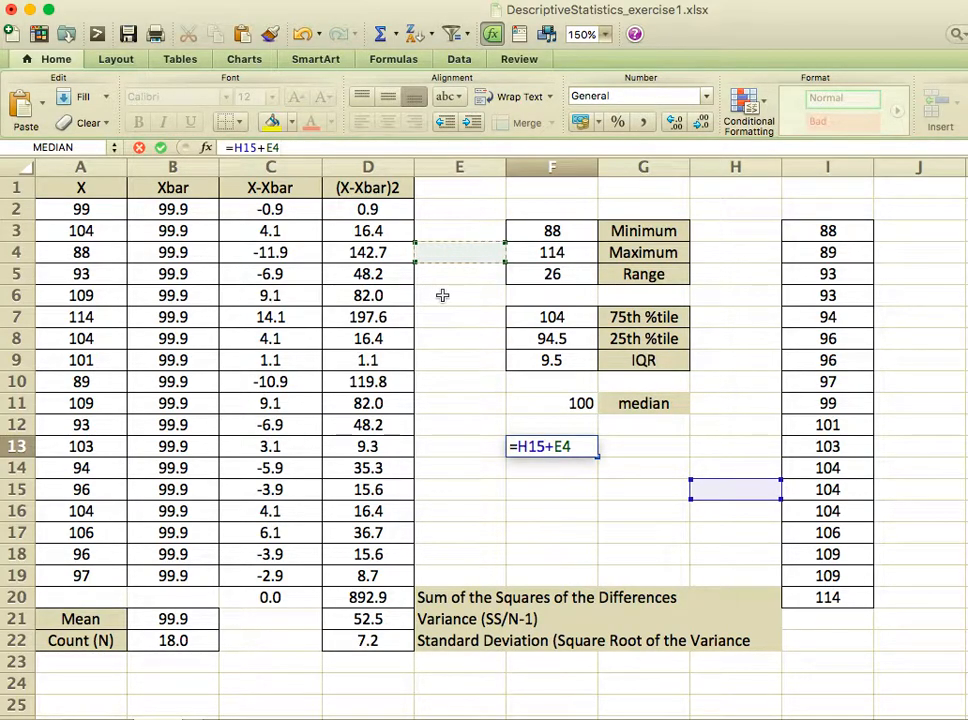
pyautogui.write('+')
pyautogui.click(454, 270)
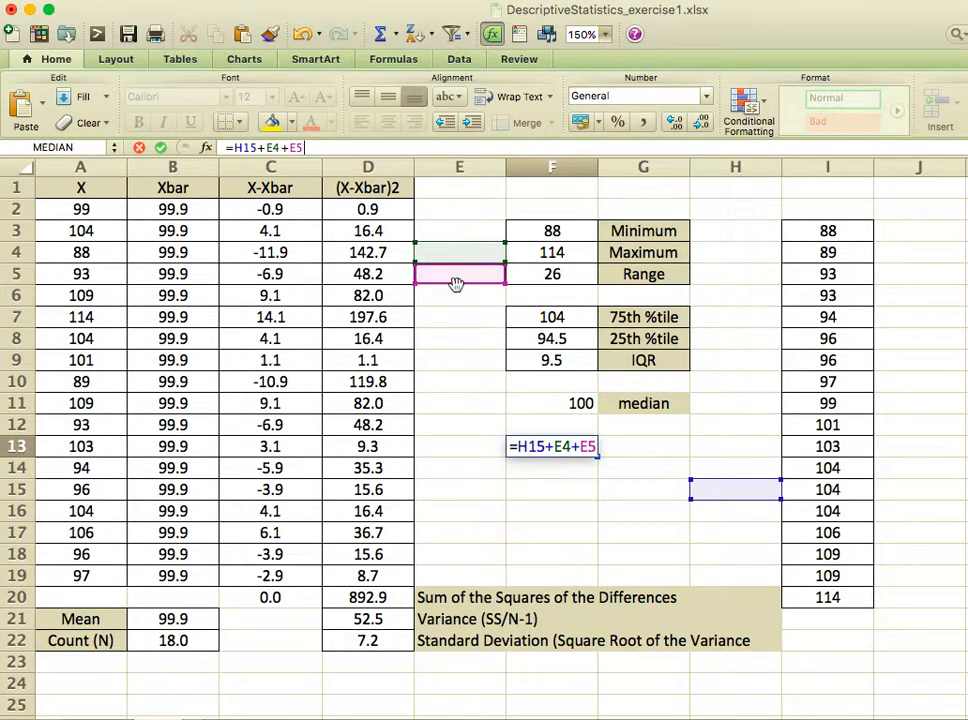
pyautogui.write('+')
pyautogui.click(454, 302)
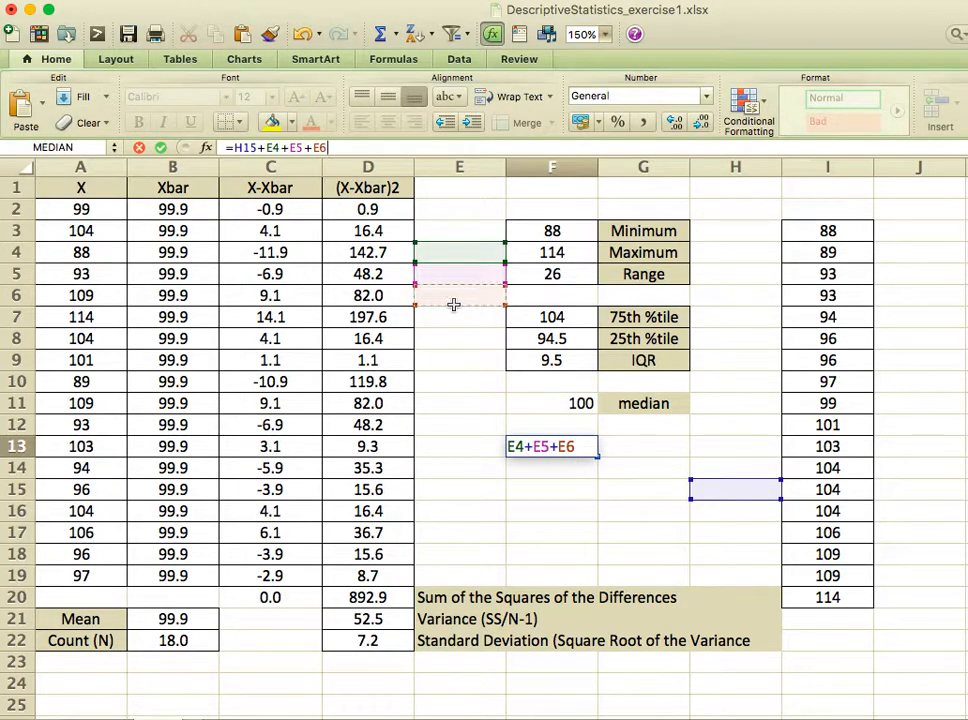